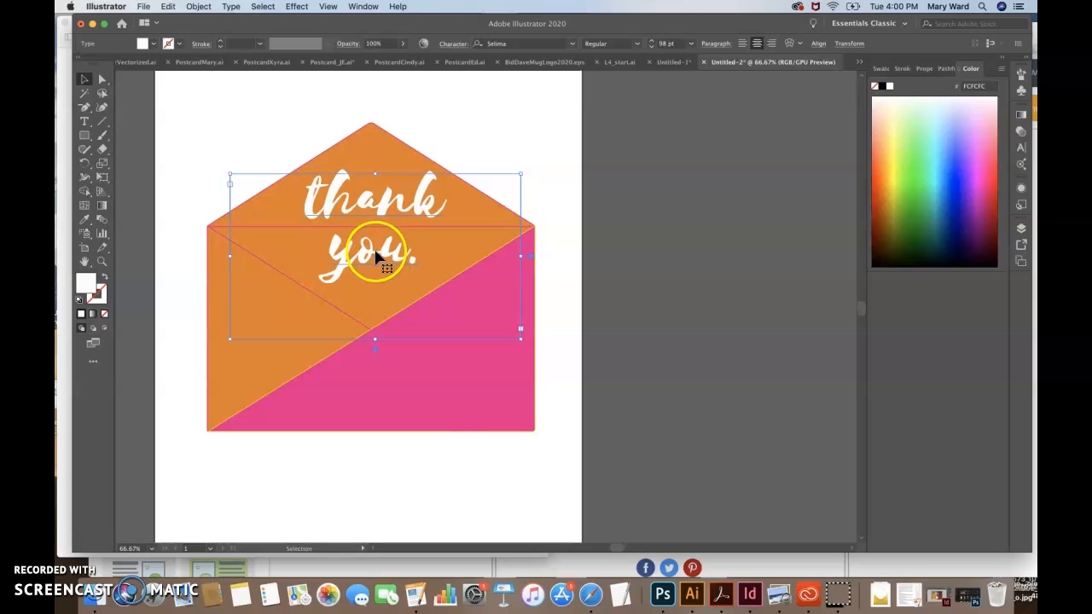
click(606, 316)
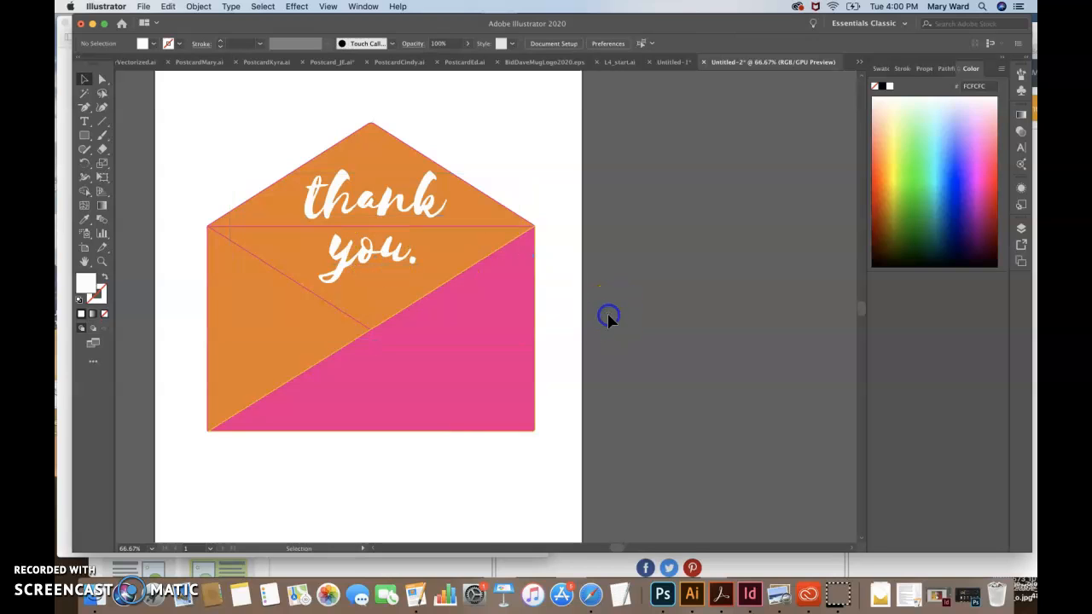
click(399, 254)
click(246, 118)
Start a Save As of the envelope artwork into Documents > GDSN 240 - Electronic Design I > Email Marketing - Welcome Email > Images
click(143, 6)
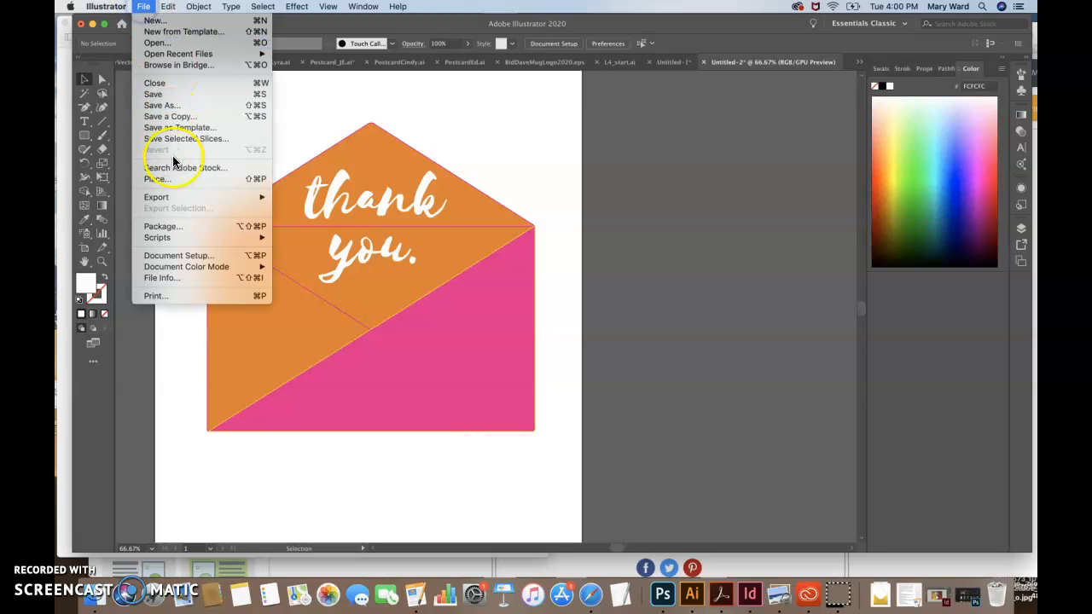
click(171, 105)
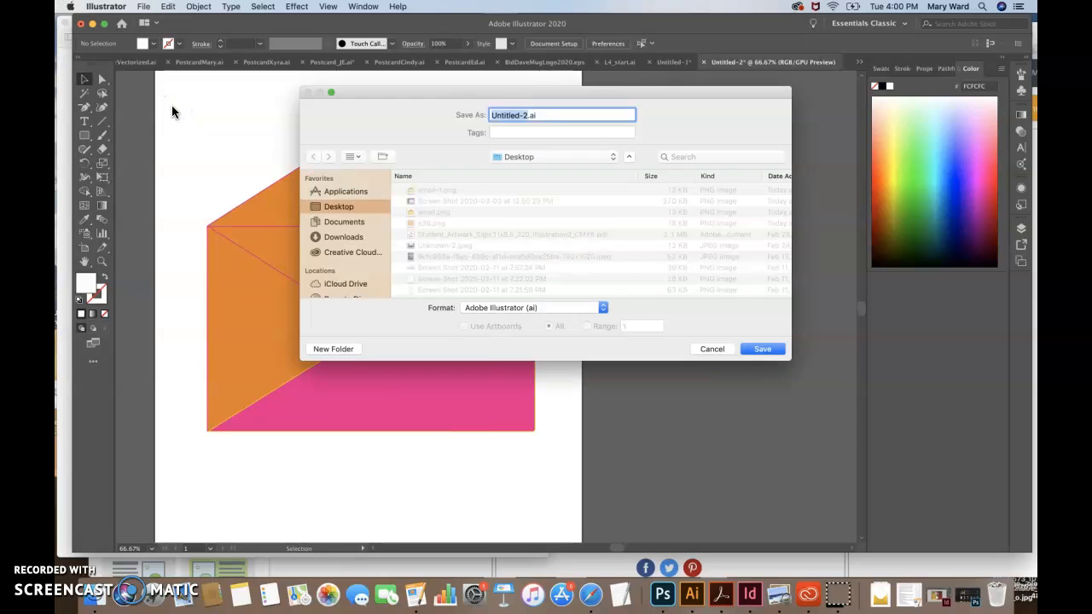
click(346, 223)
click(333, 226)
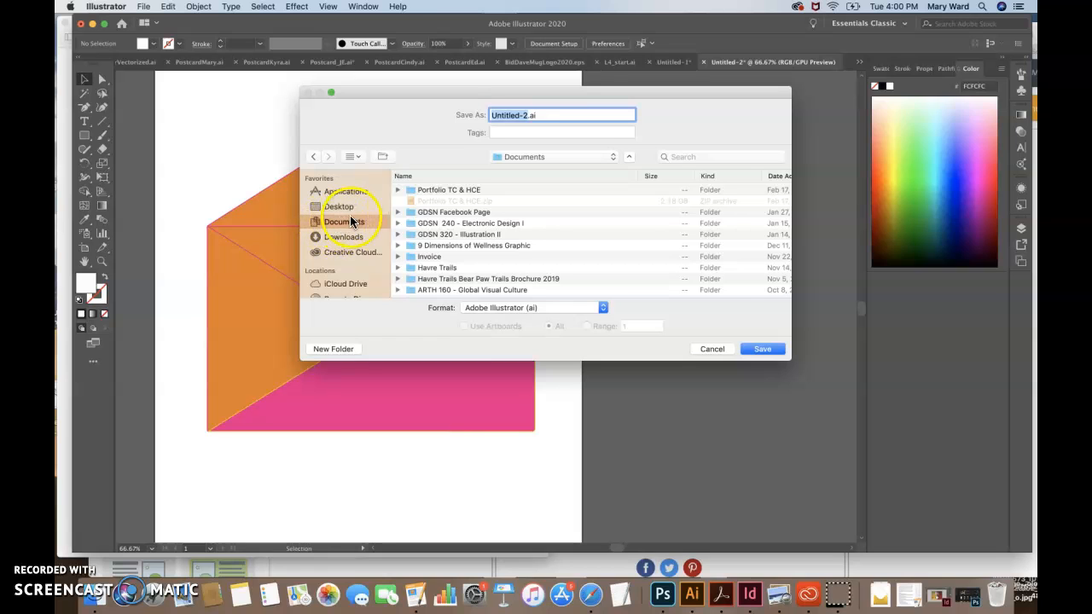
click(467, 226)
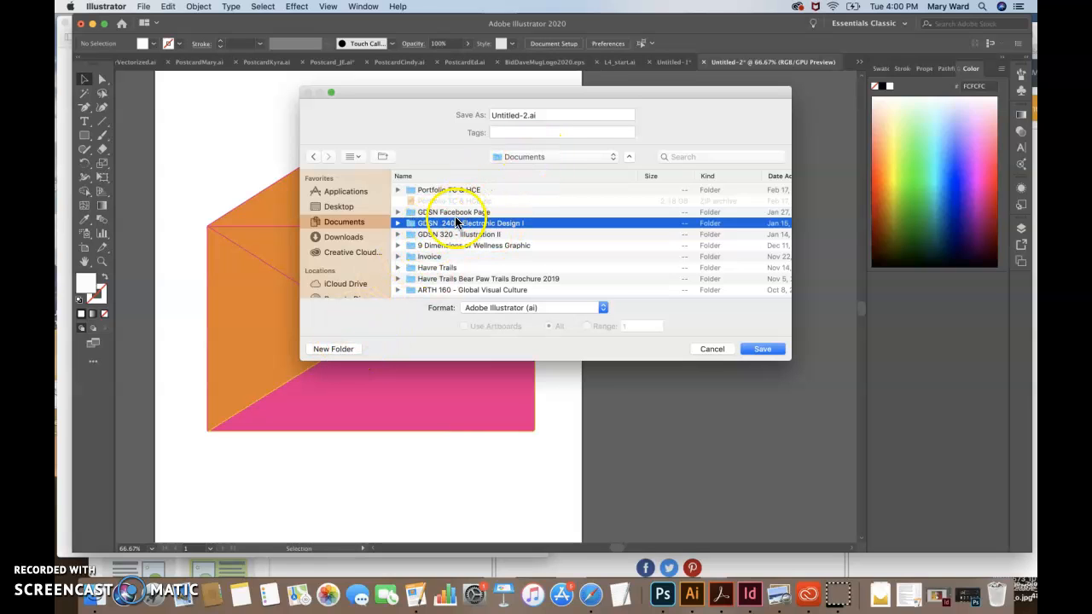
click(762, 351)
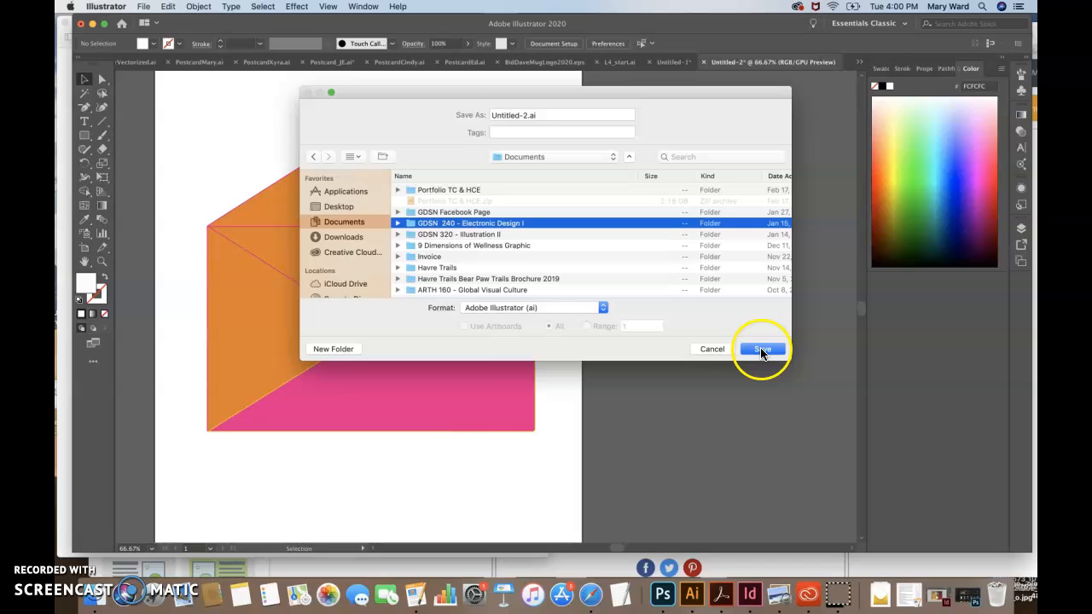
double_click(470, 224)
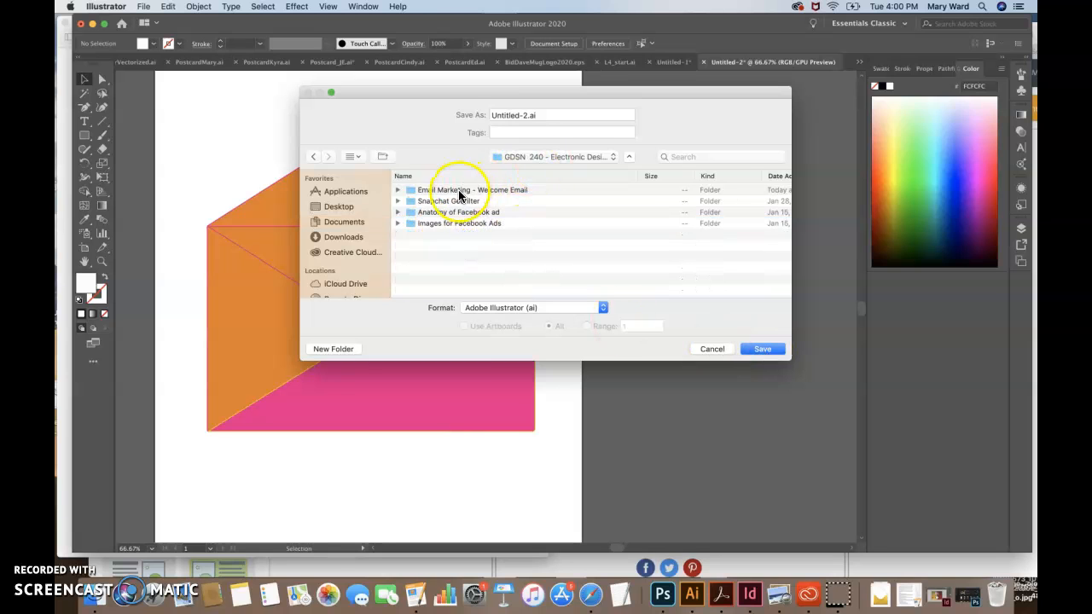
double_click(482, 191)
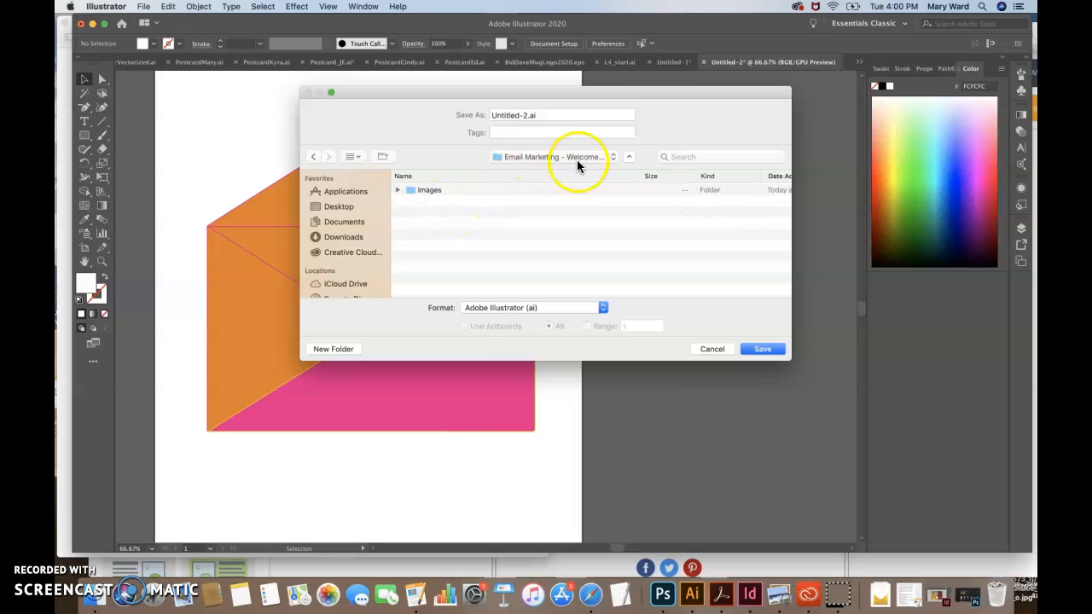
double_click(411, 192)
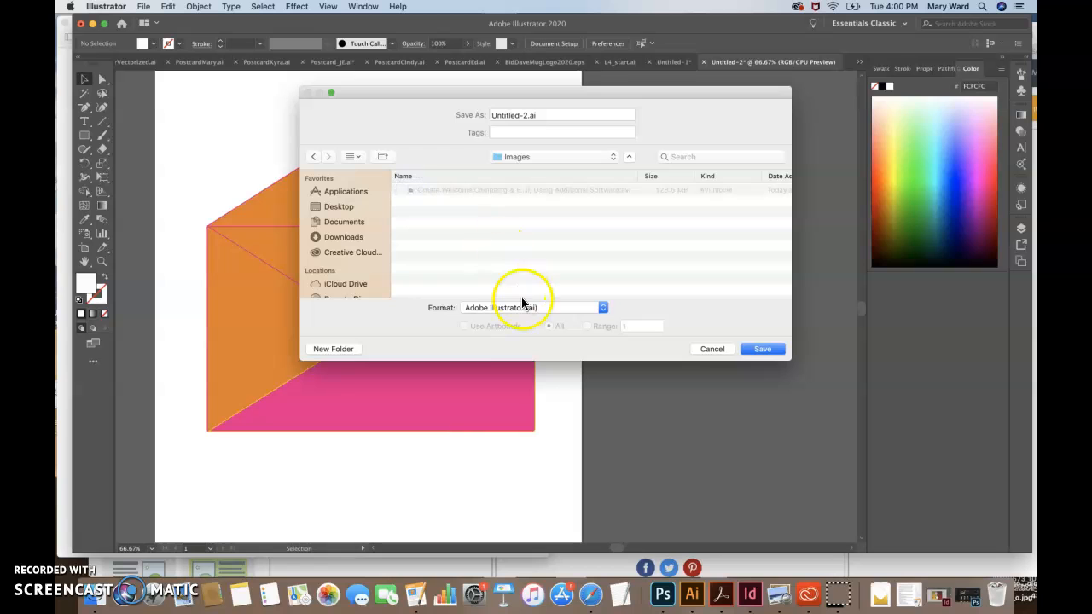
Name the file Envelope and save it in Adobe Illustrator format with the default Illustrator 2020 options
drag(528, 115, 384, 115)
text(Envelope)
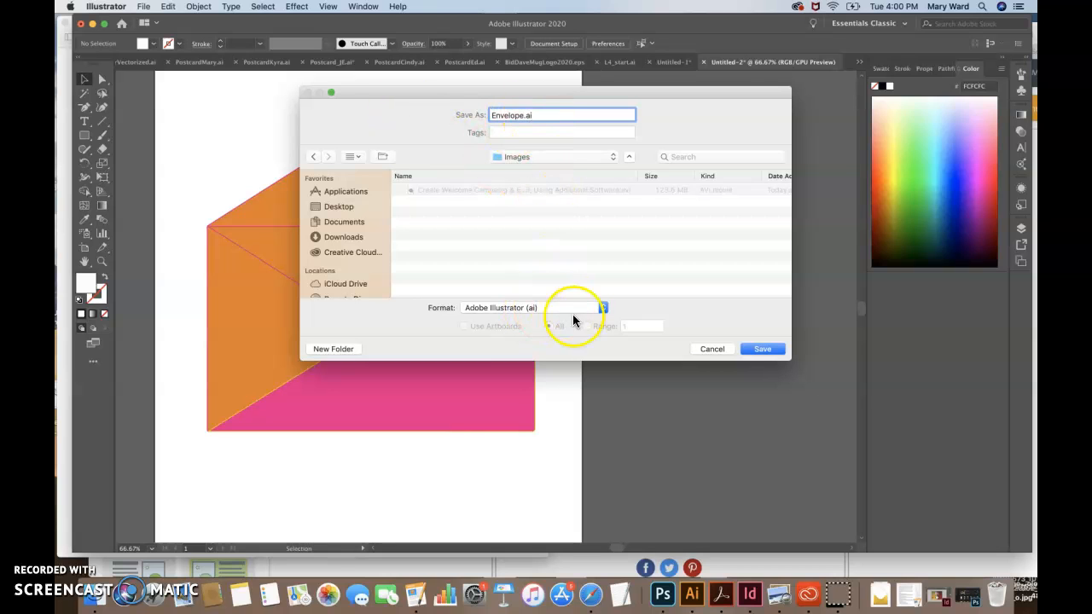
click(762, 348)
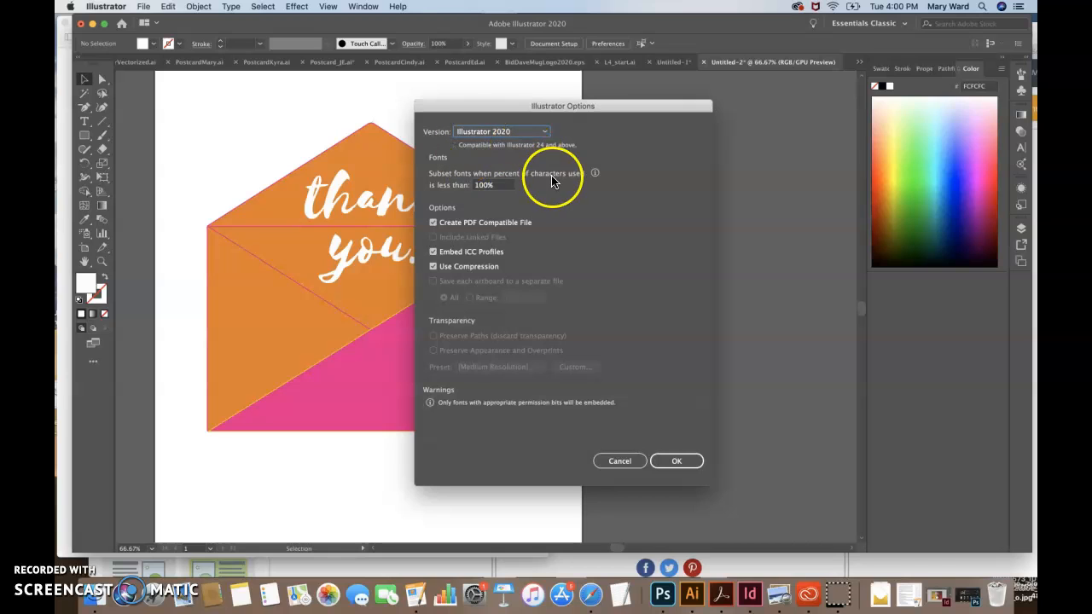
click(676, 461)
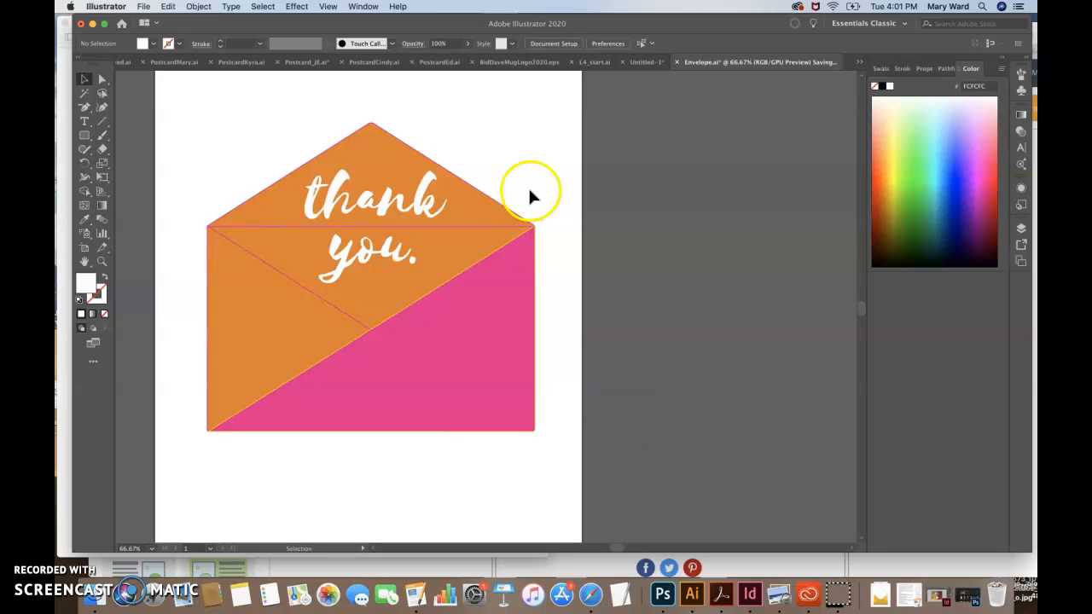
Export the artwork to the Images folder as Envelope.png in PNG format, without using artboards
click(144, 7)
mouse_move(173, 199)
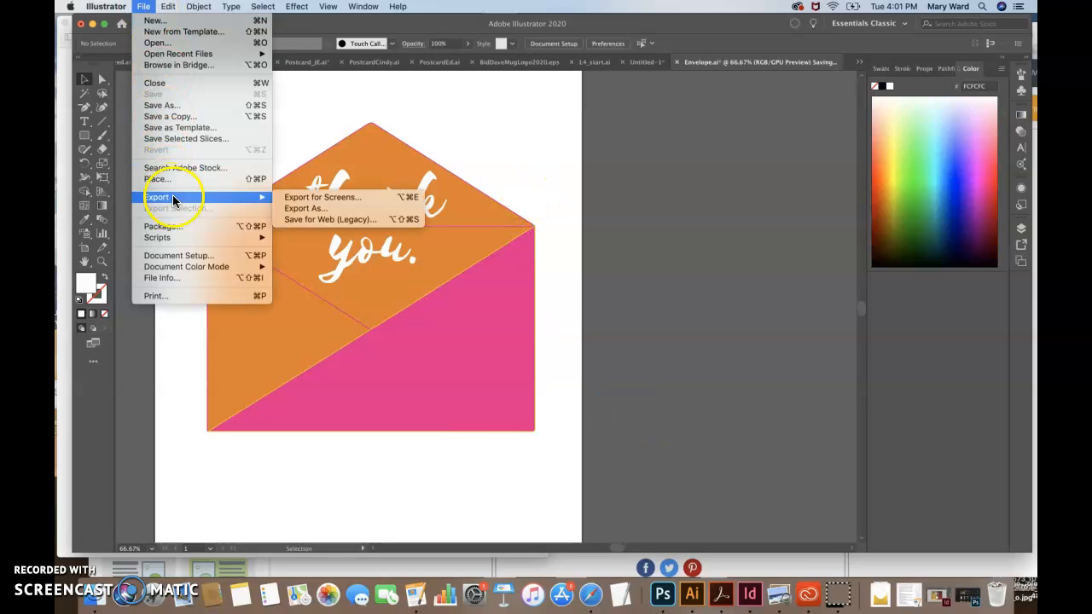
click(291, 211)
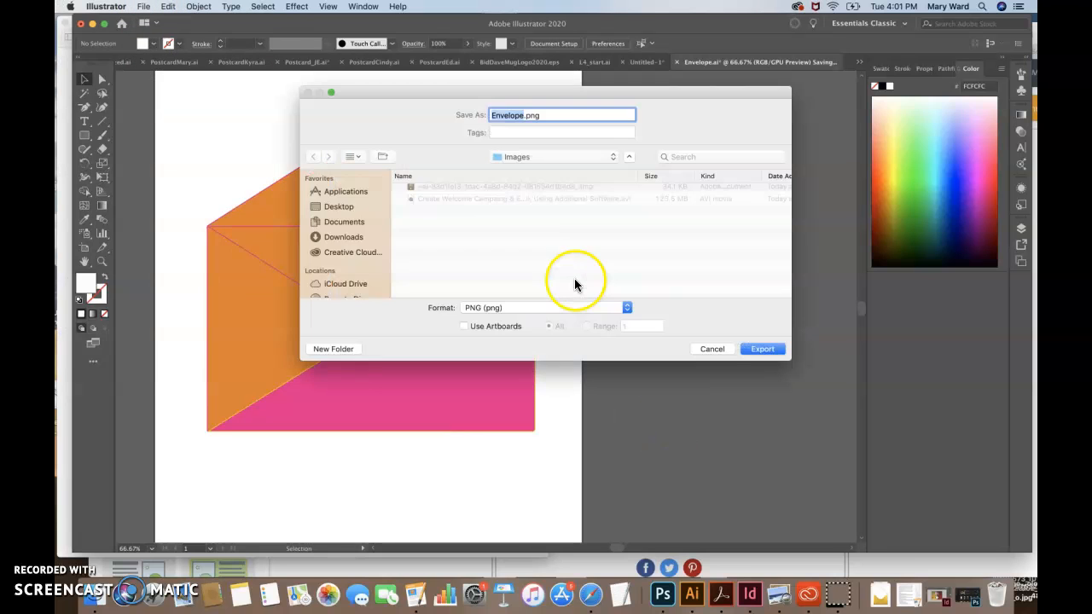
click(535, 310)
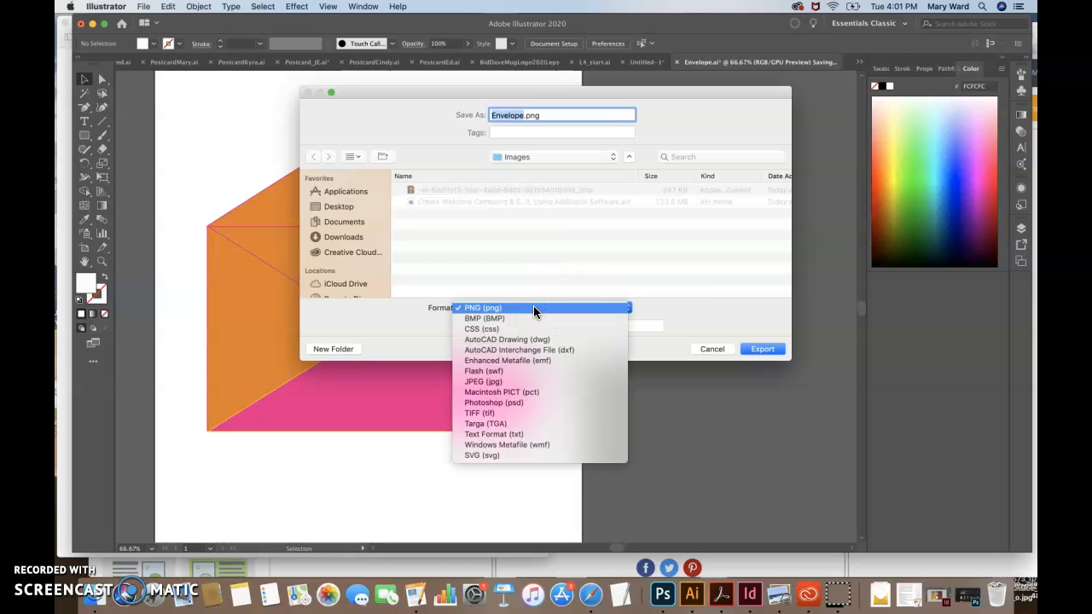
click(532, 307)
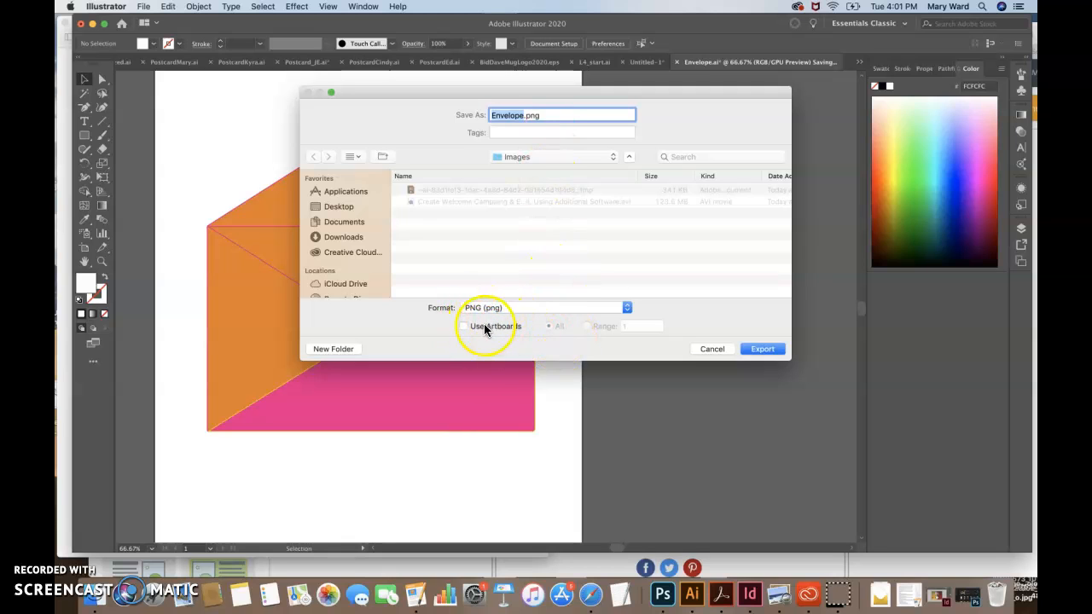
click(763, 349)
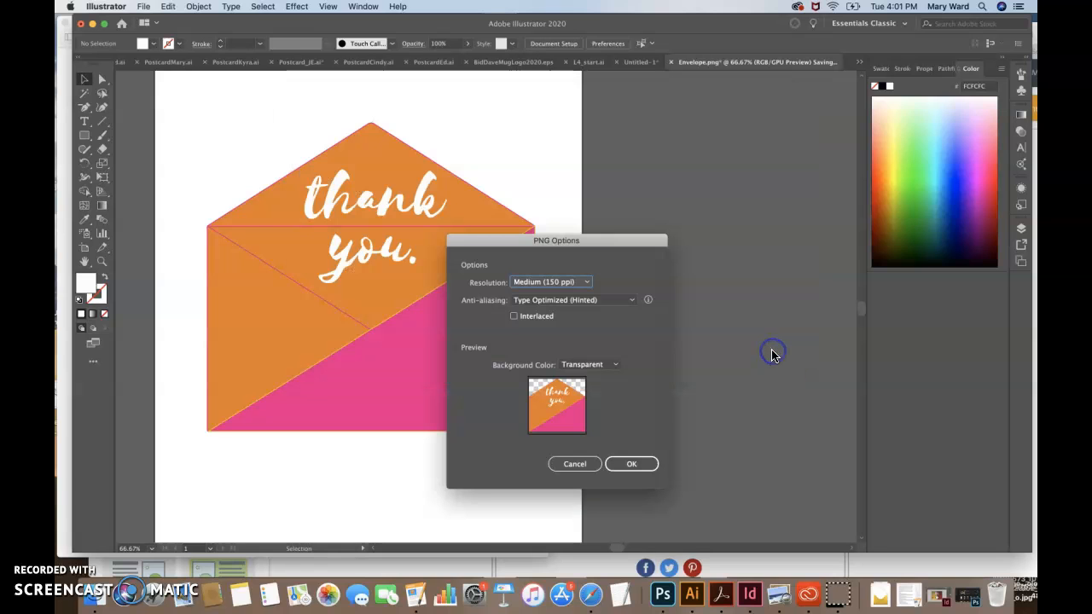
Set the PNG resolution to Medium (150 ppi), keep the transparent background, and complete the export
click(537, 289)
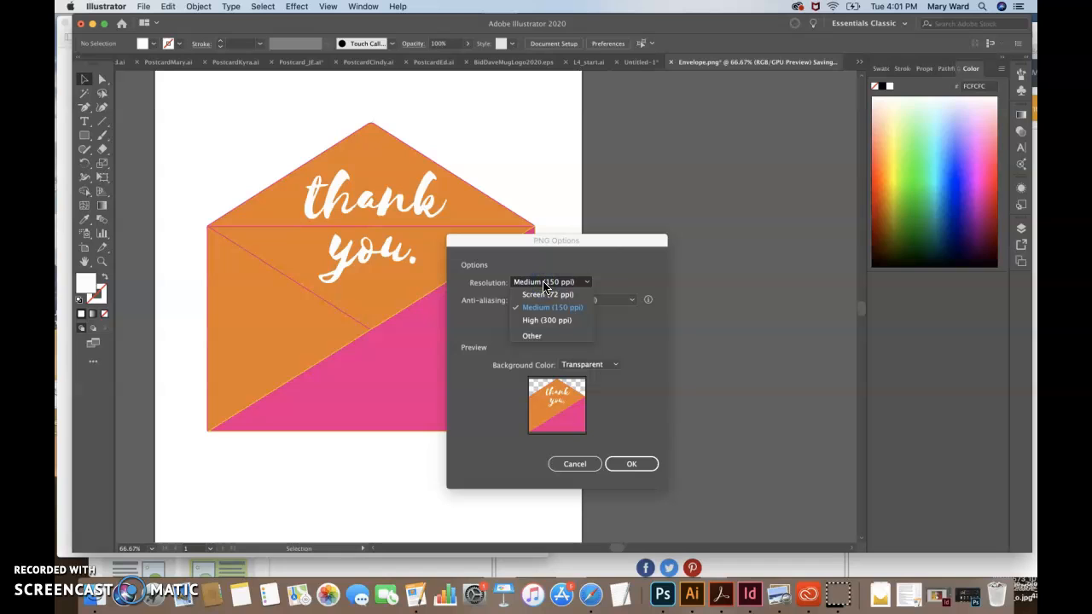
click(539, 307)
click(567, 287)
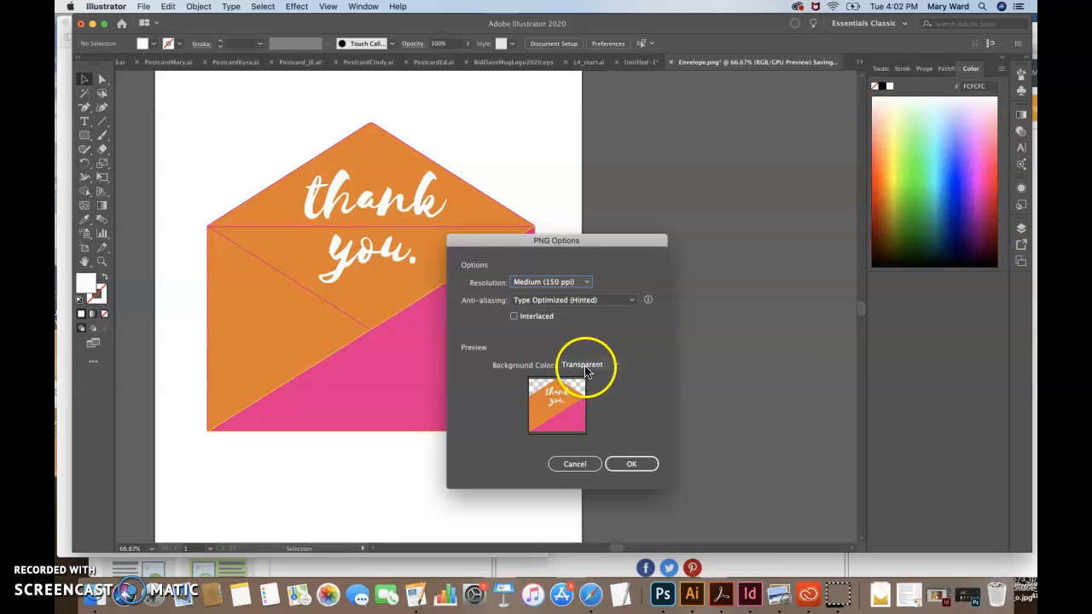
click(630, 469)
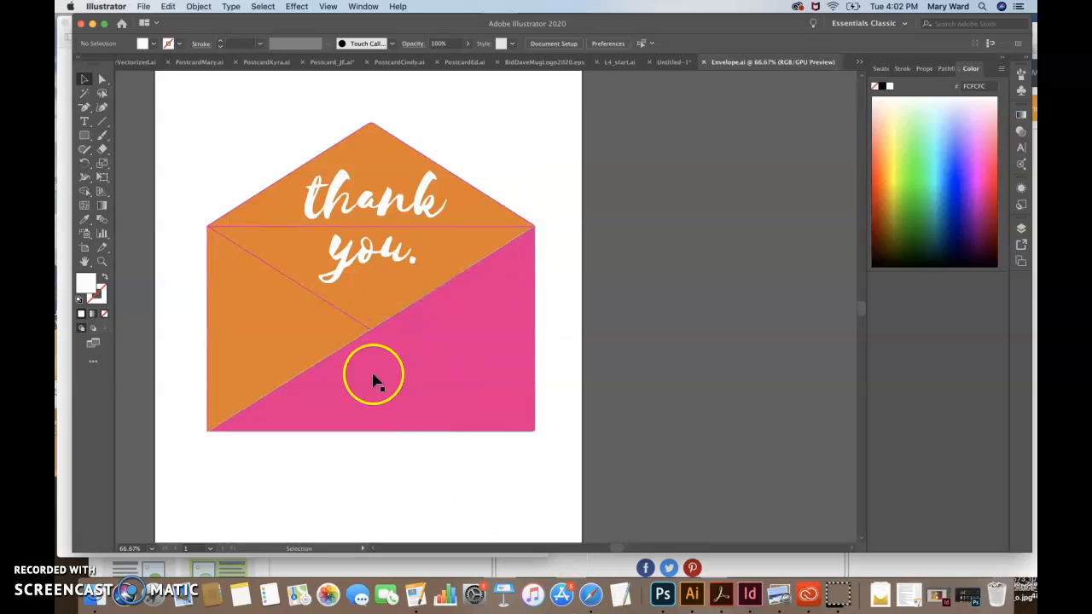
Switch to the Constant Contact campaign in Safari and compare its Welcome banner with the e39.png reference email in Preview
click(593, 598)
click(650, 322)
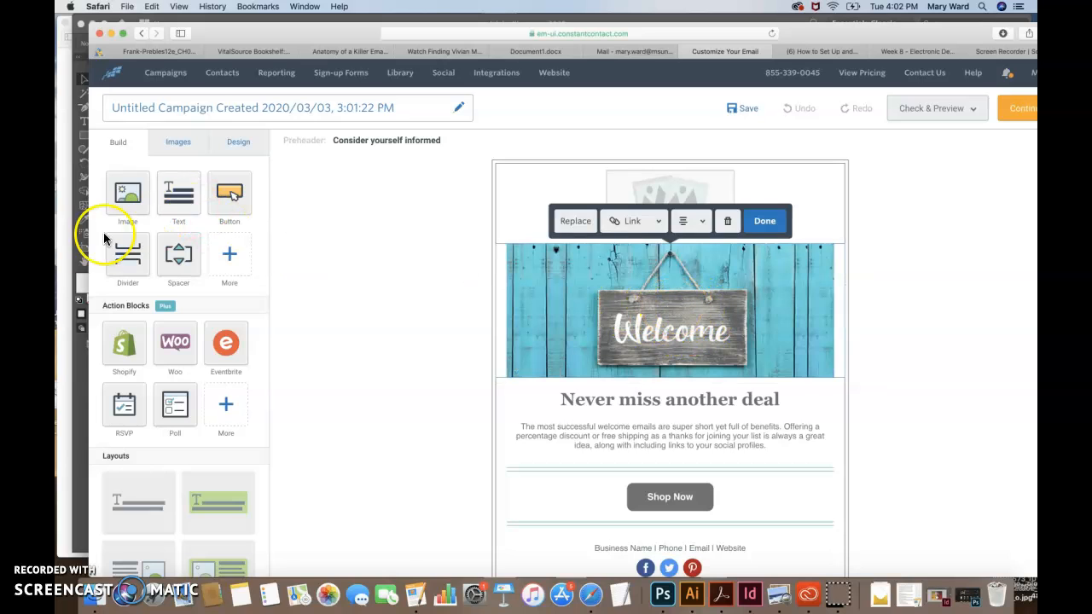
click(68, 207)
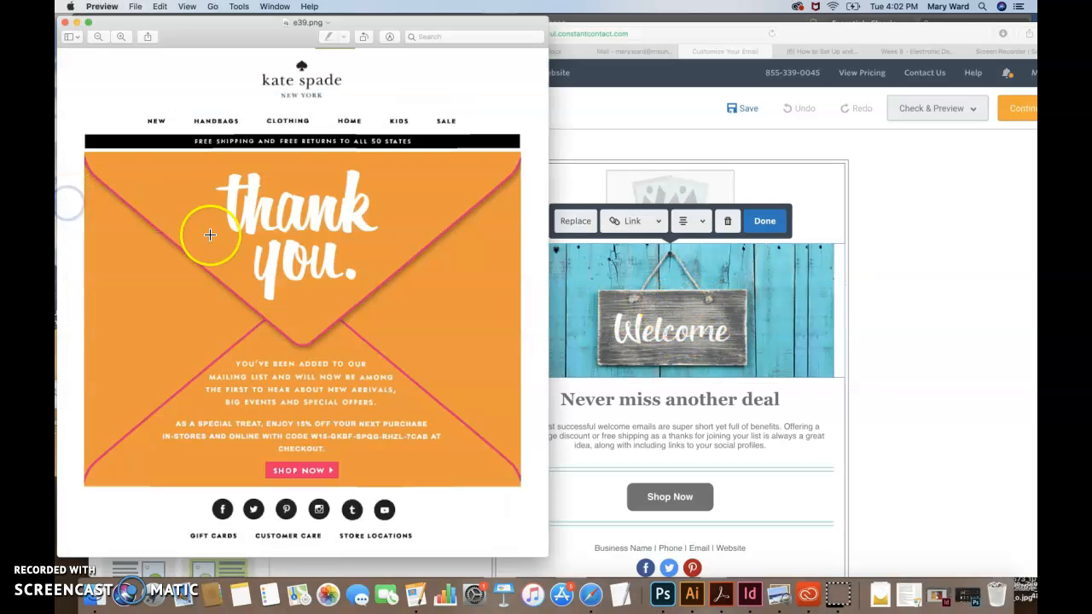
click(698, 336)
click(80, 305)
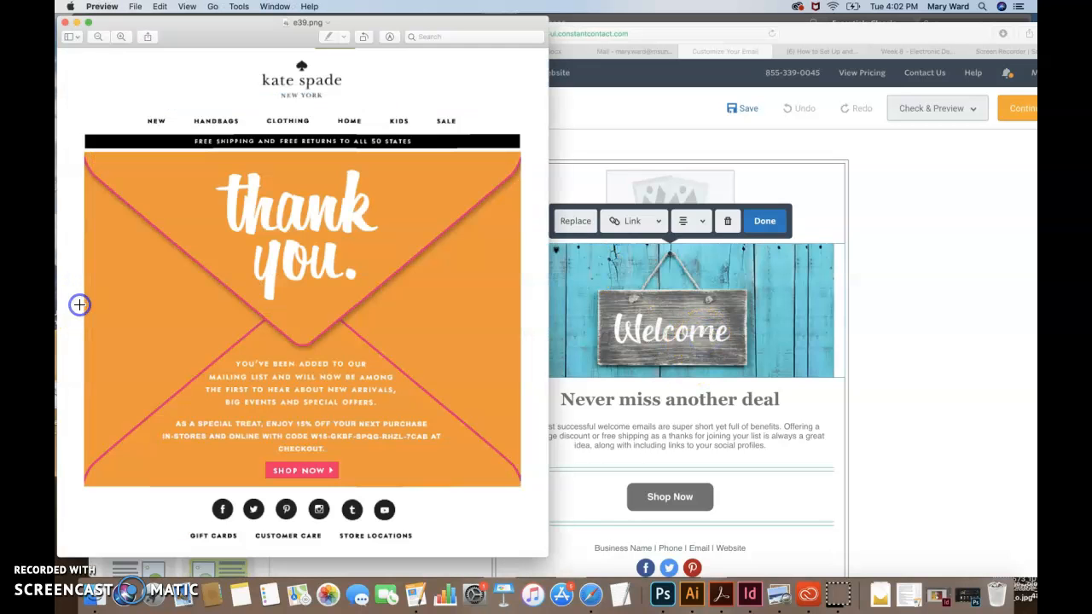
Return to Safari, open the image library to replace the Welcome banner, and upload Envelope.png from the Images folder
click(667, 339)
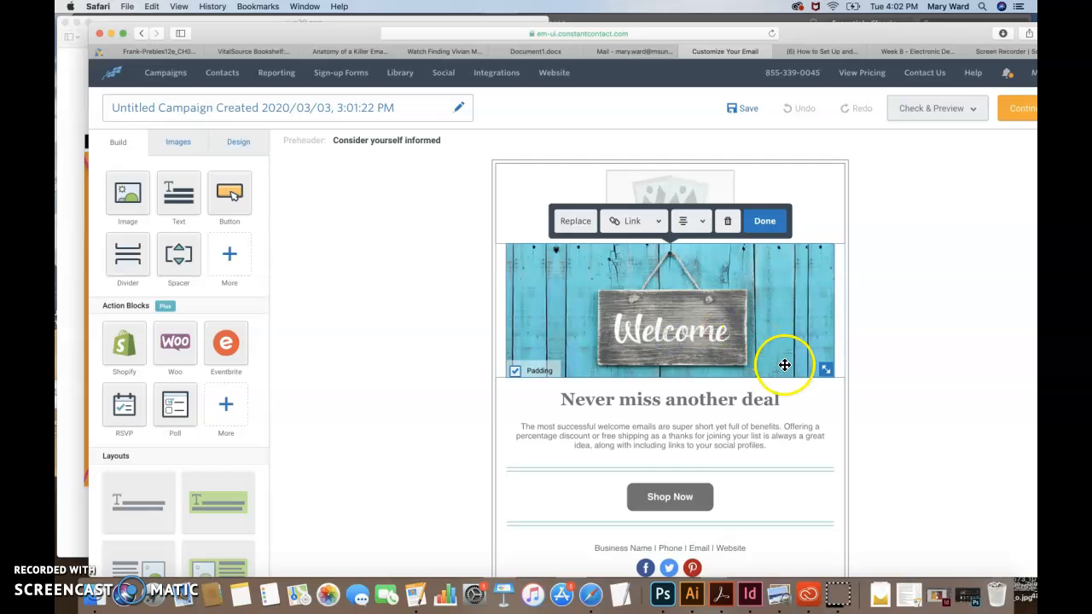
click(569, 223)
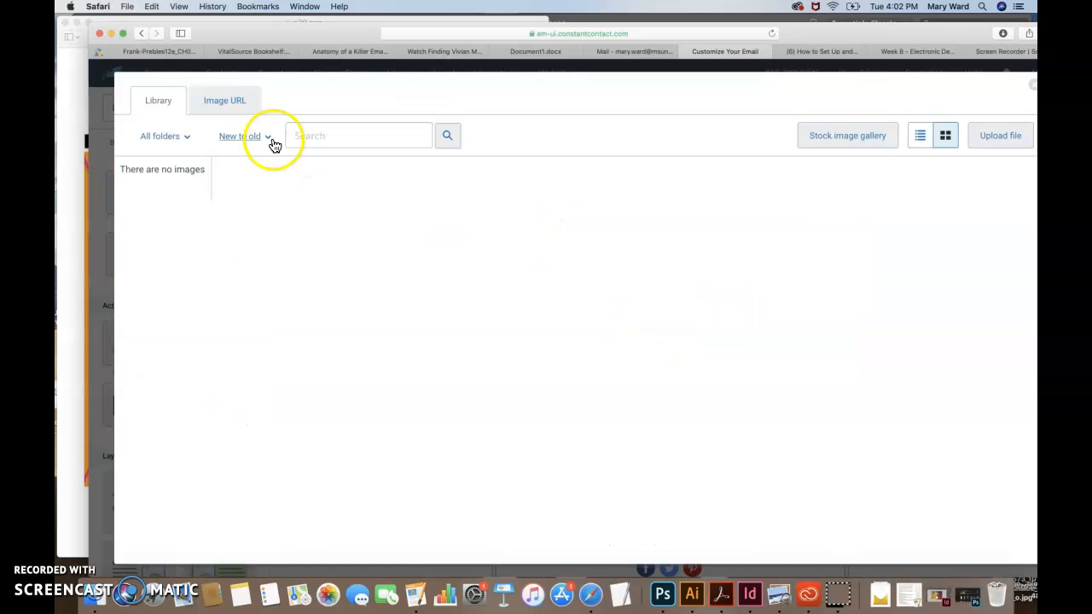
click(1000, 137)
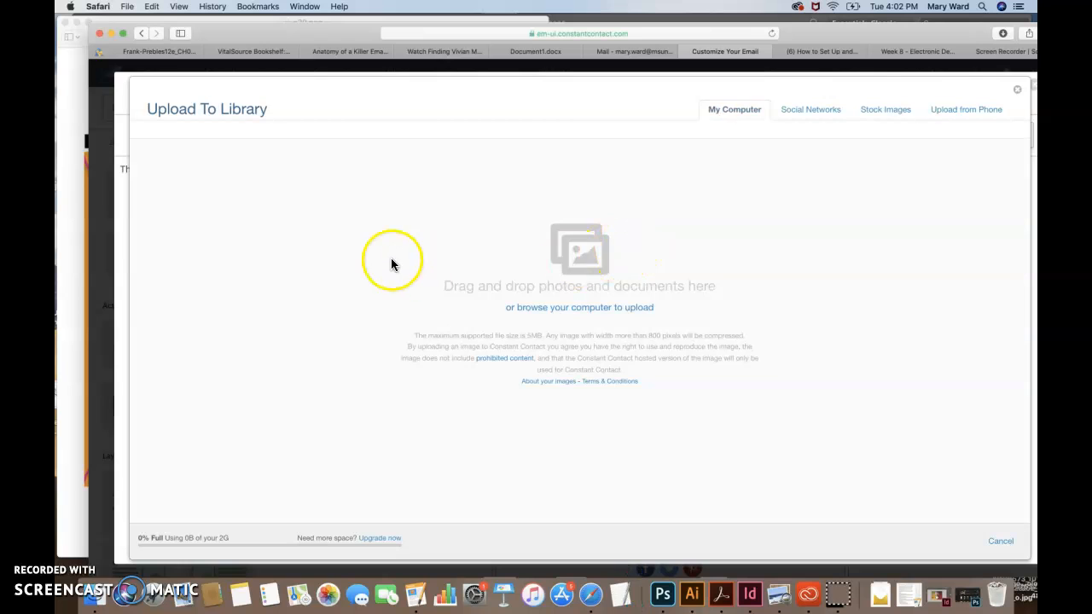
click(543, 310)
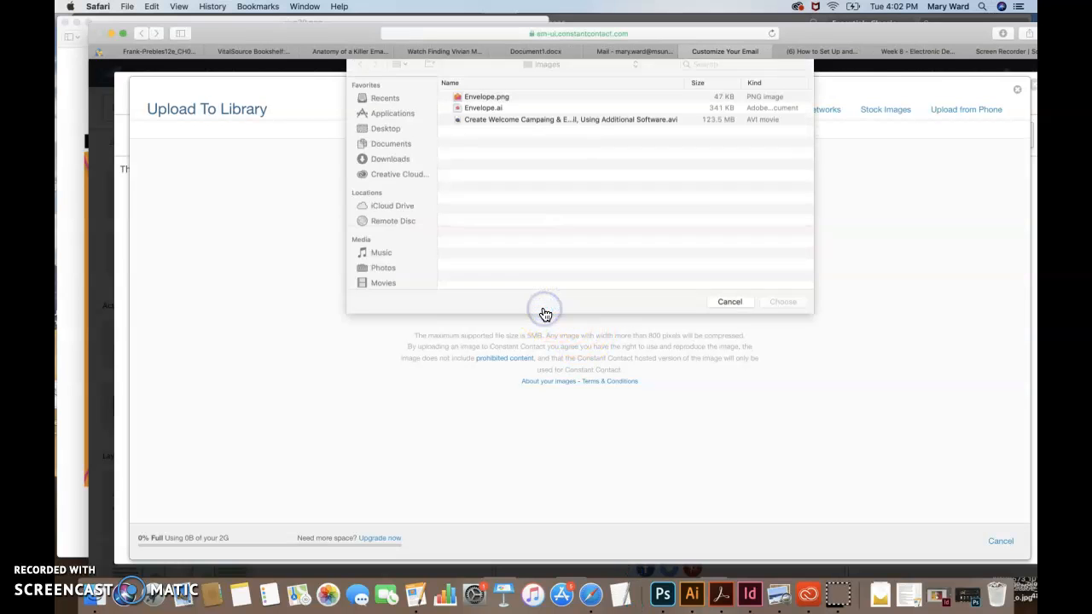
click(482, 106)
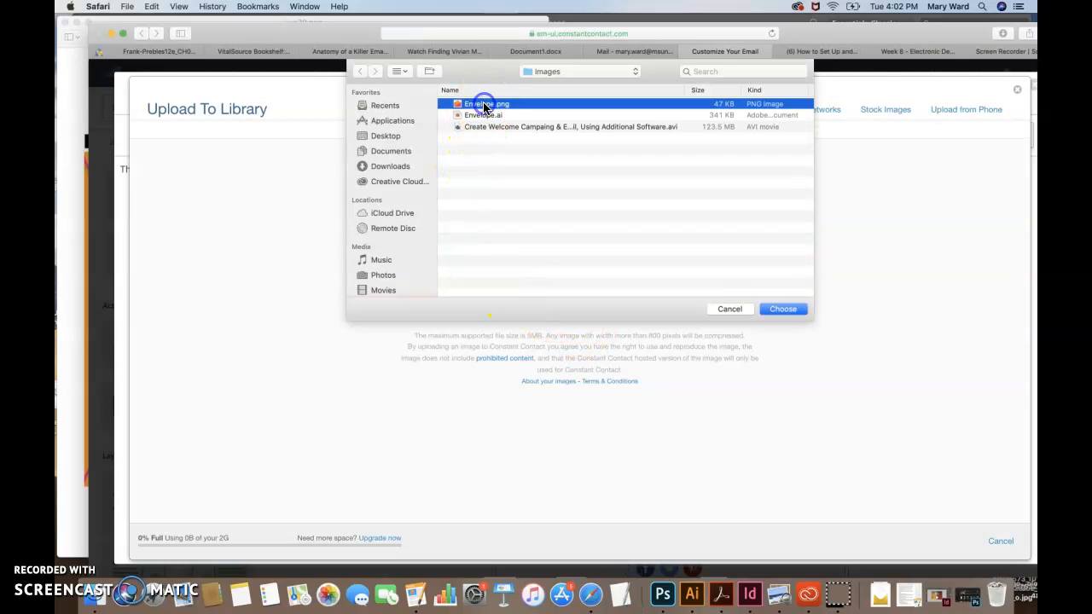
click(796, 309)
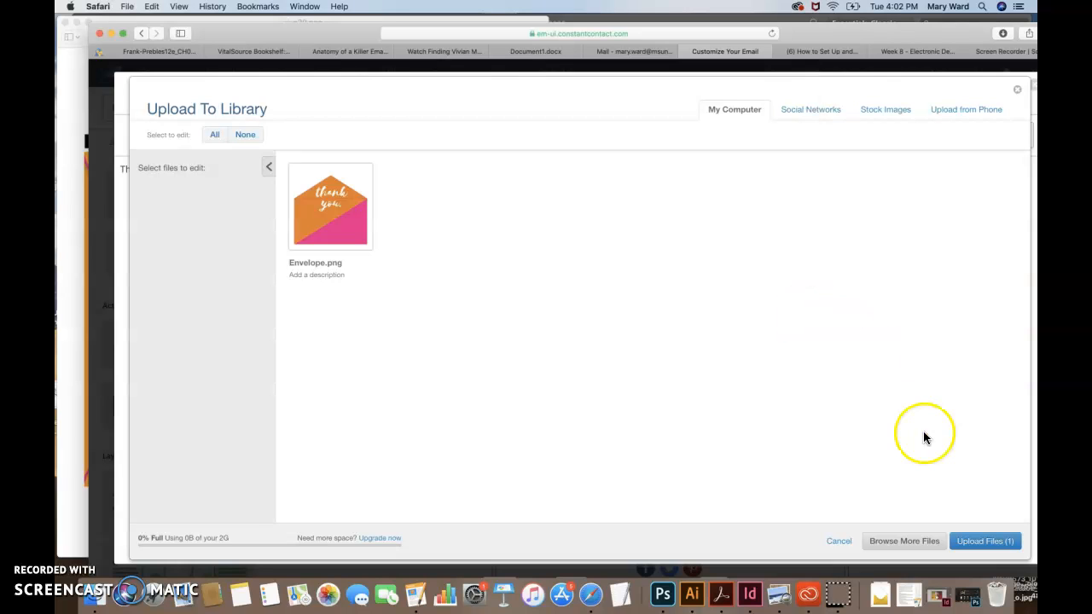
click(984, 541)
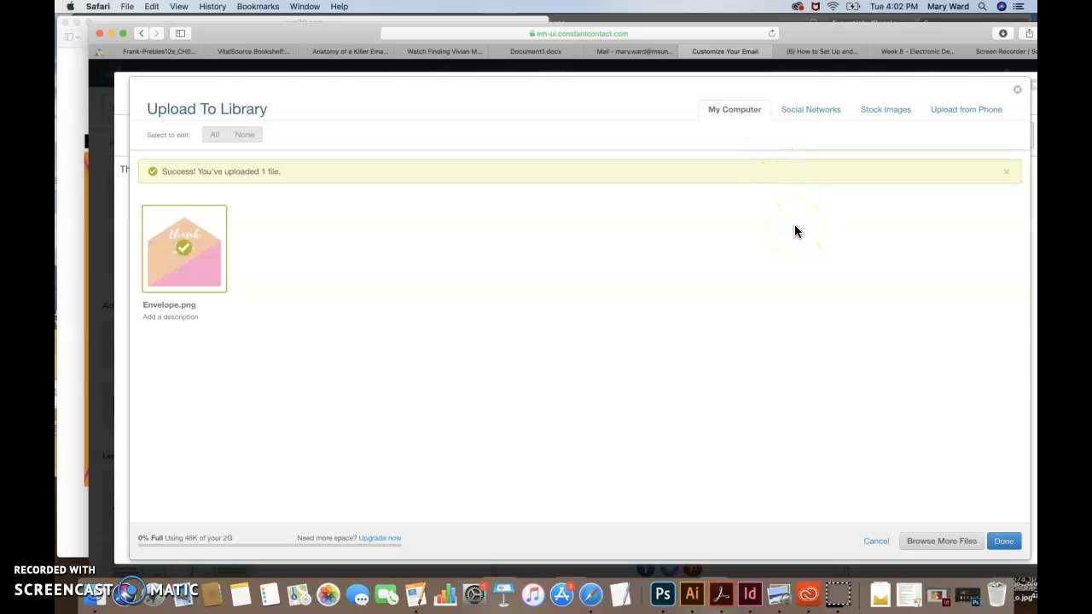
click(1003, 543)
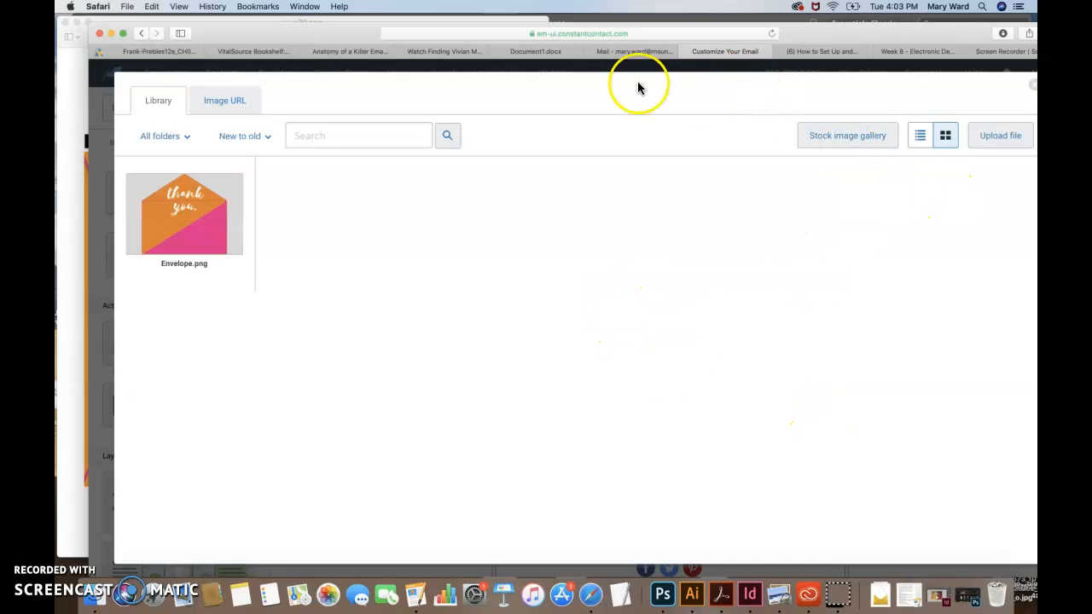
Replace the email's Welcome banner image with Envelope.png from the library
drag(820, 34, 797, 34)
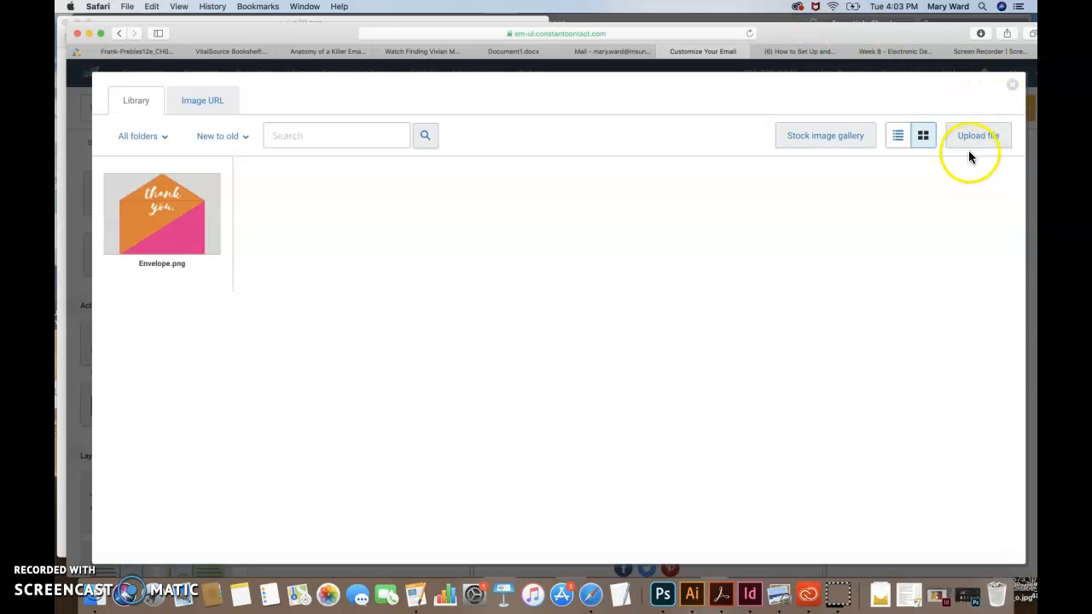
click(1015, 86)
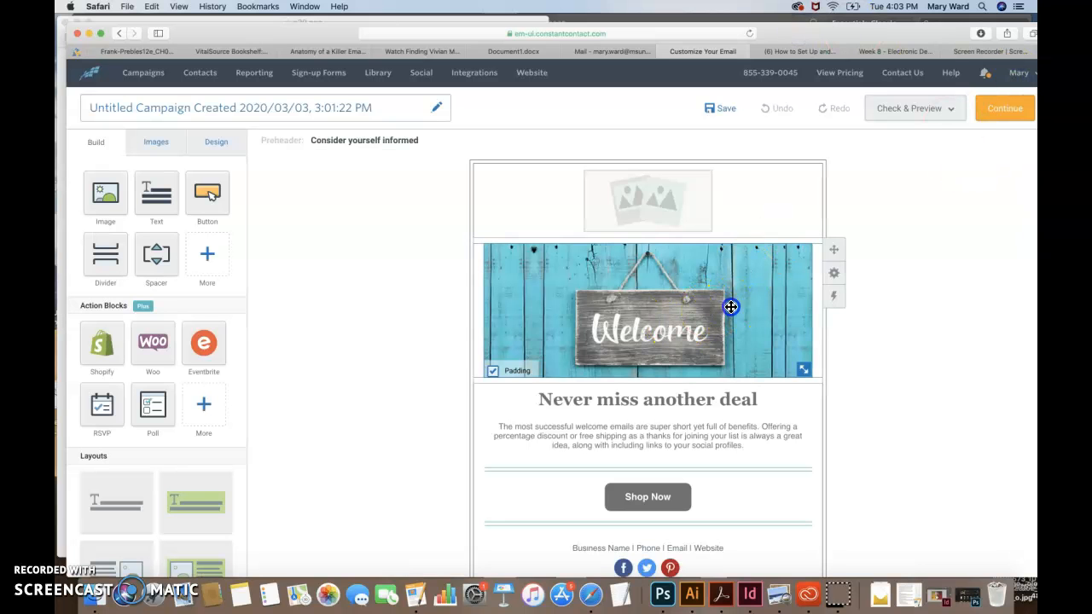
click(688, 266)
click(558, 223)
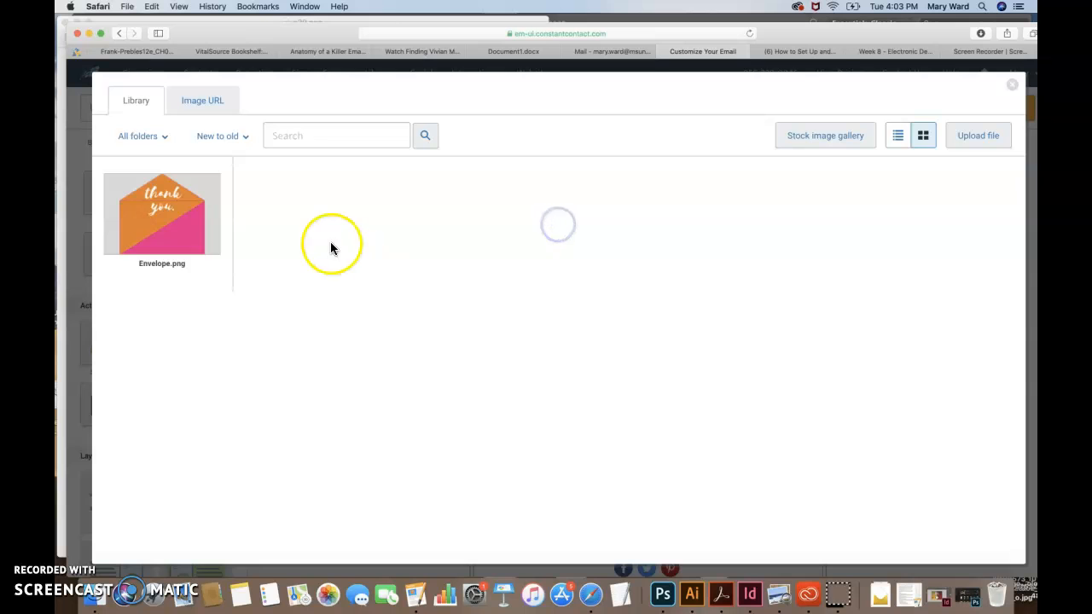
click(202, 214)
click(988, 549)
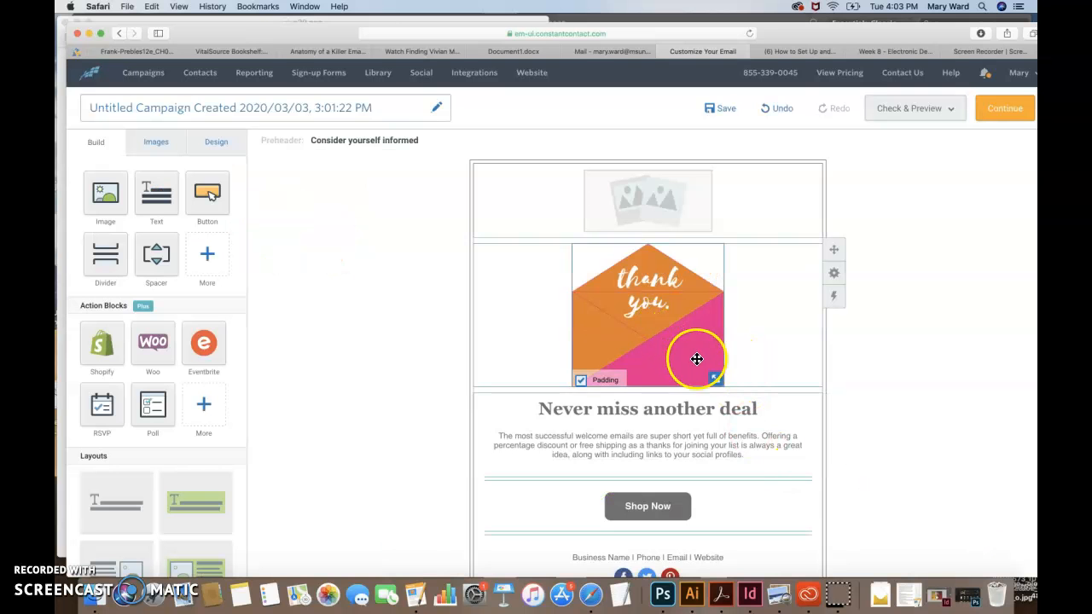
Enlarge the thank-you envelope banner to the full width of the email layout
click(697, 359)
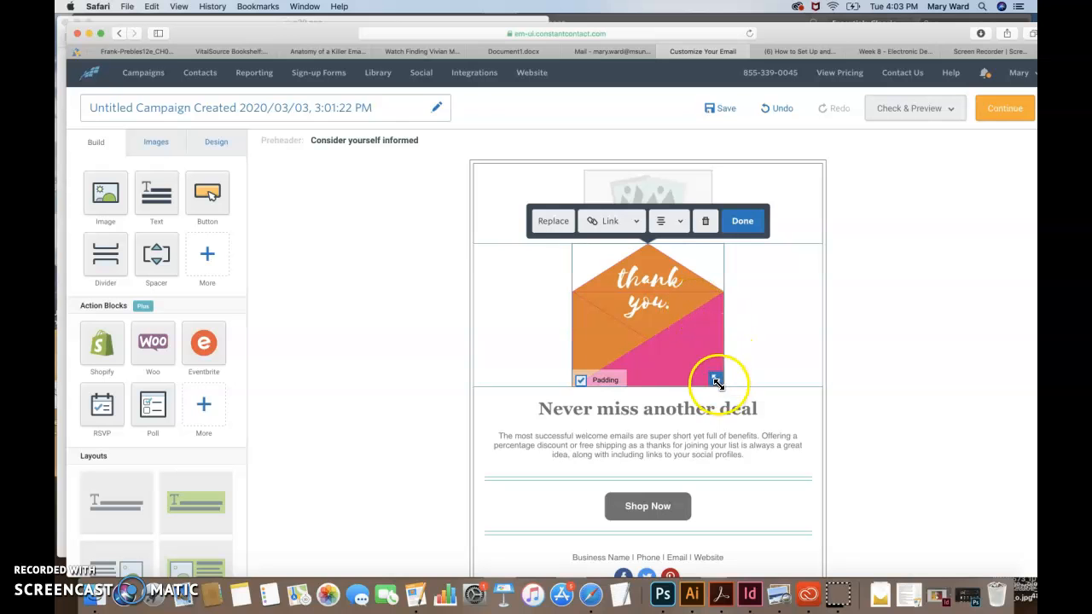
drag(717, 382, 851, 517)
drag(881, 547, 893, 563)
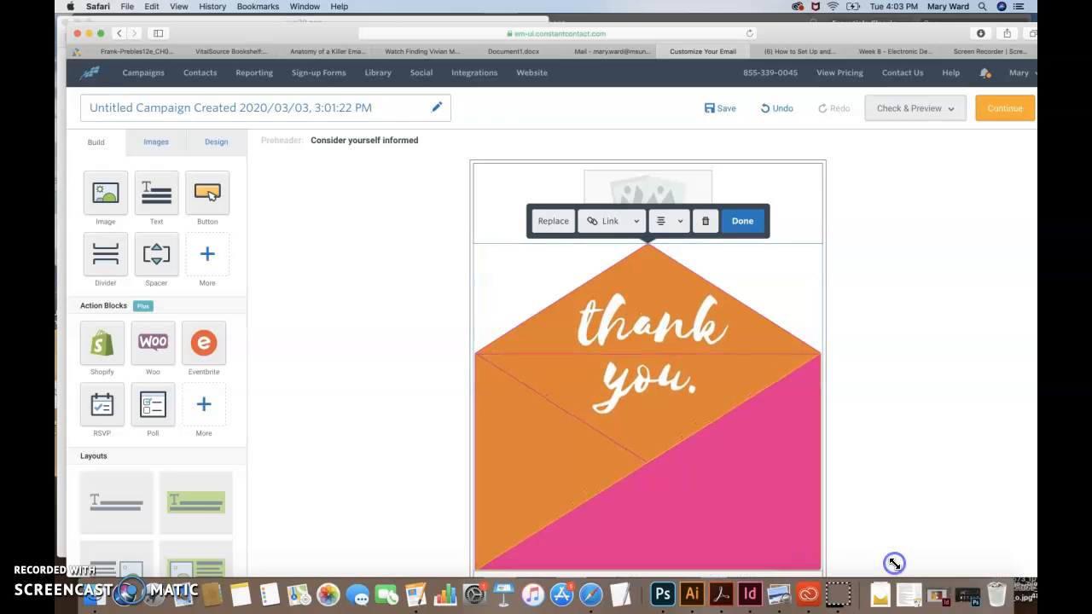
click(902, 406)
scroll(902, 406, down, 2)
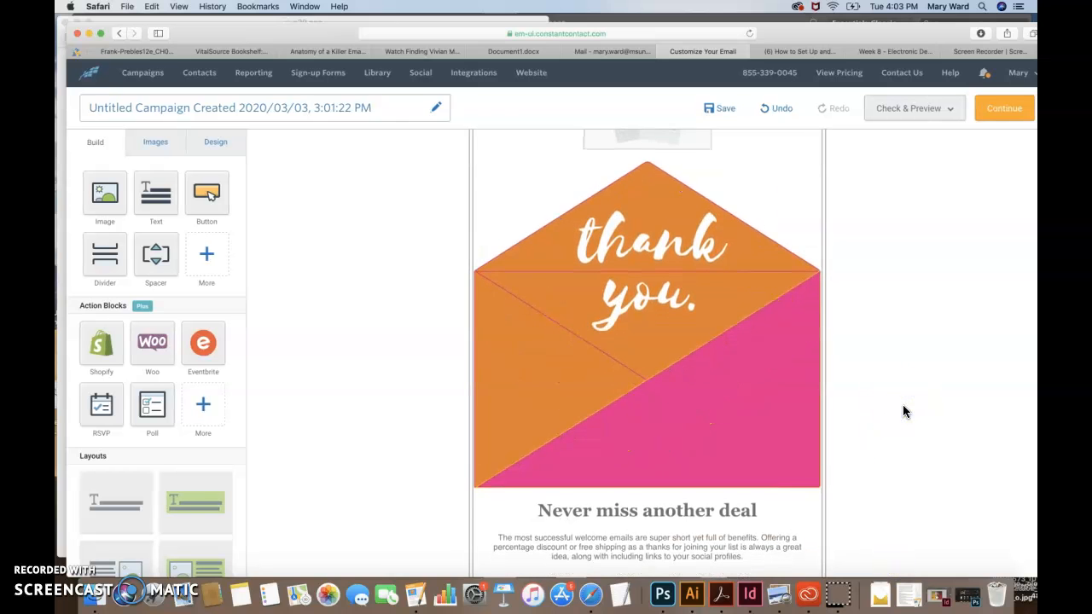
scroll(903, 406, up, 1)
scroll(903, 411, up, 1)
Move the browser window aside to check the logo header in the e39.png reference email, and restore the window
click(648, 189)
drag(648, 190, 669, 170)
drag(334, 34, 346, 177)
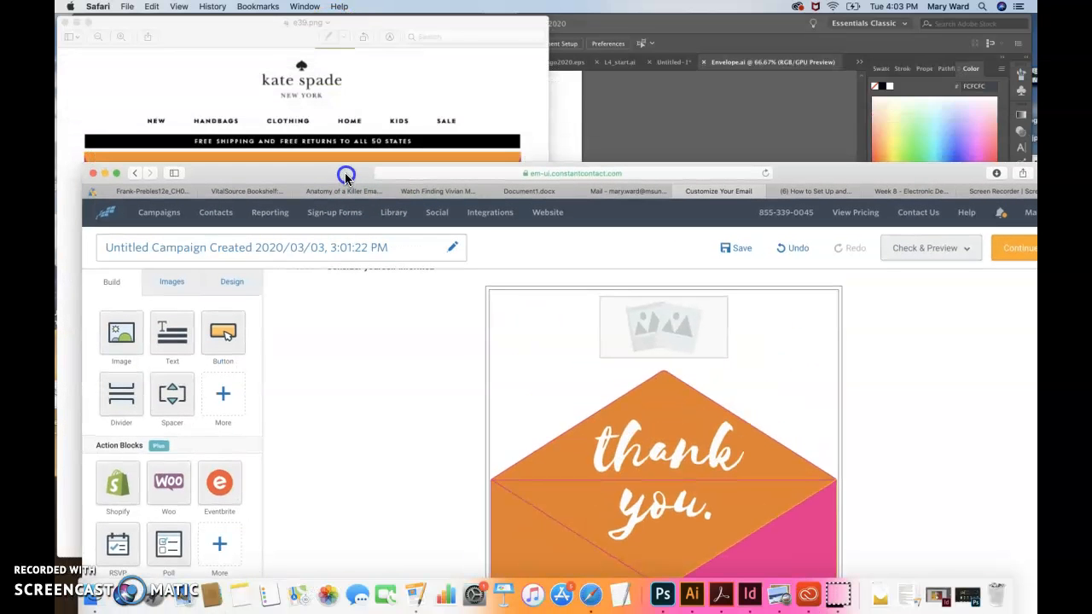
drag(332, 176, 327, 7)
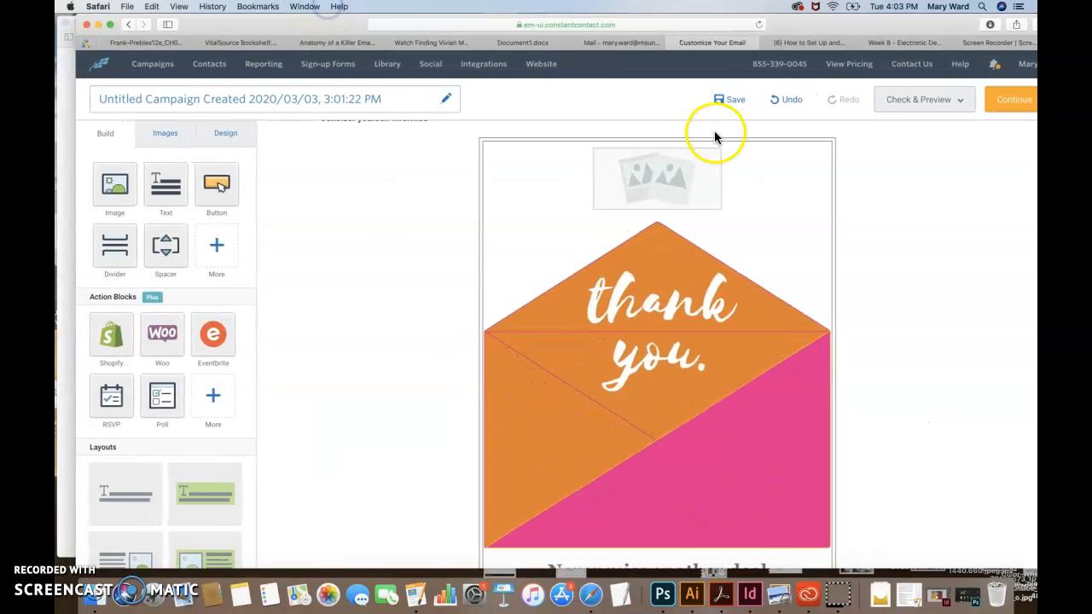
Open the image library for the logo placeholder above the envelope and start an upload from the computer
click(657, 185)
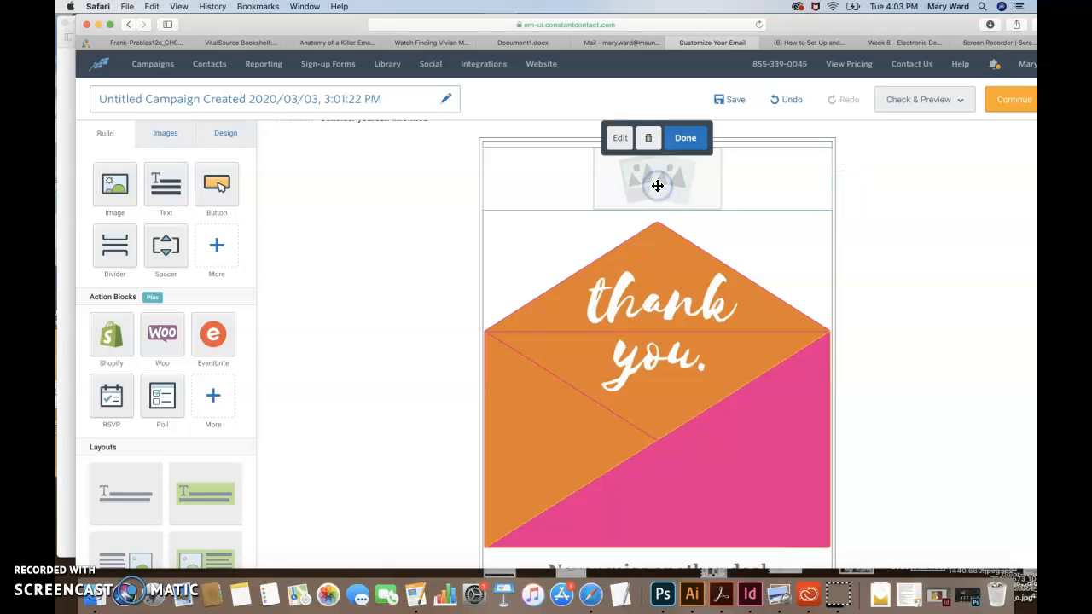
click(620, 145)
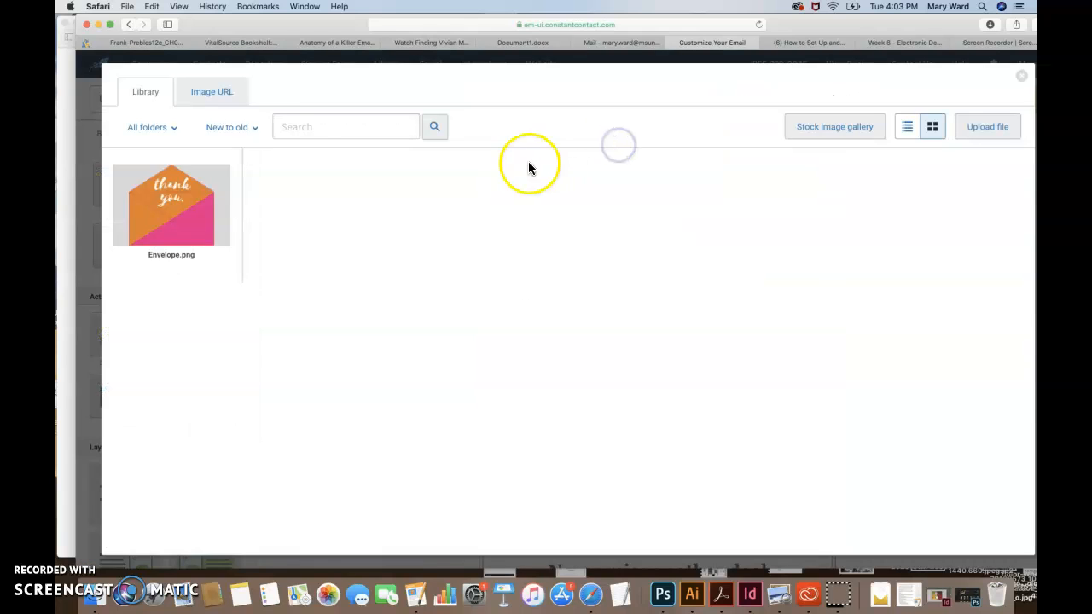
click(991, 129)
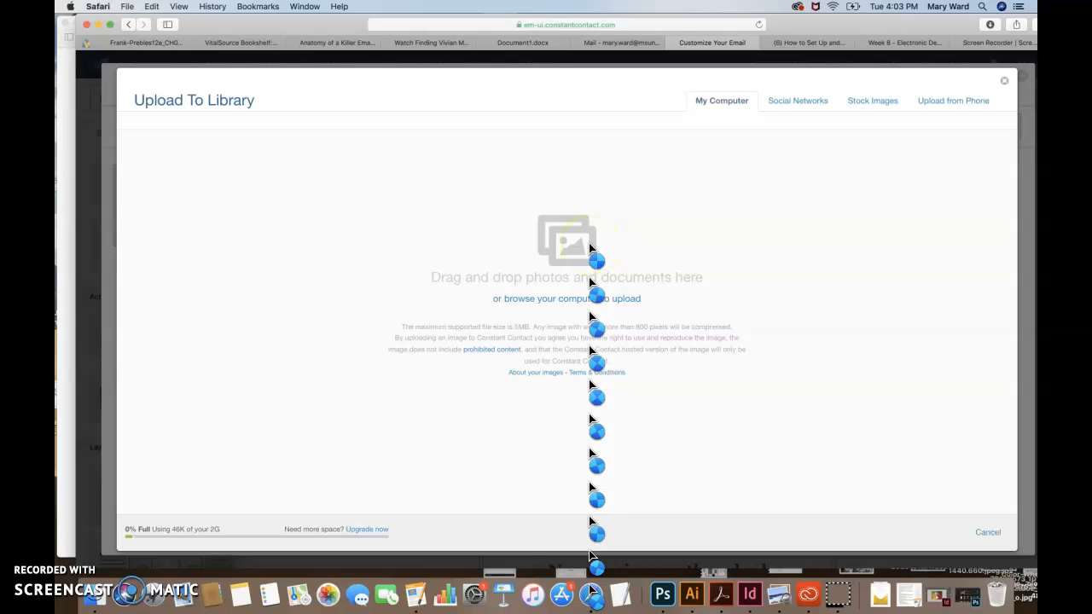
click(577, 300)
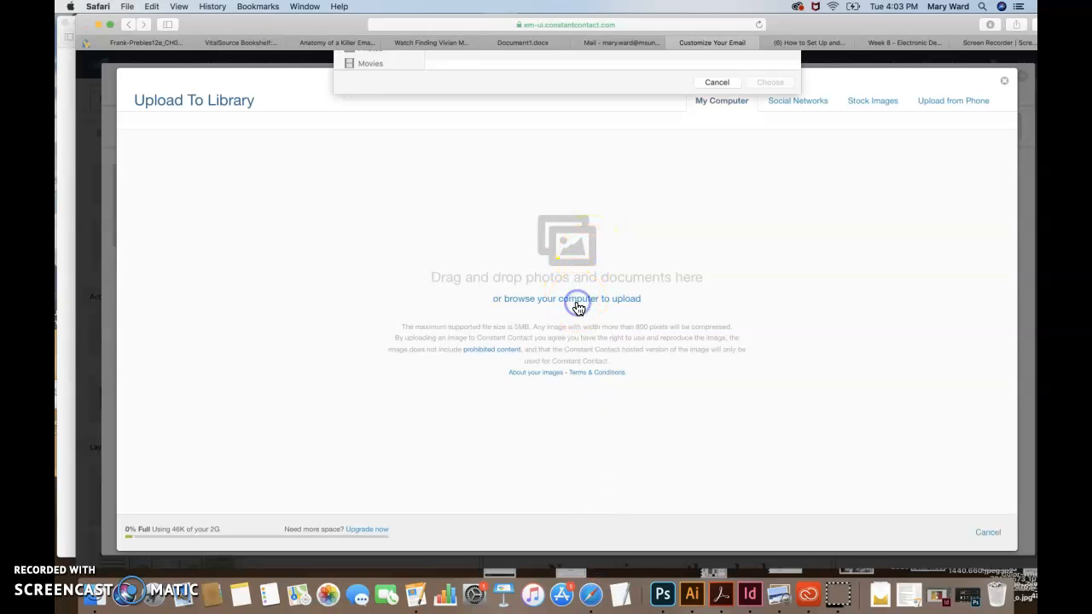
Browse to the logo folder inside GDSN Facebook Page in Documents
click(536, 64)
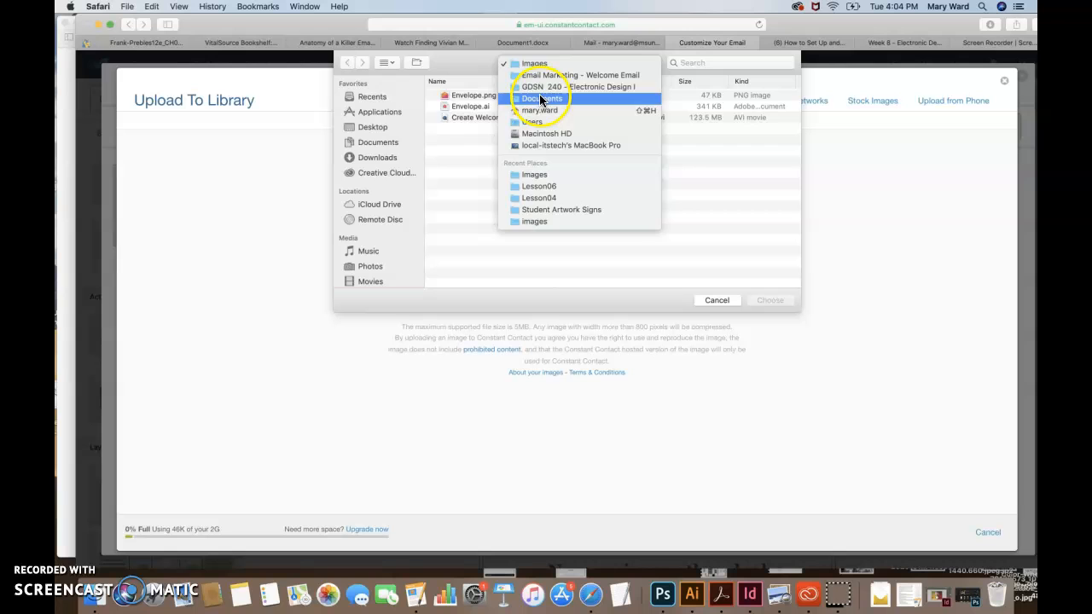
click(355, 147)
click(376, 157)
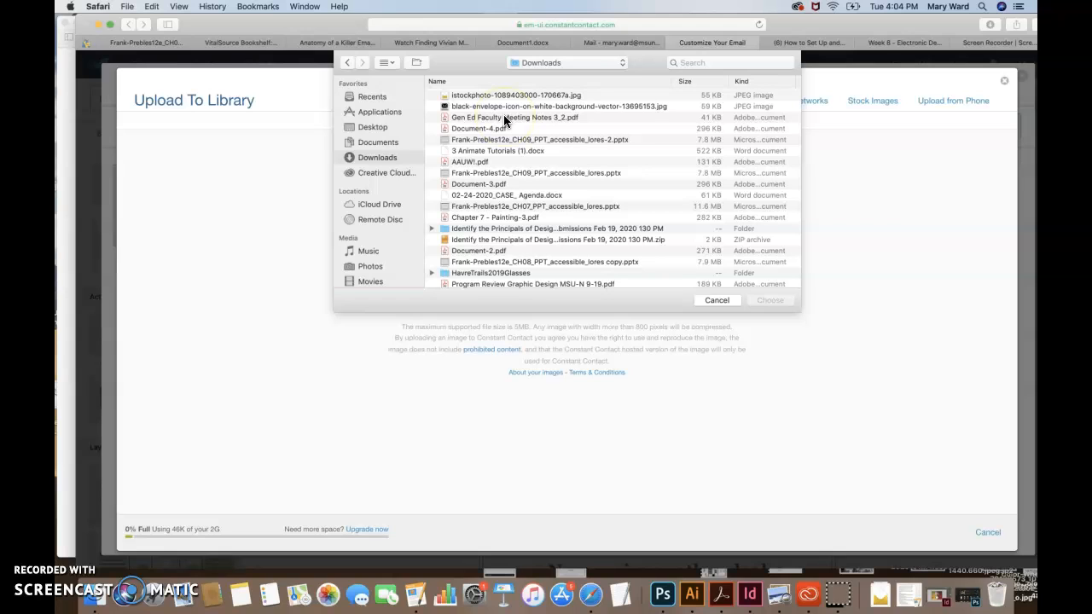
click(379, 146)
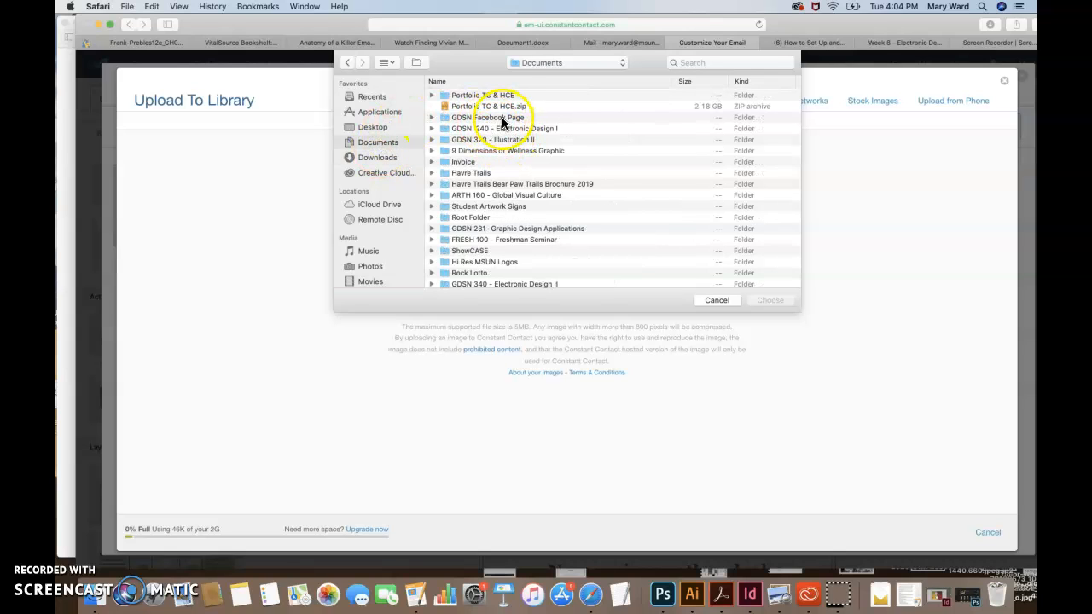
double_click(495, 117)
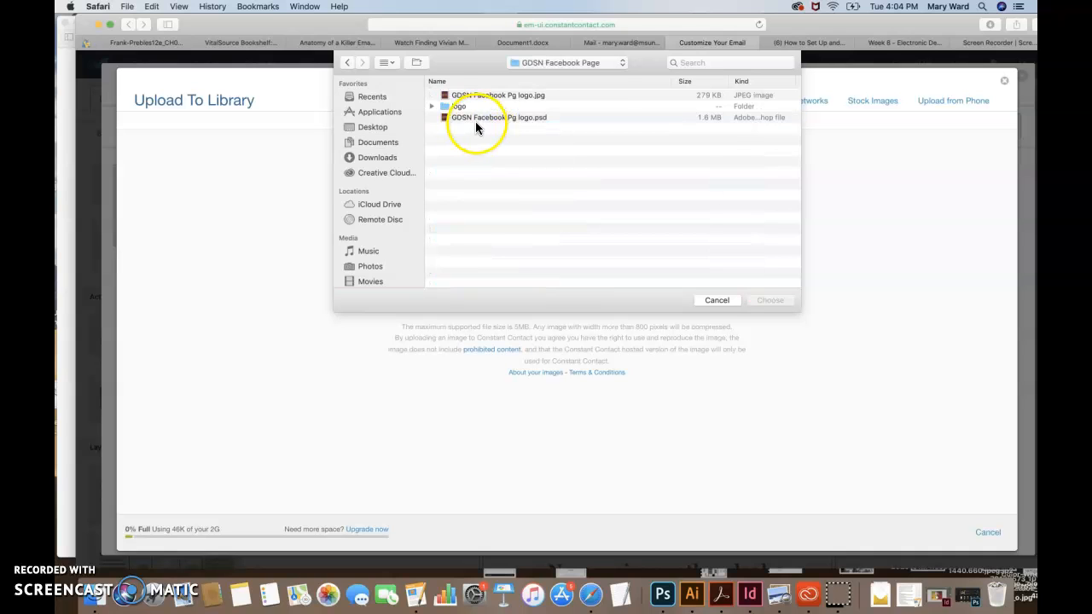
double_click(454, 106)
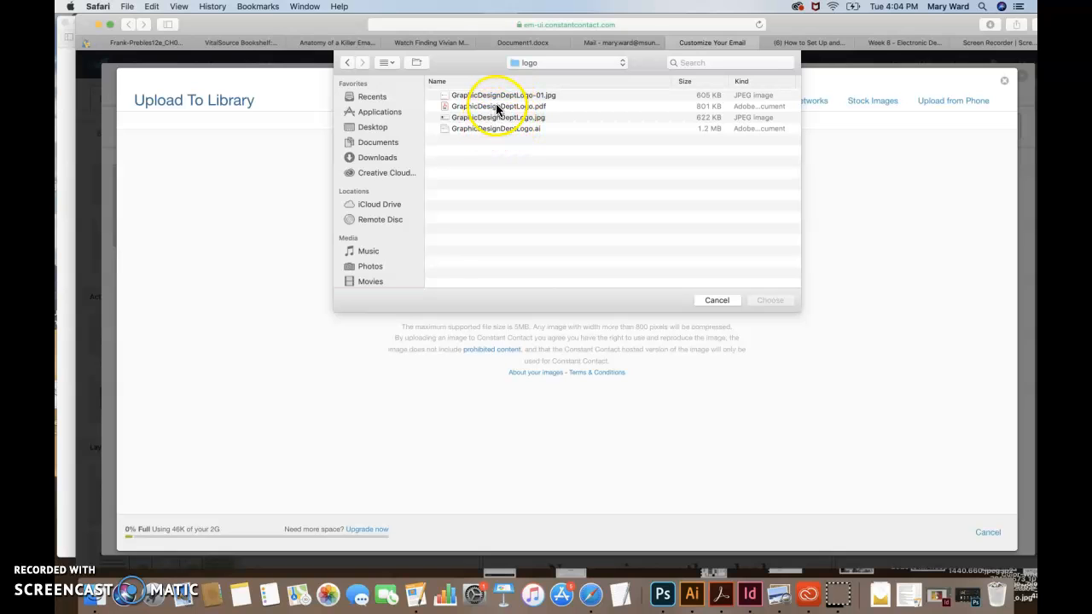
Preview the department logo files in column view and choose GraphicDesignDeptLogo-01.jpg for upload
click(495, 107)
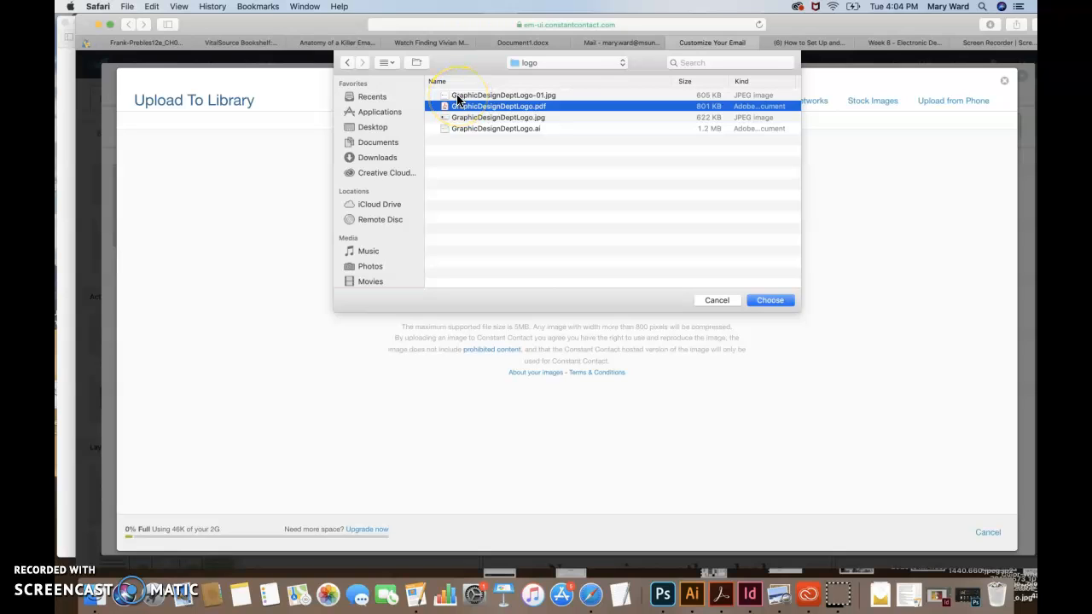
click(466, 96)
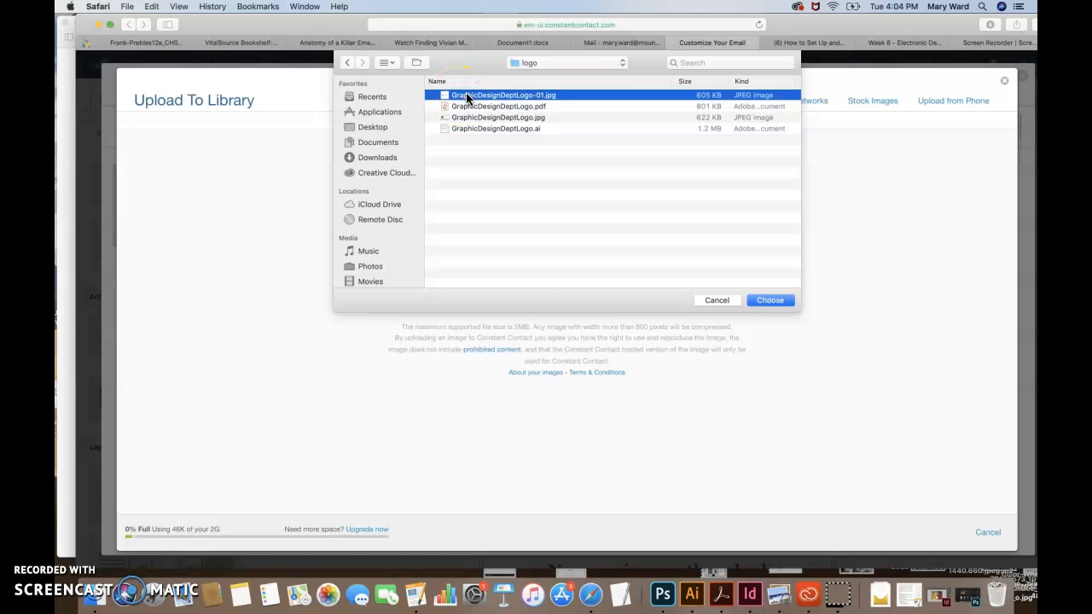
click(390, 62)
click(402, 127)
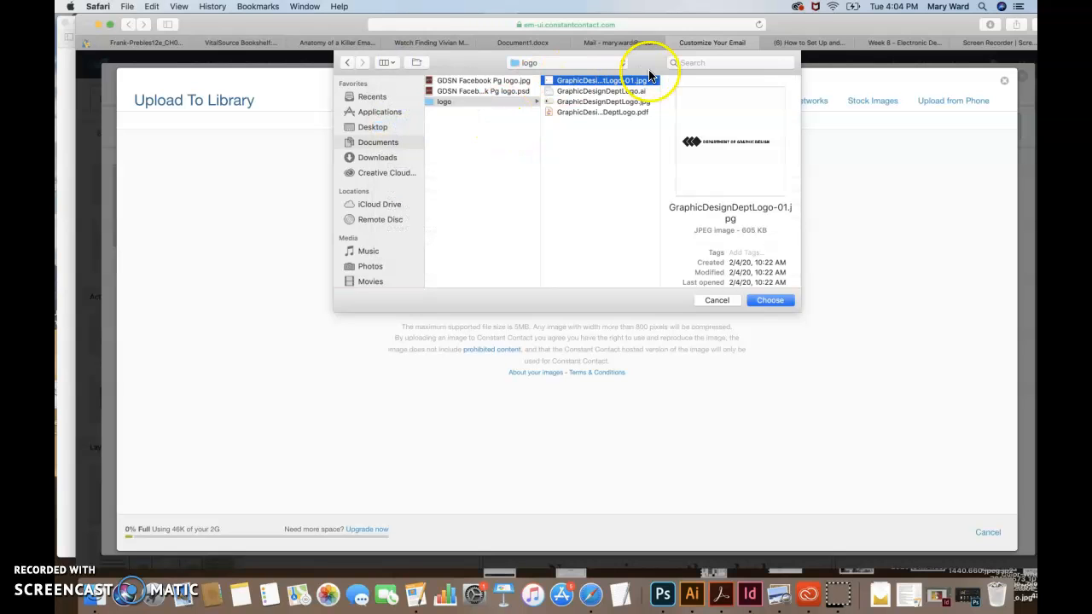
click(588, 92)
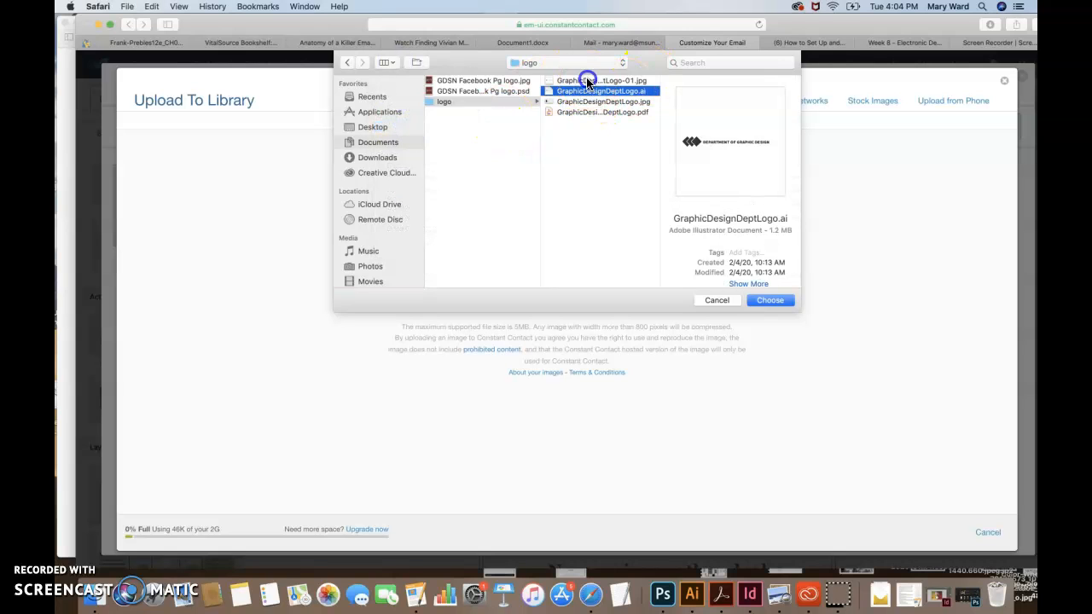
click(597, 80)
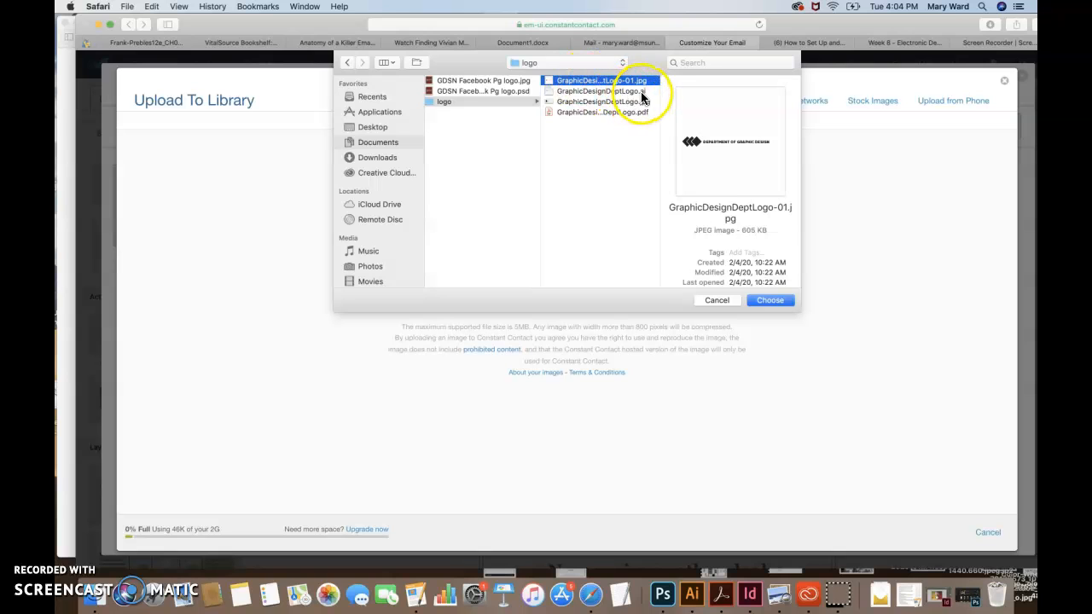
click(622, 102)
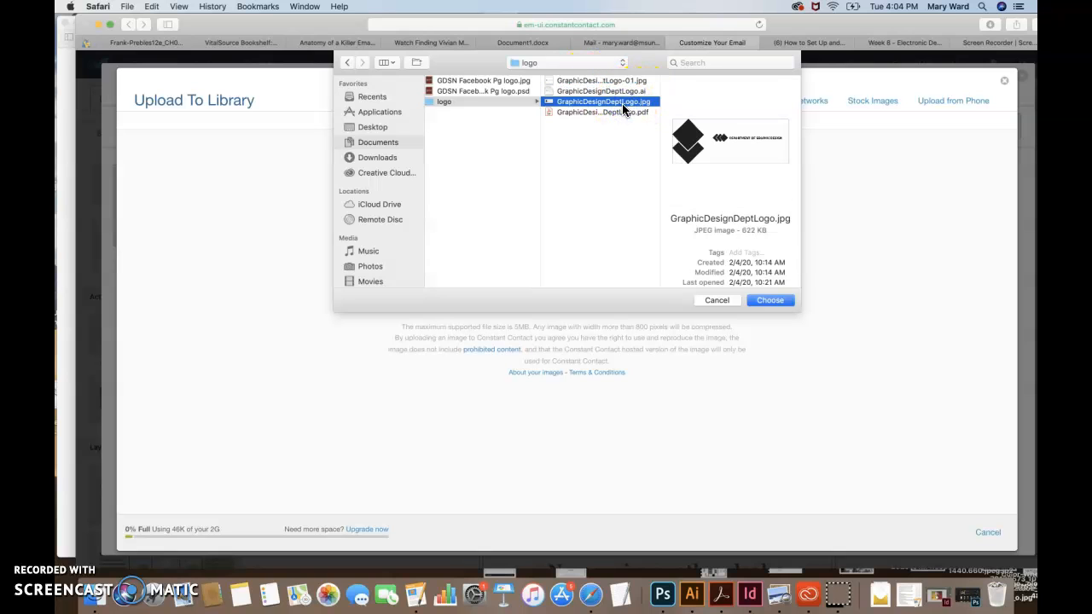
click(609, 82)
click(757, 294)
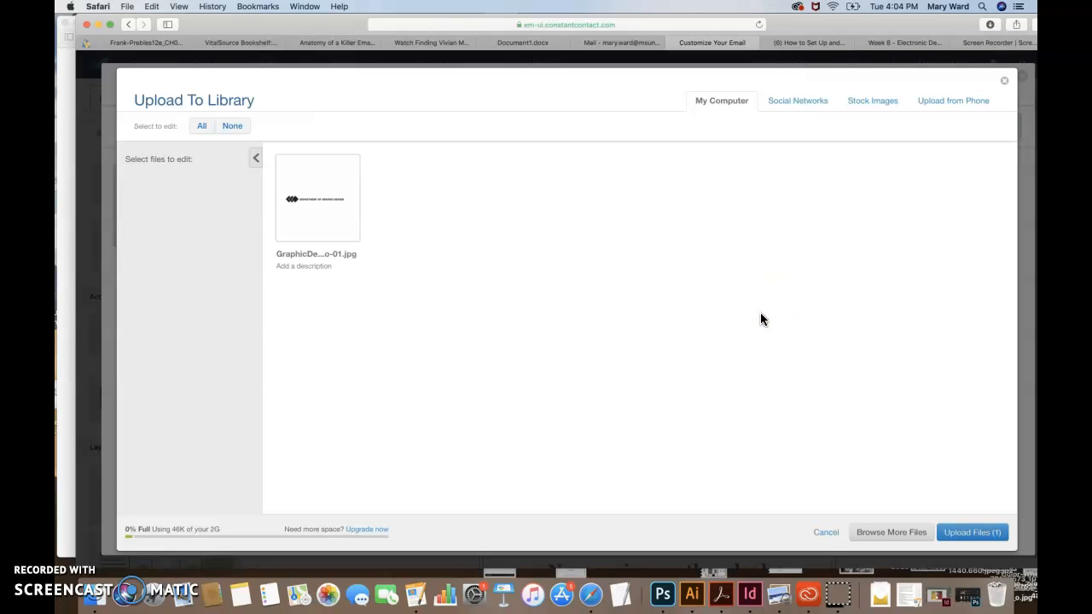
Try to add the description "Graphic Design Department Logo" to the pending logo file, and close the upload window
click(341, 205)
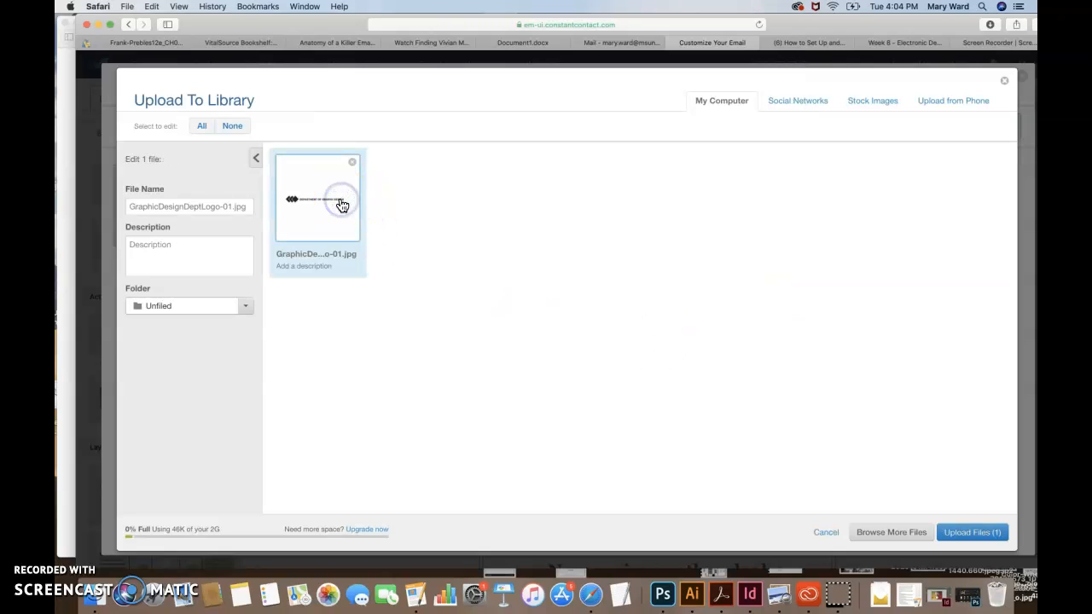
click(199, 248)
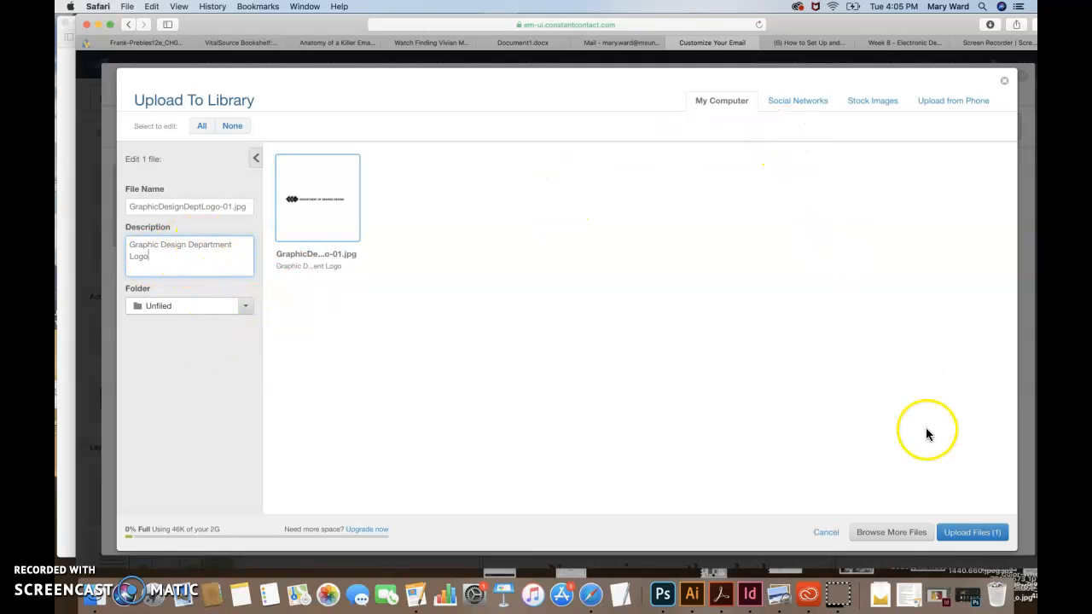
click(1004, 82)
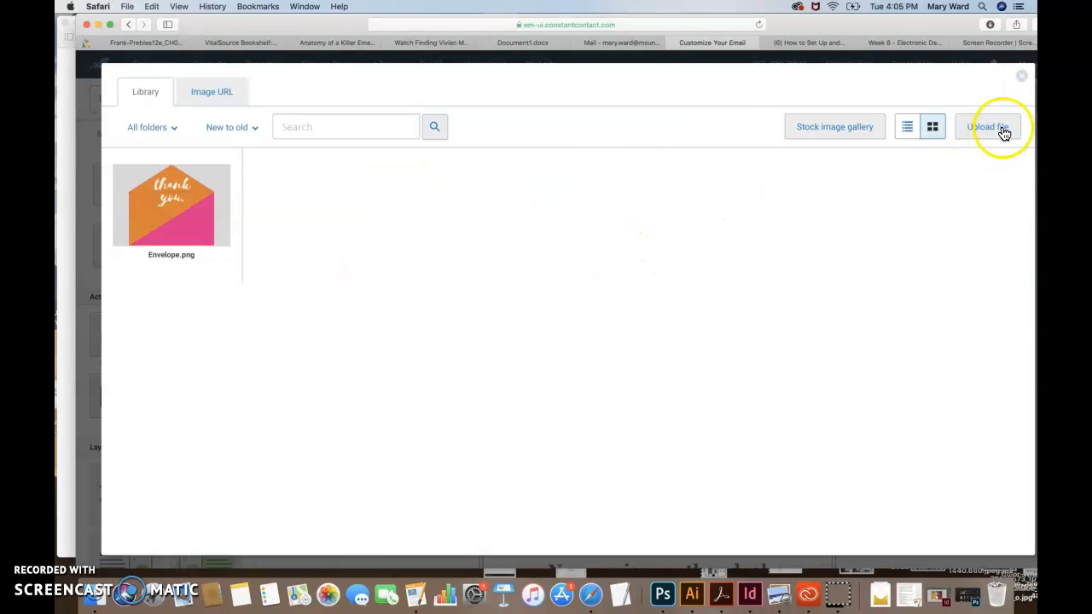
Upload GraphicDesignDeptLogo-01.jpg from the logo folder to the image library and return to the library
click(989, 127)
click(540, 300)
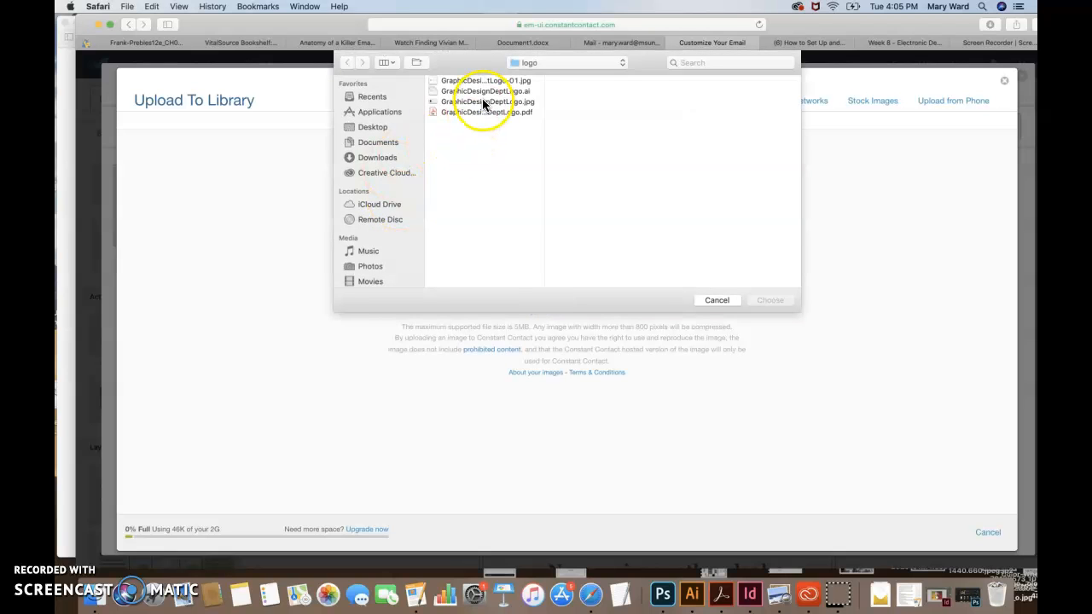
click(486, 80)
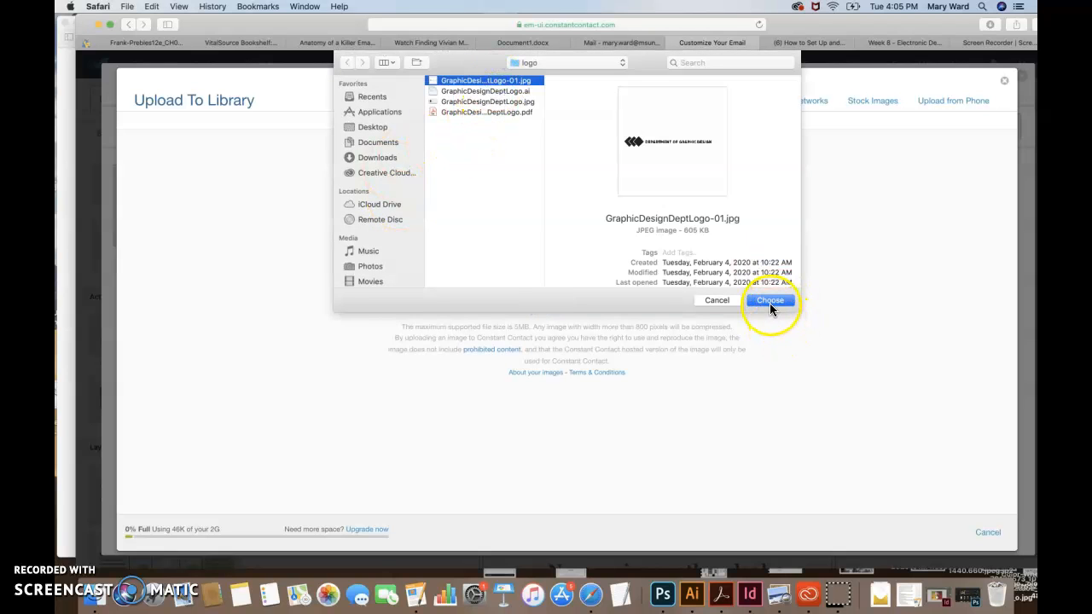
click(770, 301)
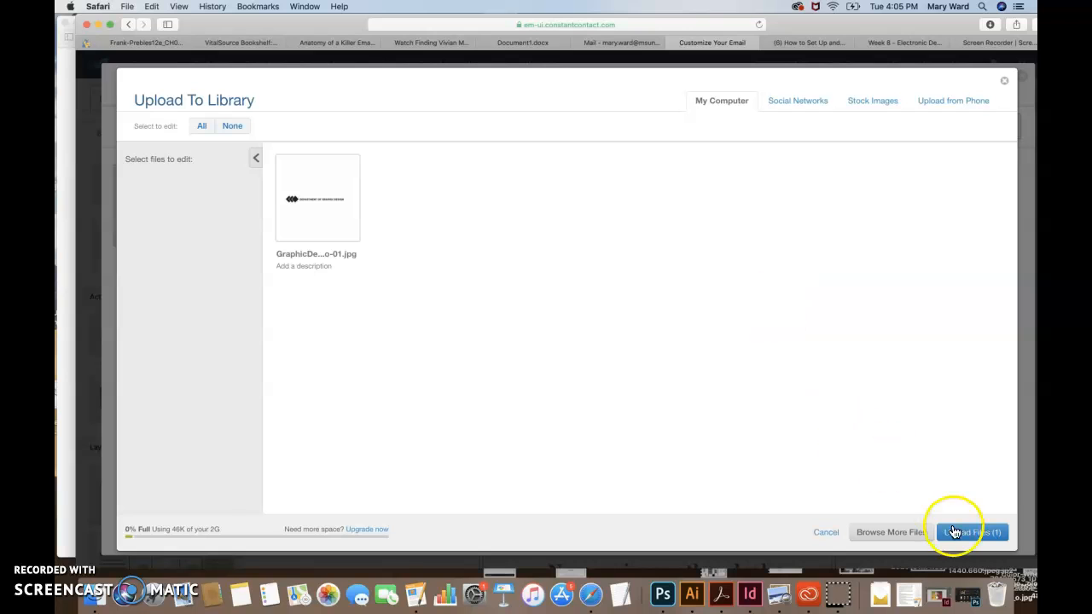
click(954, 532)
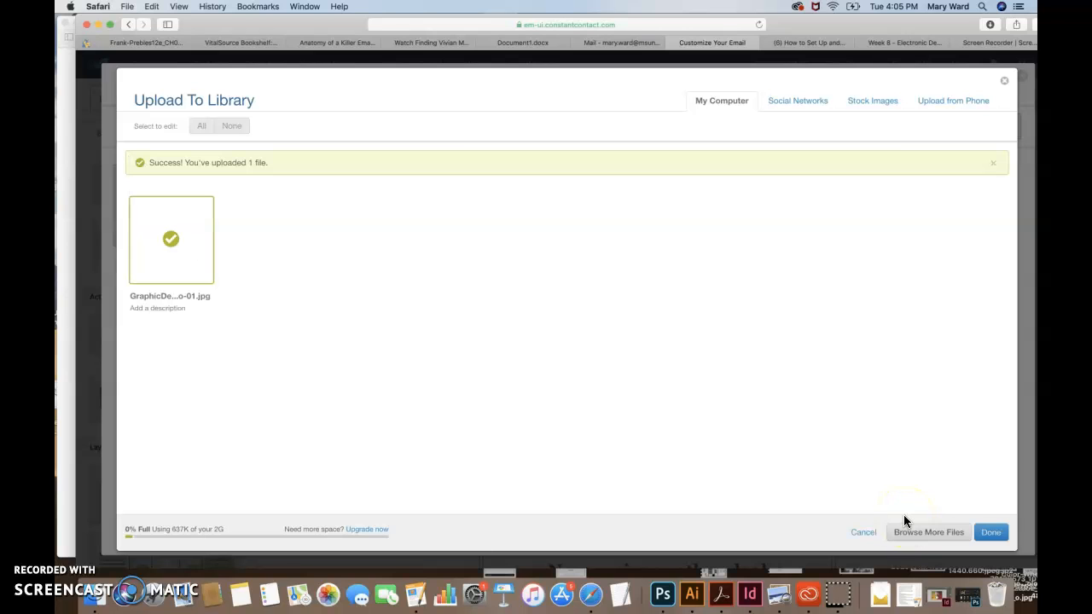
click(992, 533)
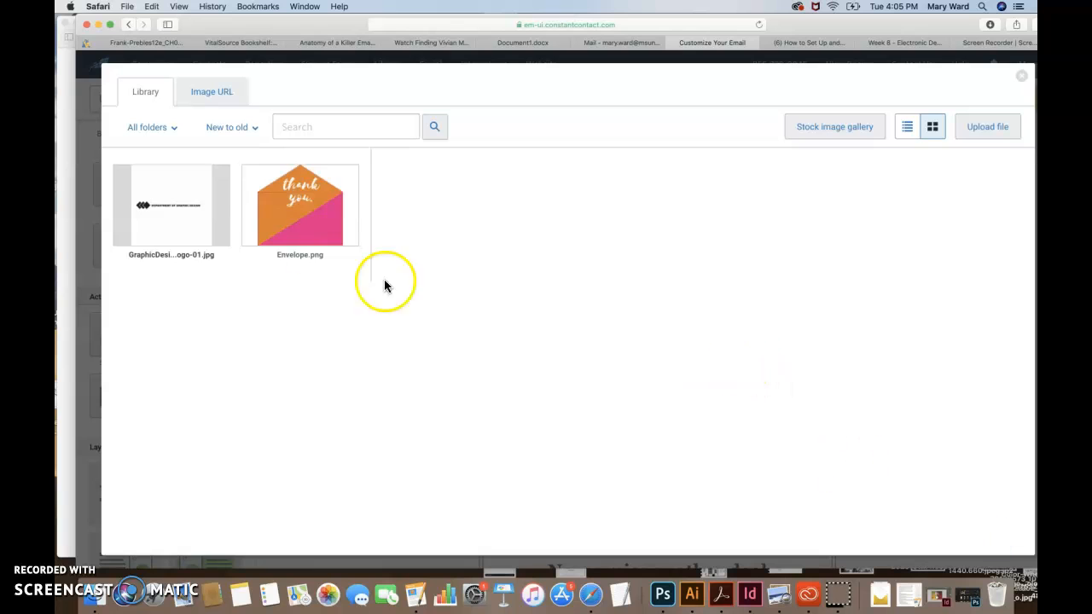
Insert GraphicDesignDeptLogo-01.jpg into the email's logo block and shrink it slightly
click(158, 209)
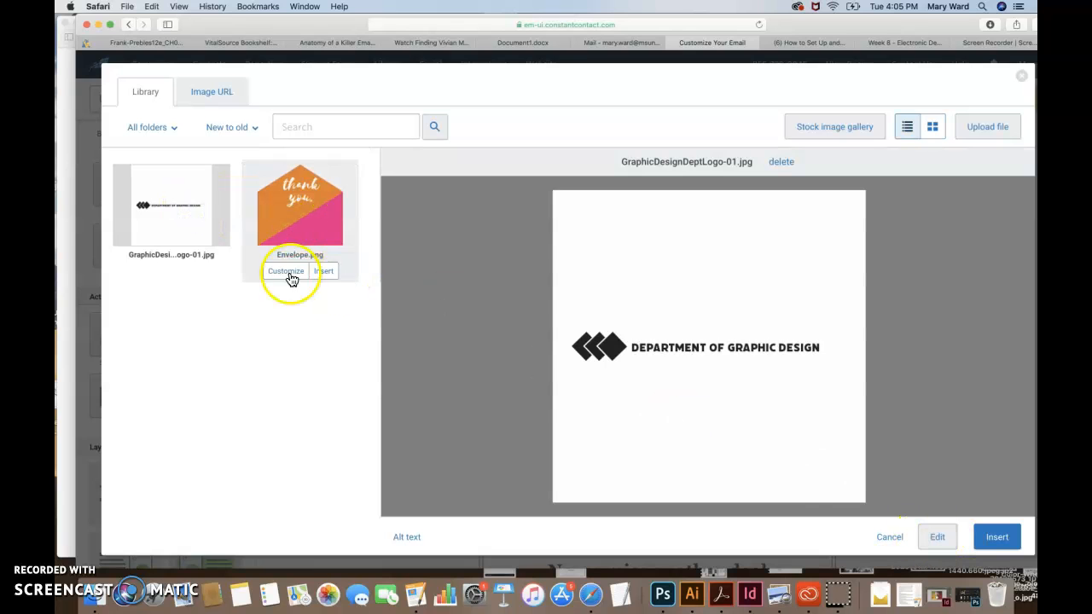
click(996, 537)
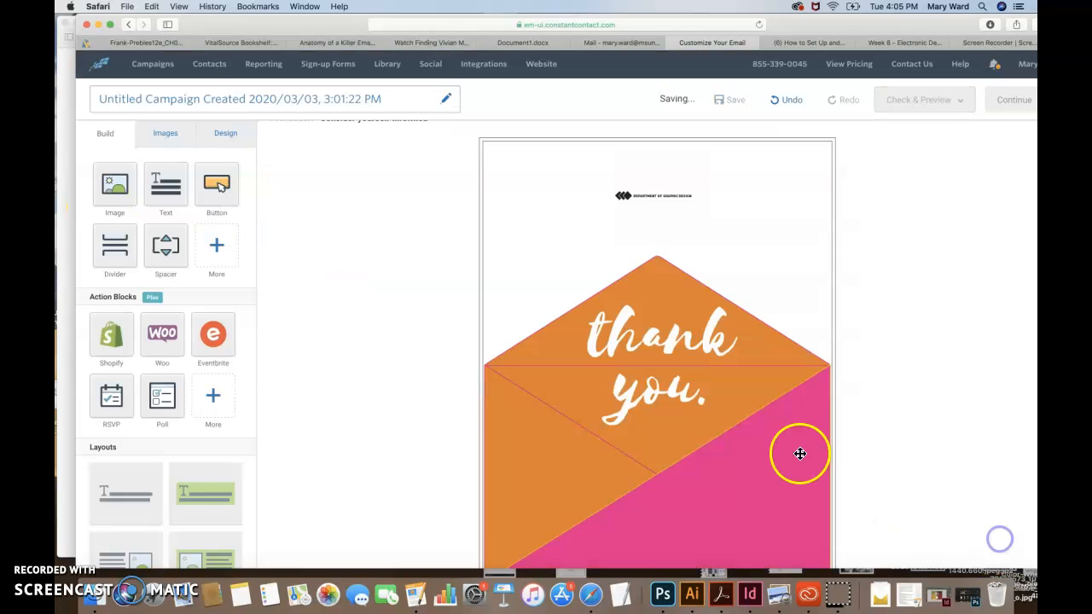
drag(698, 236, 695, 213)
click(752, 141)
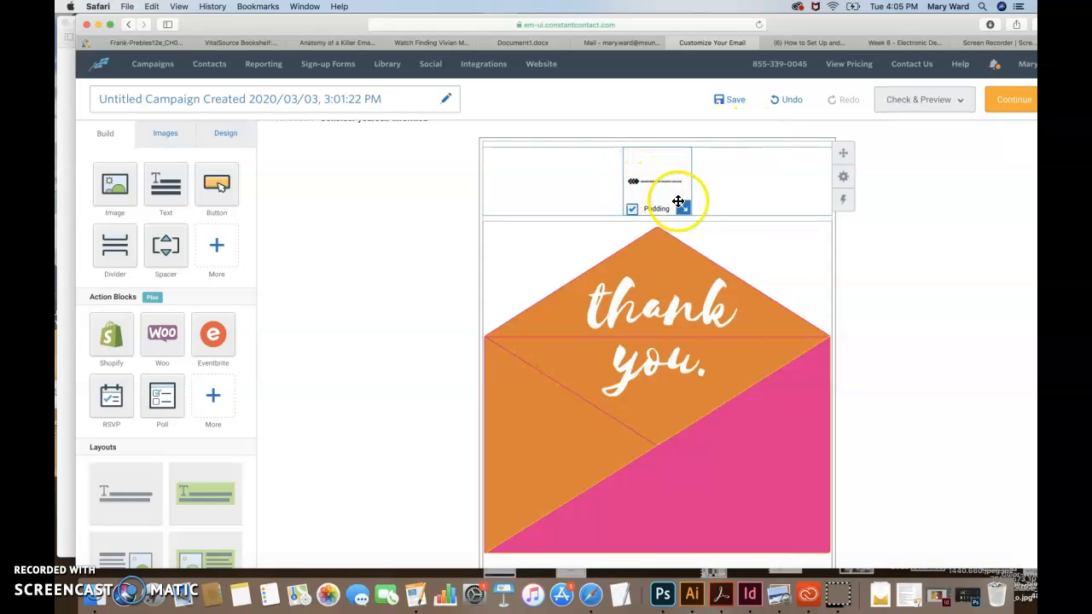
Switch to Photoshop and open GraphicDesignDeptLogo-01.jpg from the logo folder inside GDSN Facebook Page
click(663, 594)
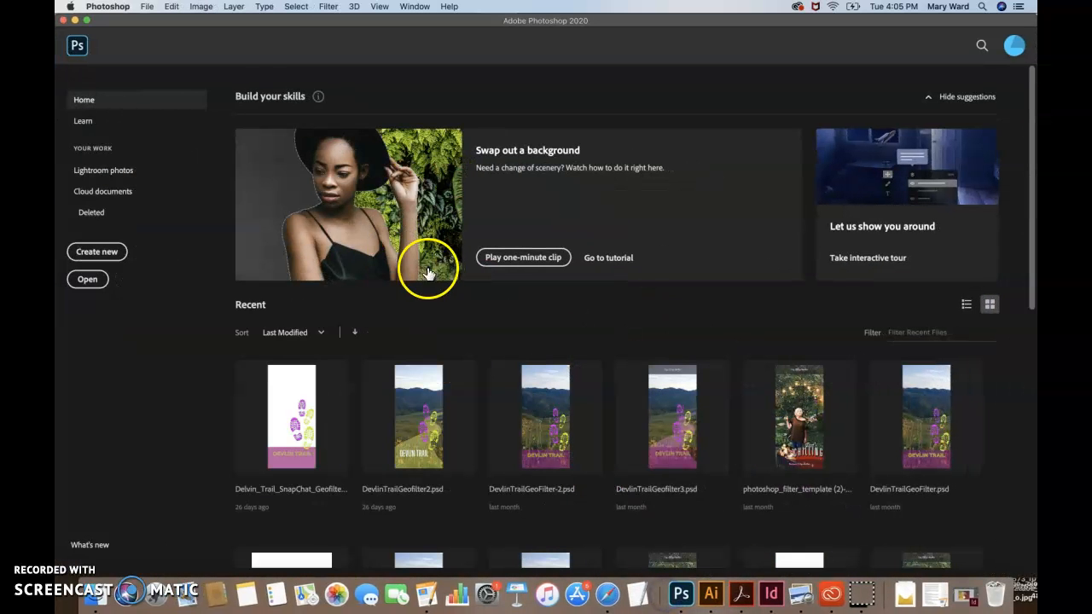
click(147, 6)
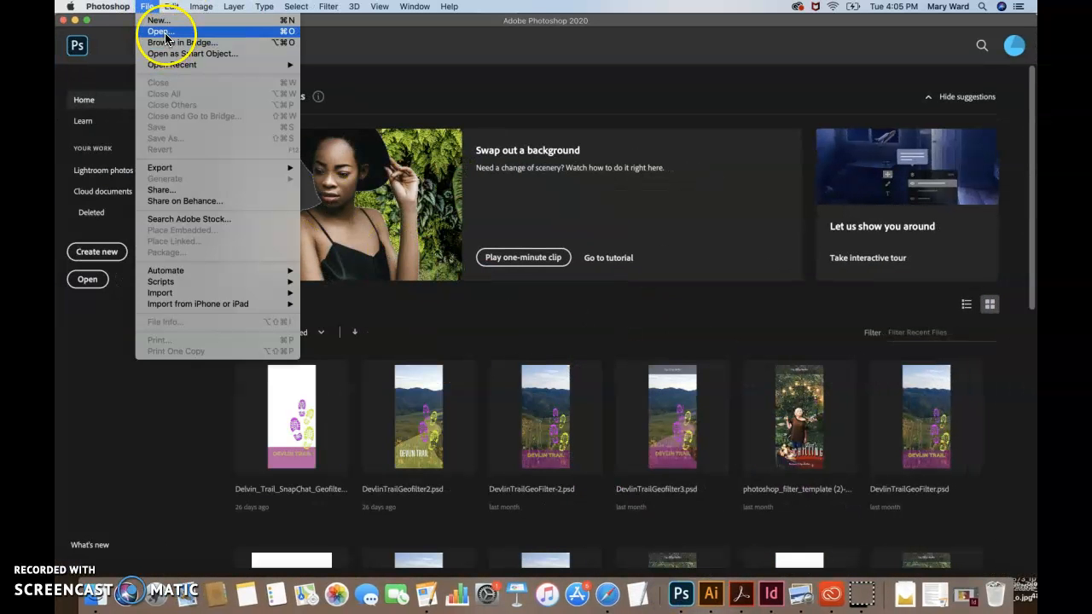
click(162, 32)
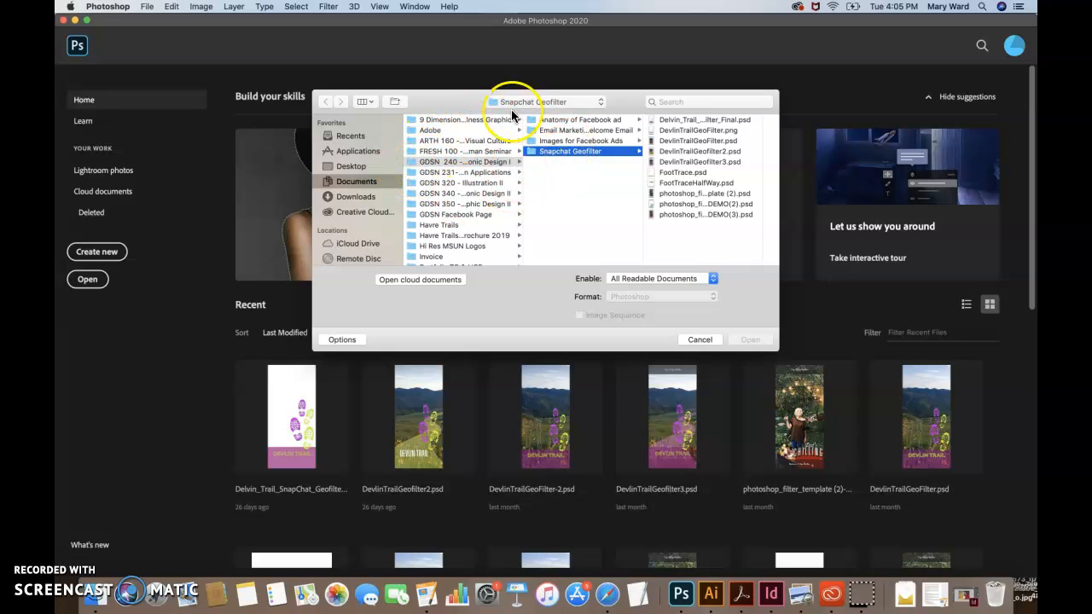
click(471, 213)
click(547, 140)
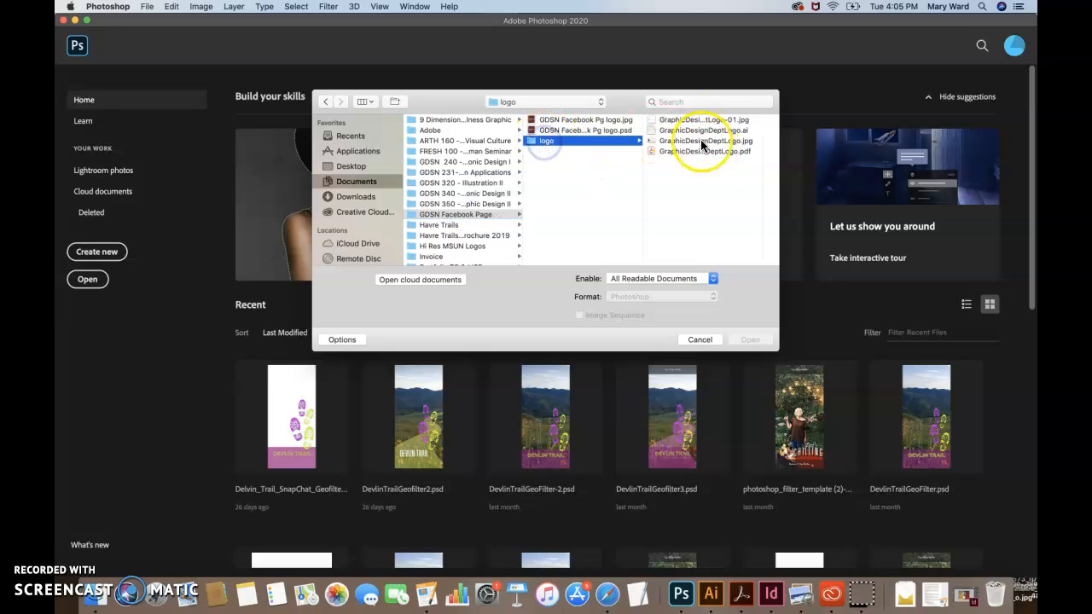
click(709, 119)
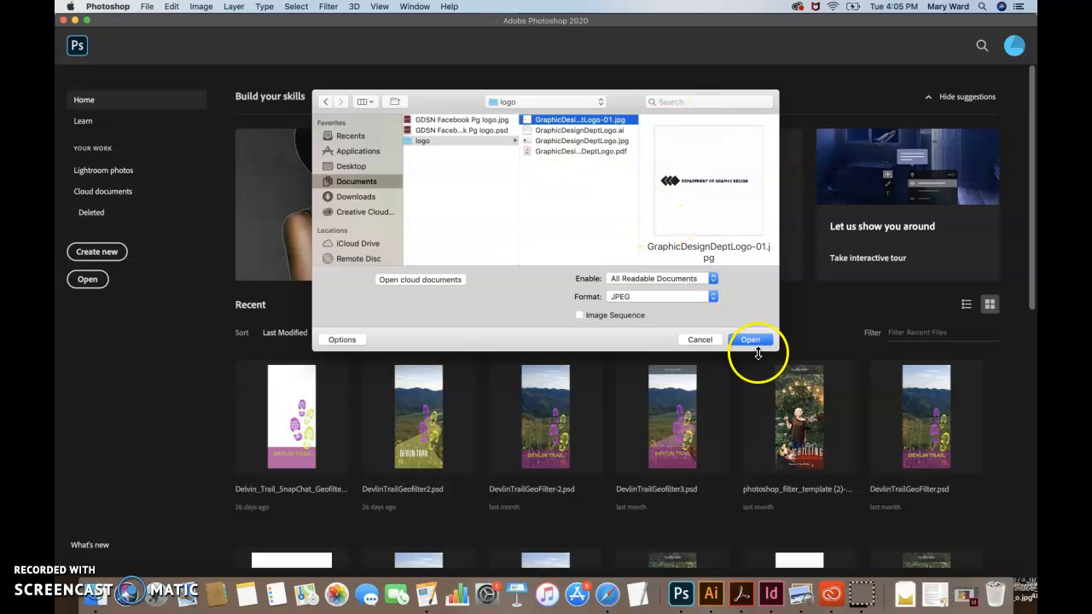
click(757, 350)
click(475, 250)
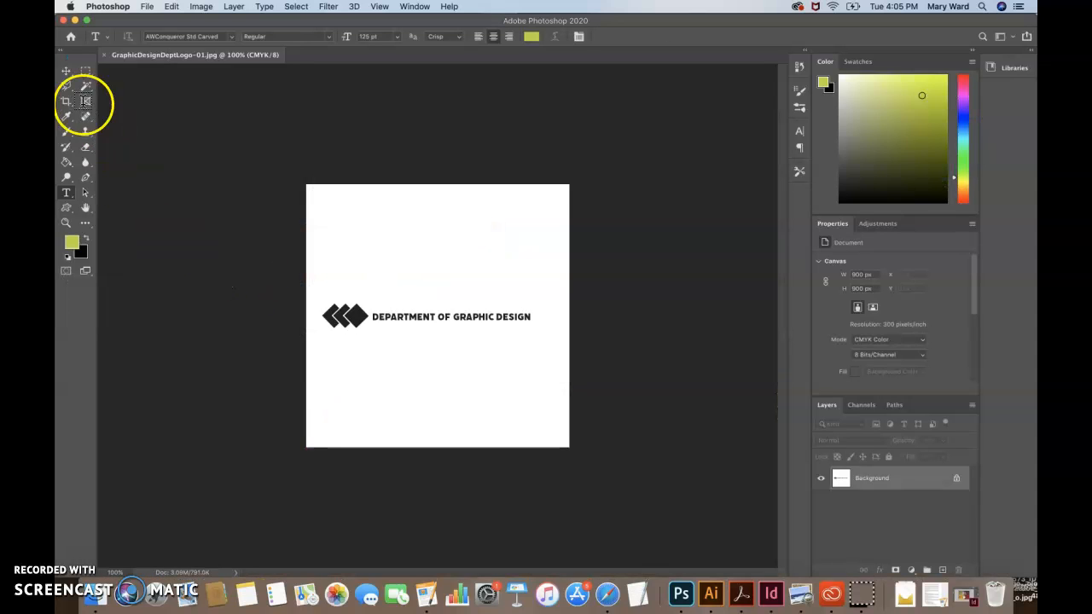
Crop the empty space above and below the logo, leaving a full-width strip of about 900 by 202 px
click(66, 101)
mouse_move(432, 177)
mouse_down()
mouse_move(429, 244)
mouse_move(427, 234)
mouse_up()
drag(434, 392, 435, 343)
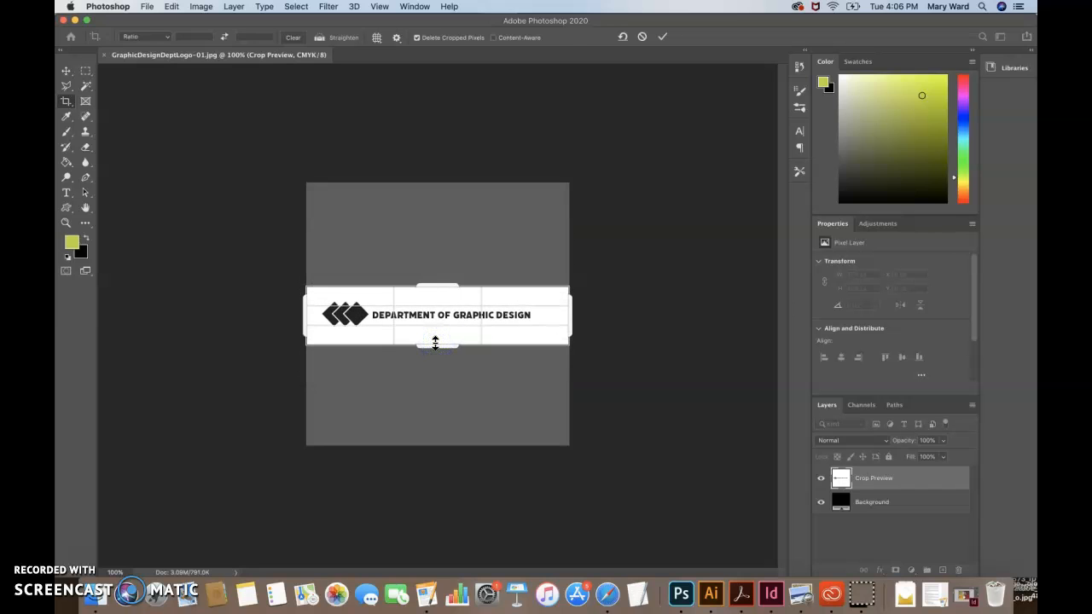
key(Return)
click(434, 356)
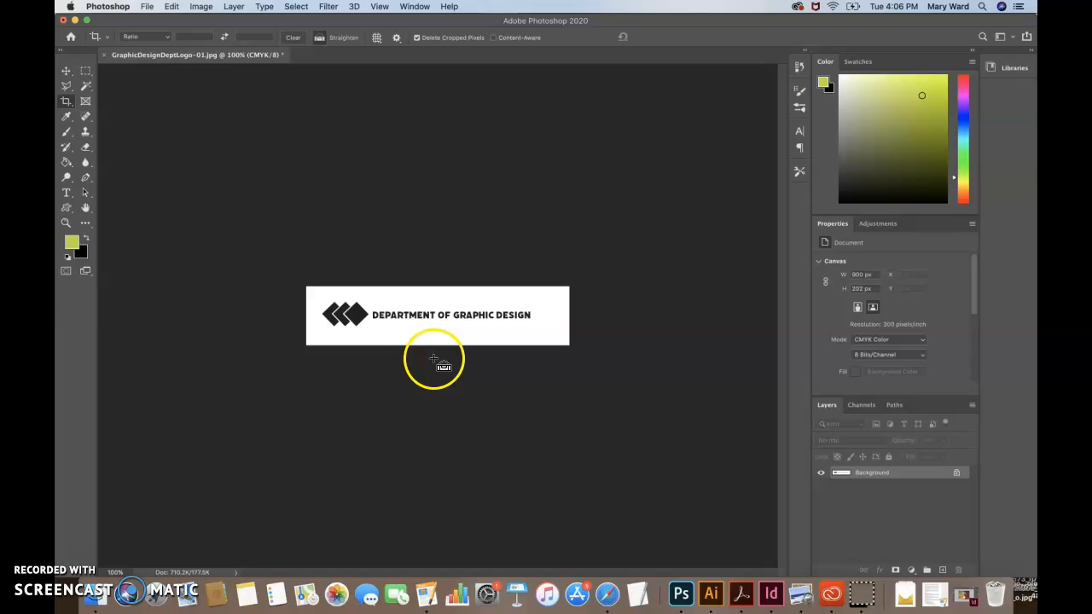
Start saving the cropped logo as a new JPEG in the logo folder, and decline to replace the existing GraphicDesignDeptLogo.jpg
click(147, 6)
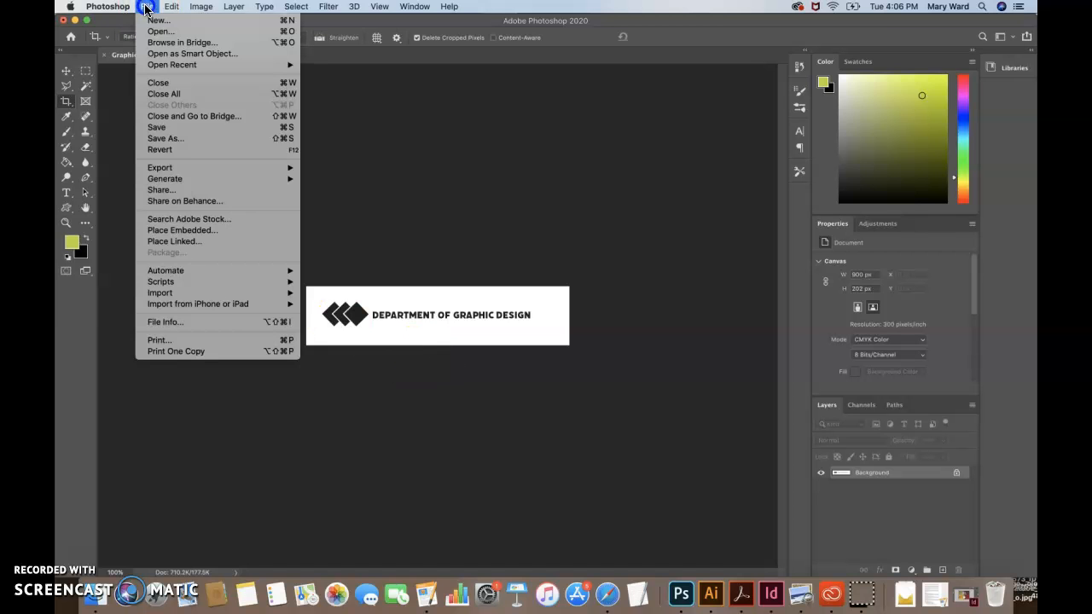
click(175, 139)
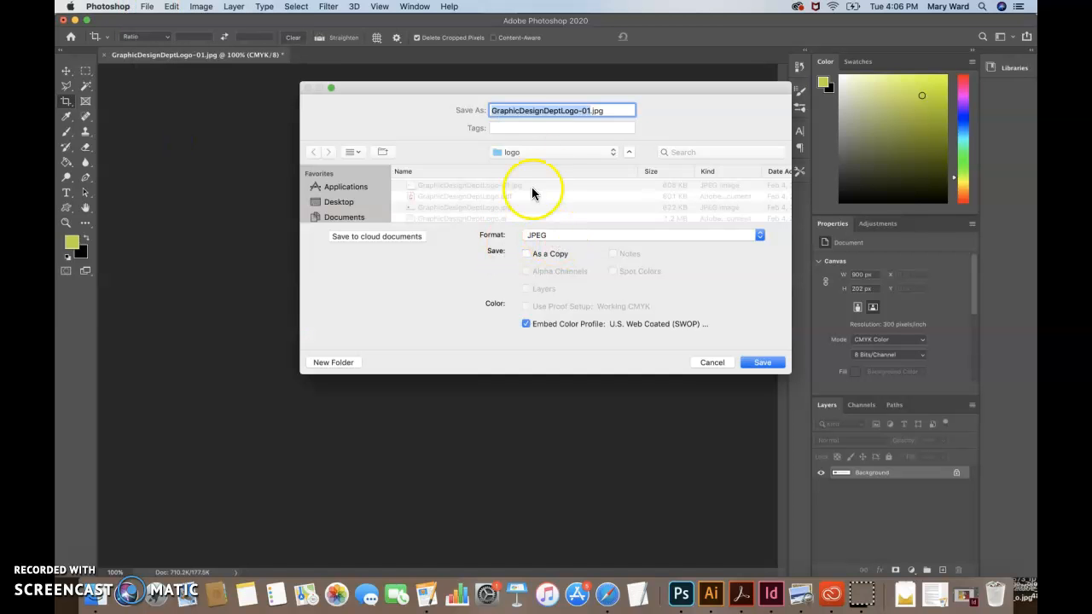
click(589, 110)
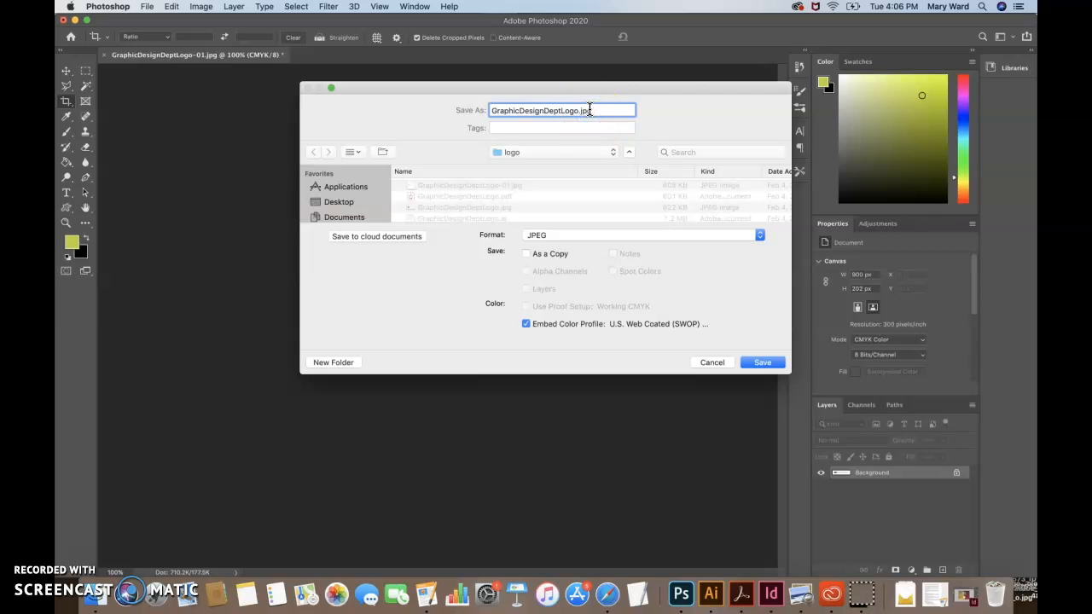
key(Return)
click(584, 162)
click(579, 111)
text(2)
click(763, 365)
click(588, 236)
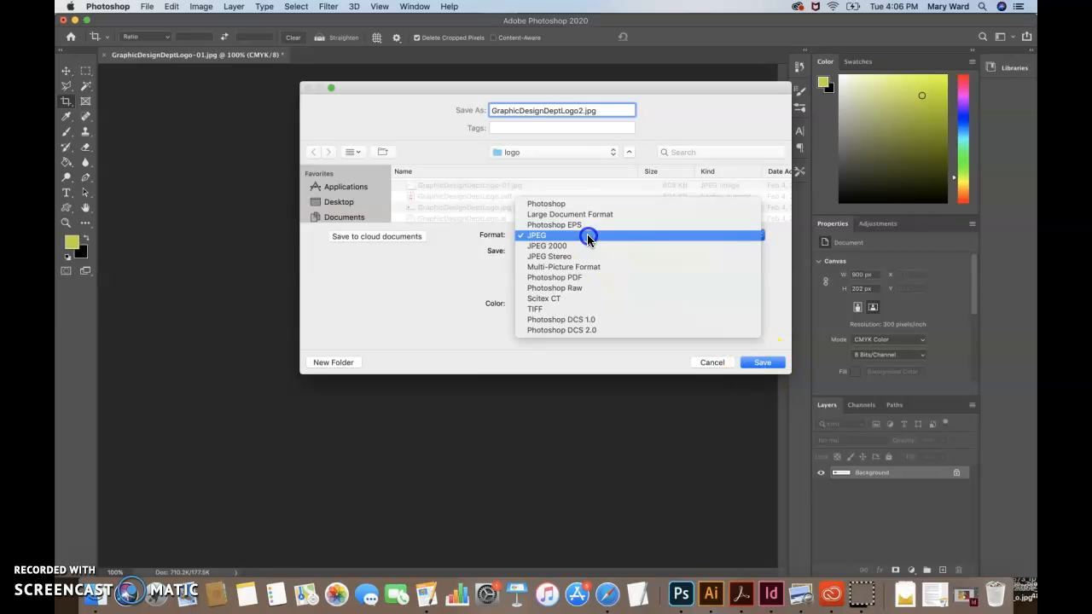
click(587, 236)
click(763, 362)
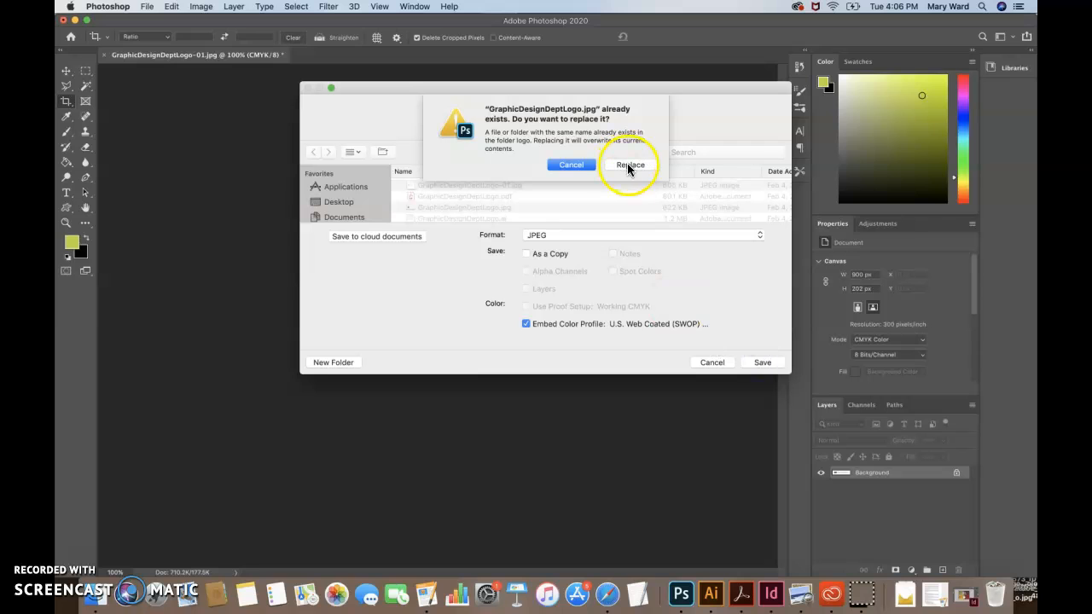
click(578, 166)
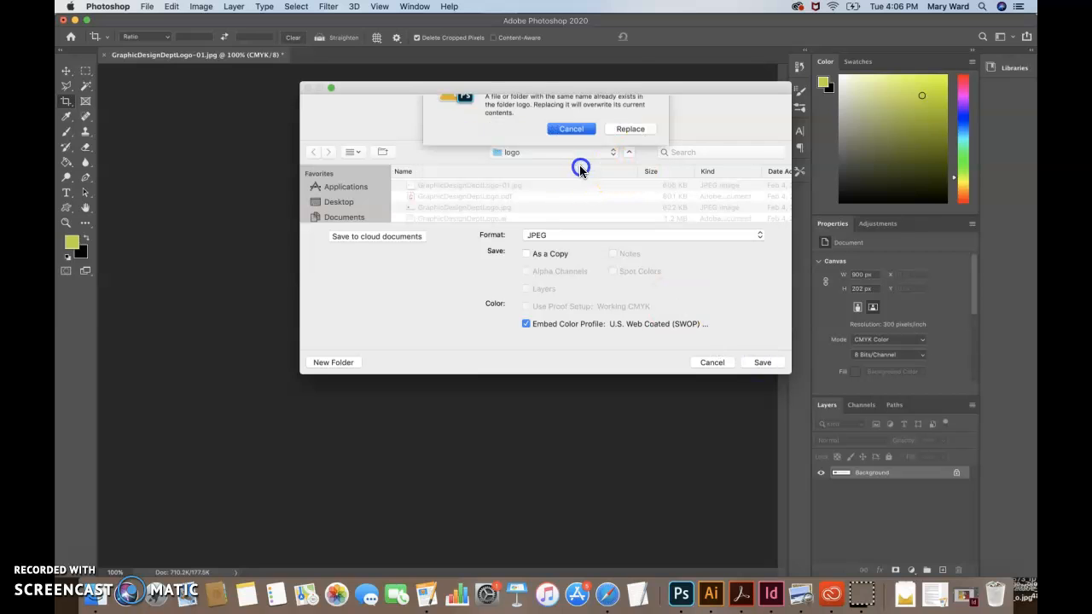
Name the cropped logo GraphicDesignDeptLogo2.jpg and save it with JPEG quality 12 (Maximum)
click(579, 114)
text(2)
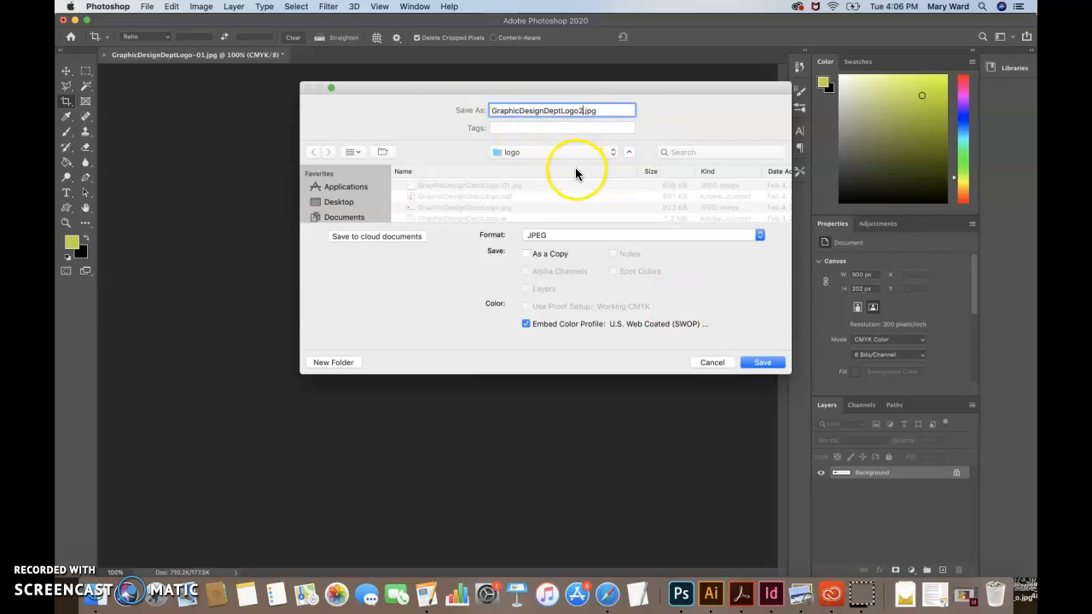
click(762, 365)
click(614, 160)
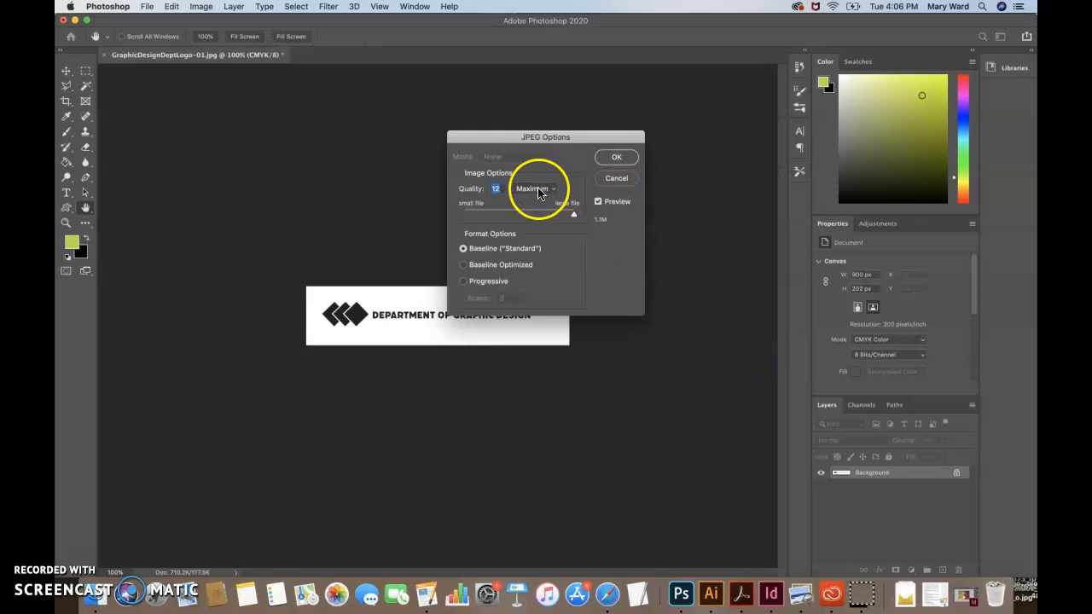
click(616, 158)
key(c)
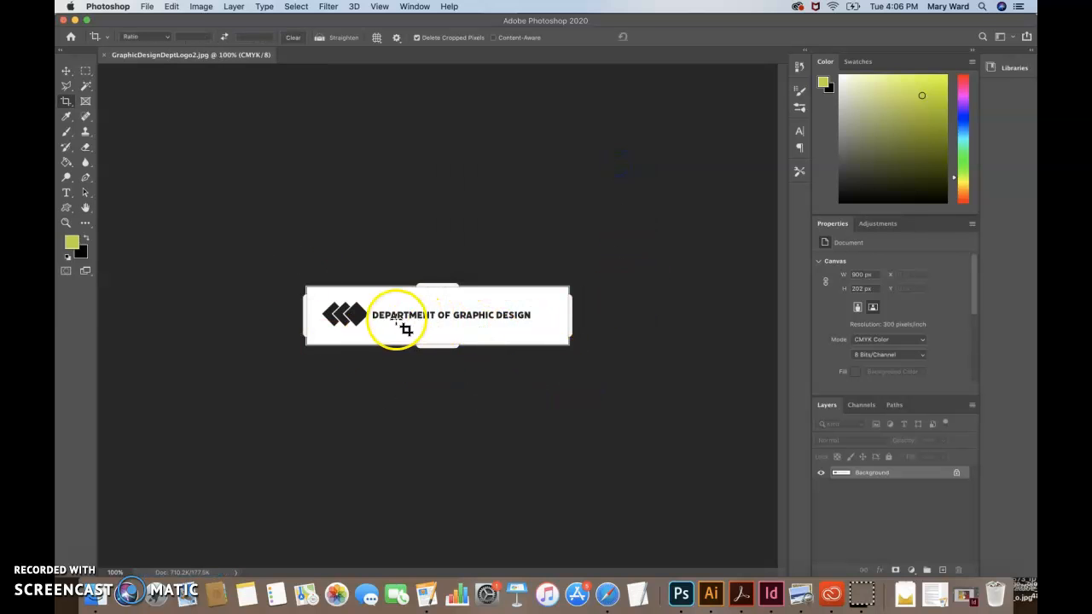
Switch to the Constant Contact email in Safari and open the image library to replace the header logo
click(606, 599)
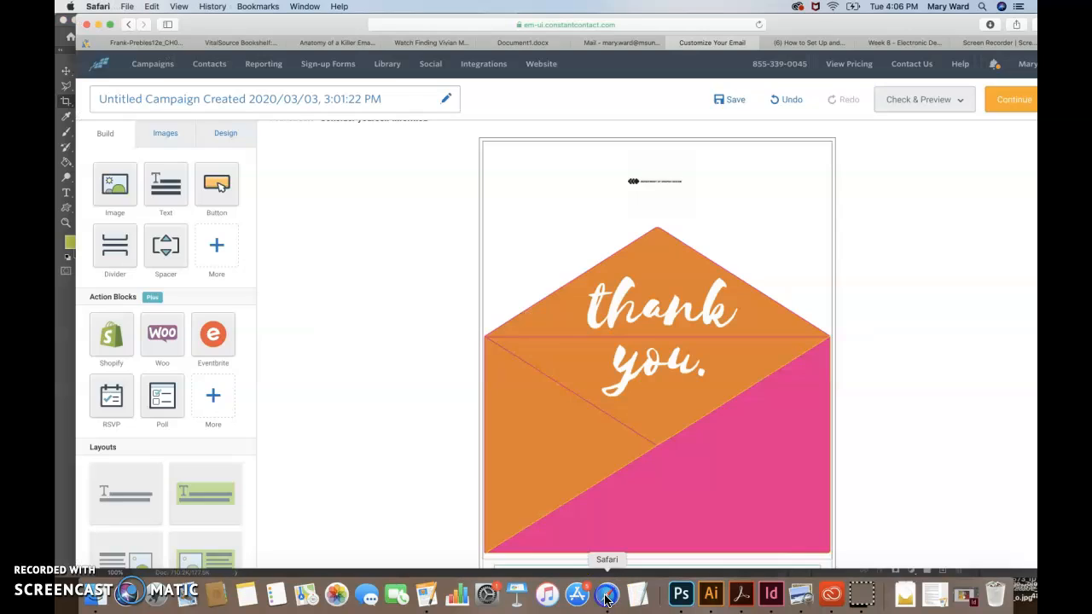
click(667, 196)
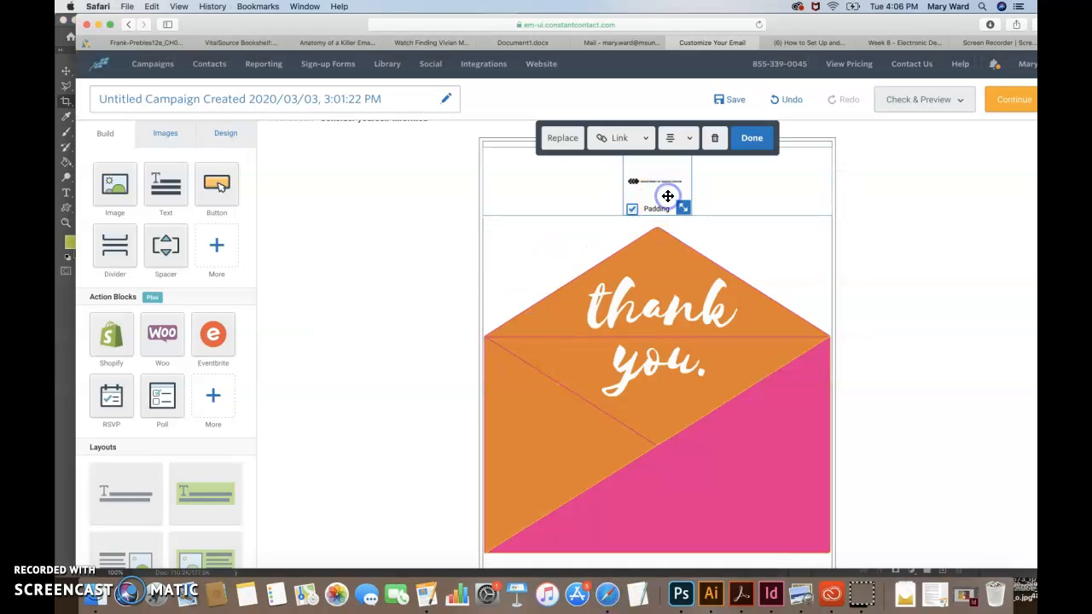
click(563, 138)
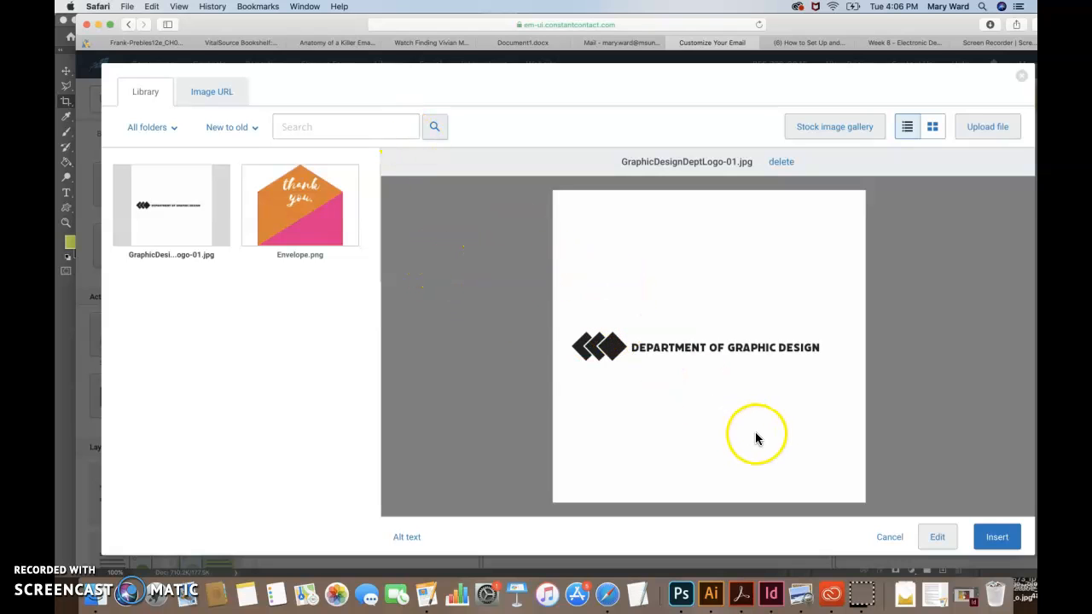
Try several duotone filters, including Peach and Clash, on GraphicDesignDeptLogo-01.jpg in the image editor, and close it without exporting
click(938, 537)
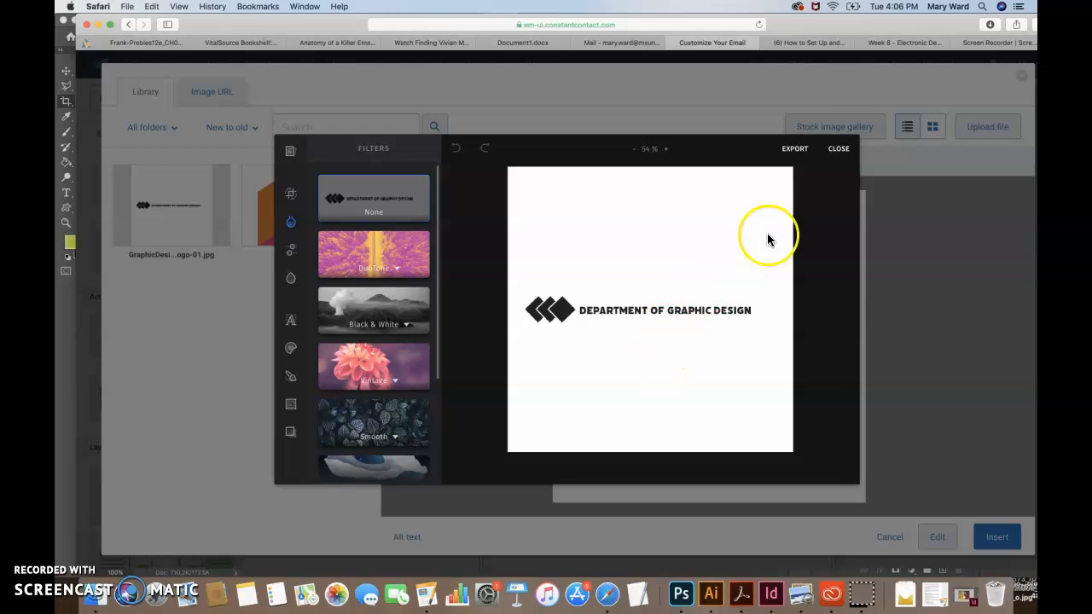
click(385, 262)
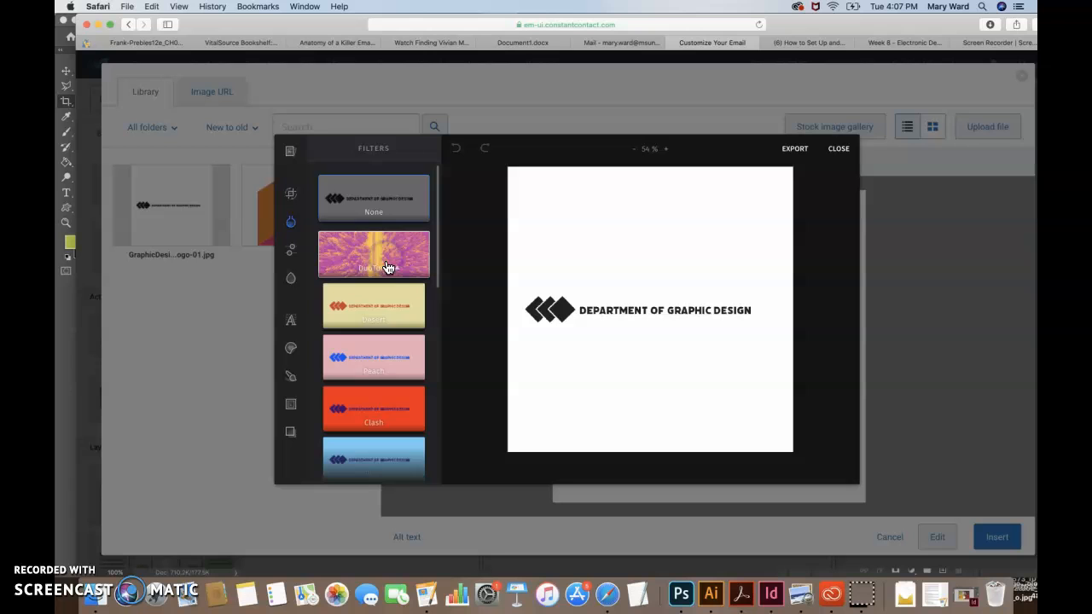
click(389, 309)
click(399, 363)
click(399, 401)
click(390, 361)
click(390, 317)
click(840, 149)
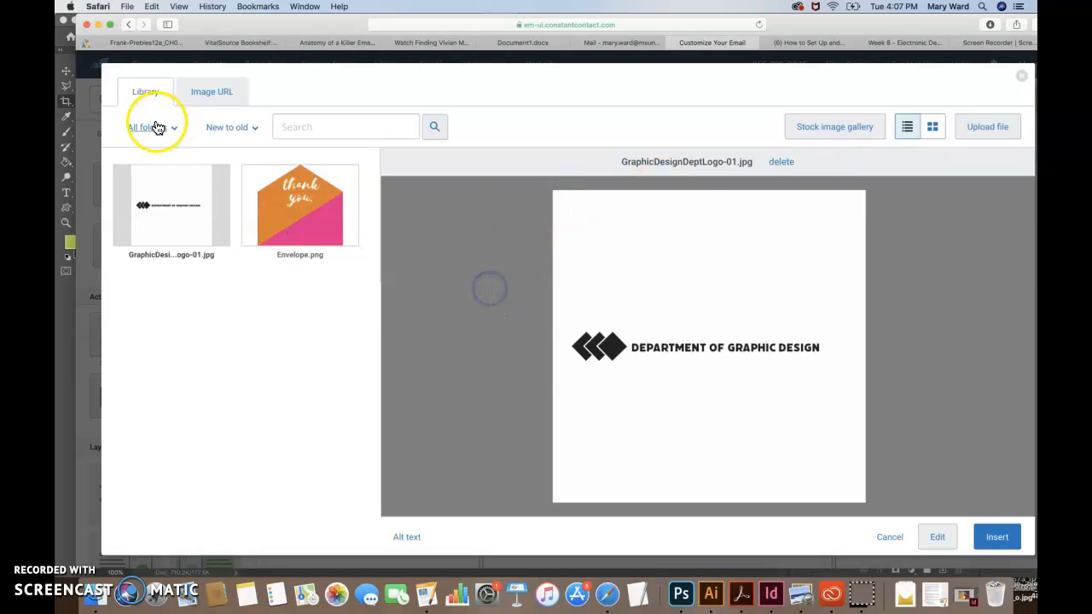
Upload GraphicDesignDeptLogo2.jpg from the logo folder to the image library and return to the library
click(976, 127)
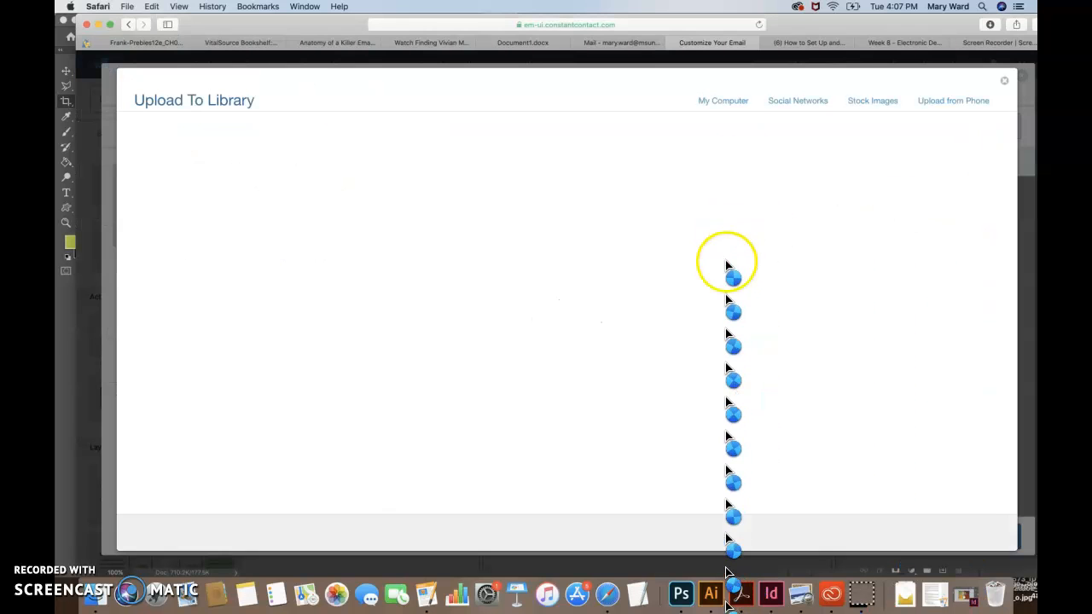
click(565, 298)
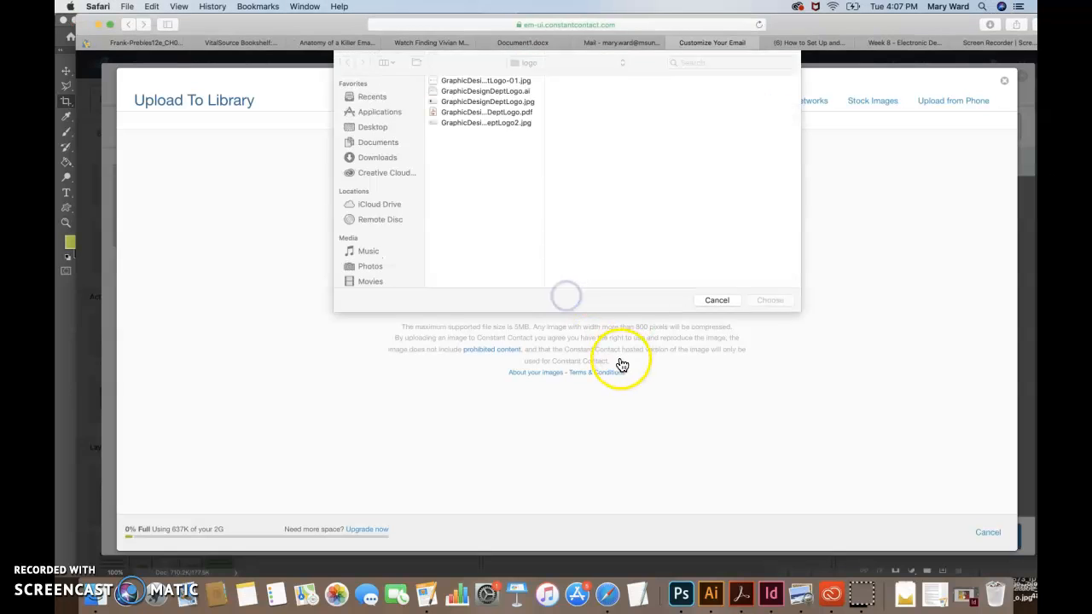
click(487, 82)
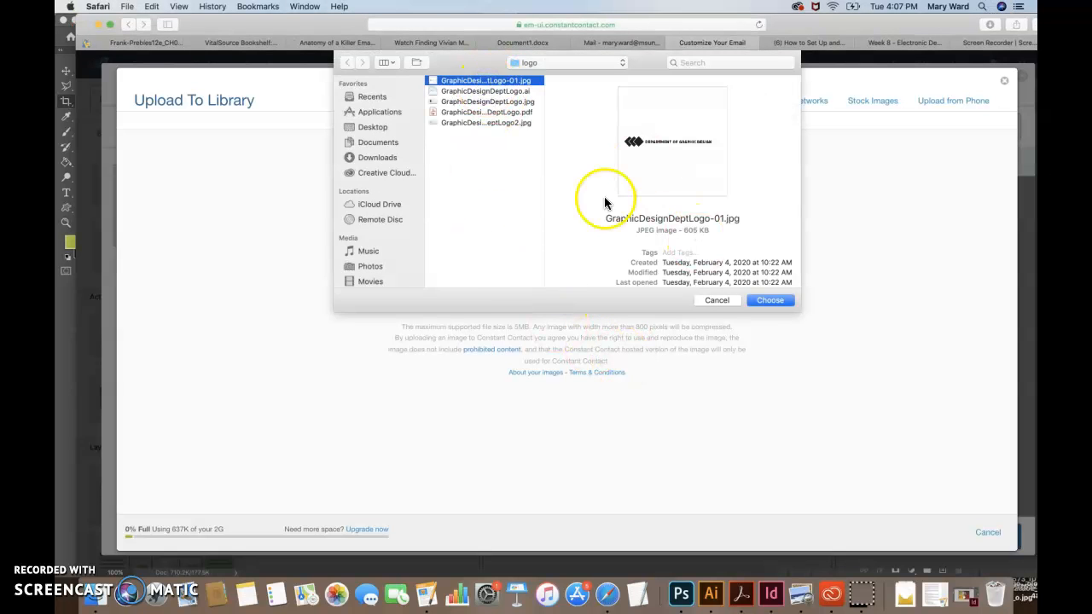
click(448, 94)
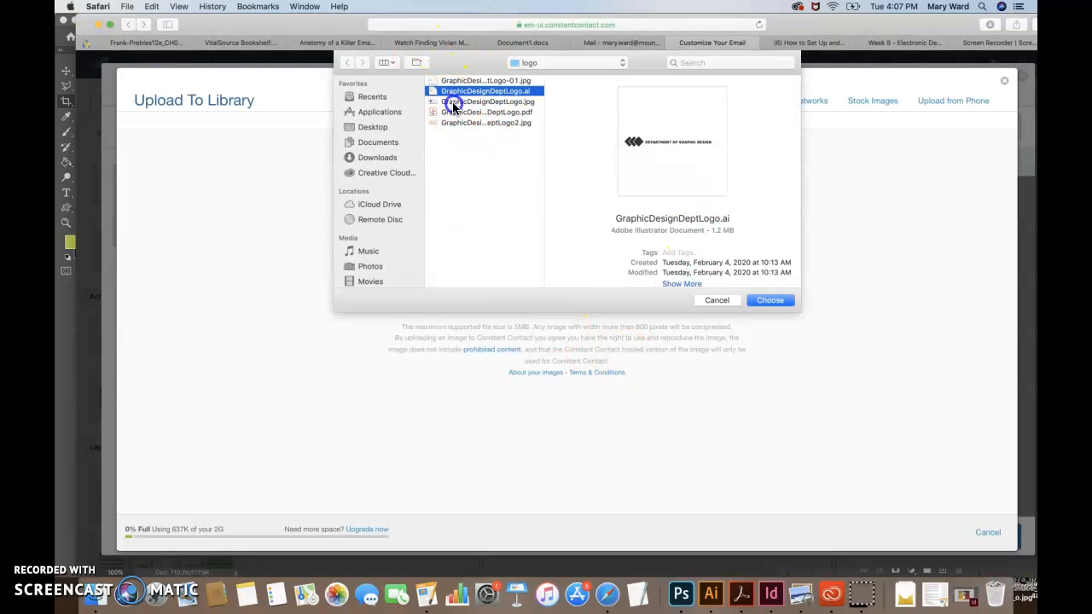
click(453, 103)
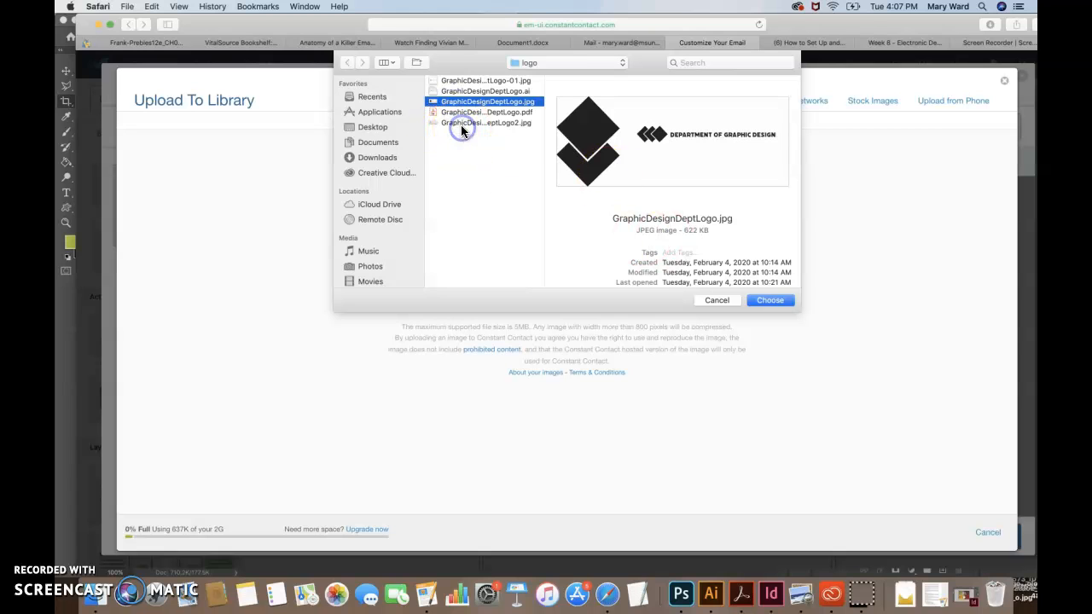
click(462, 125)
click(770, 302)
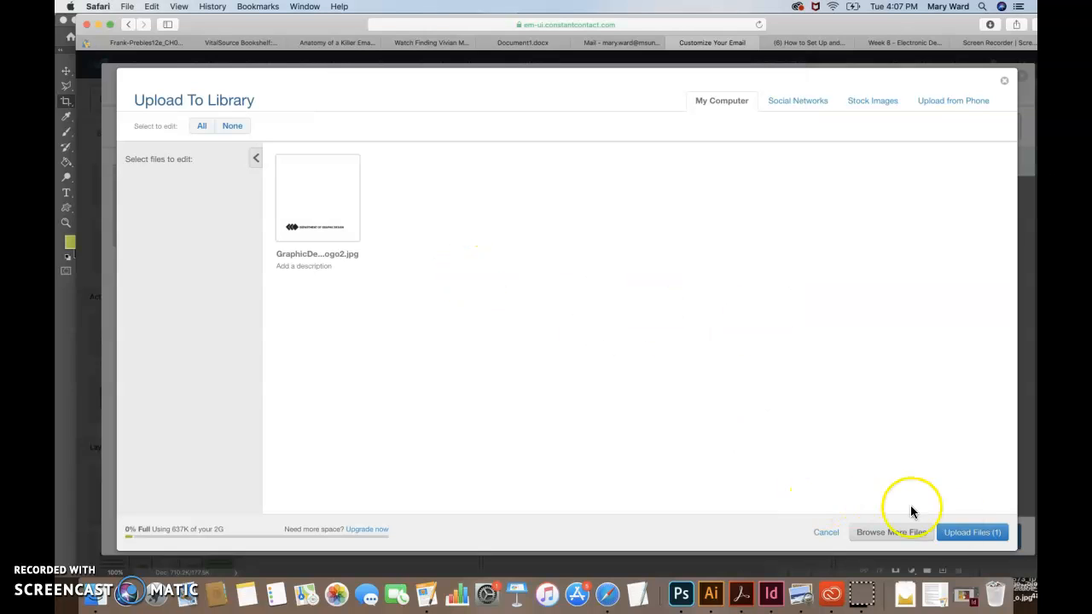
click(965, 533)
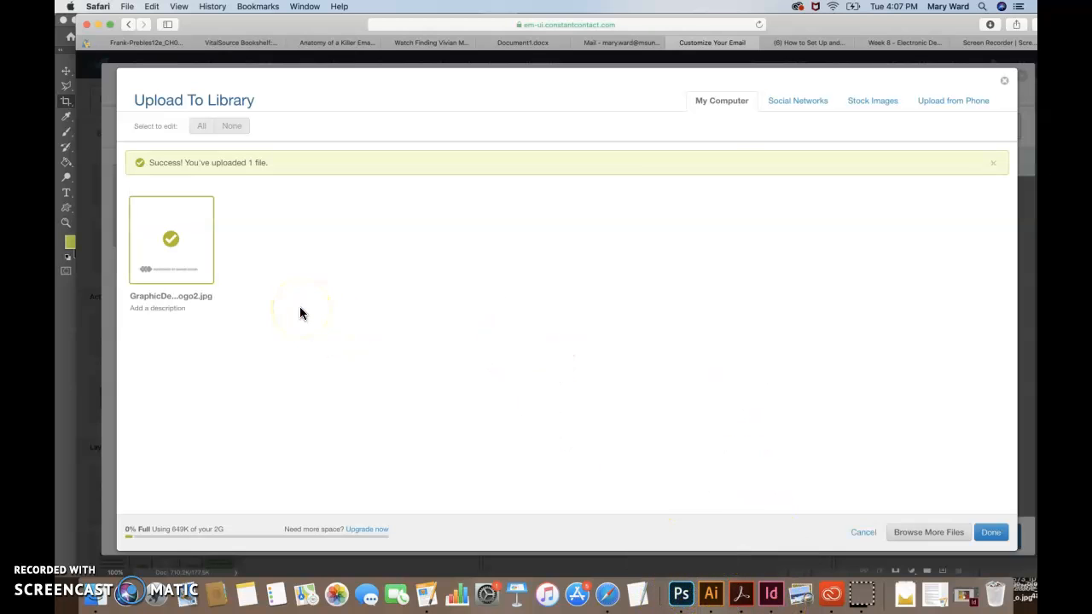
click(990, 532)
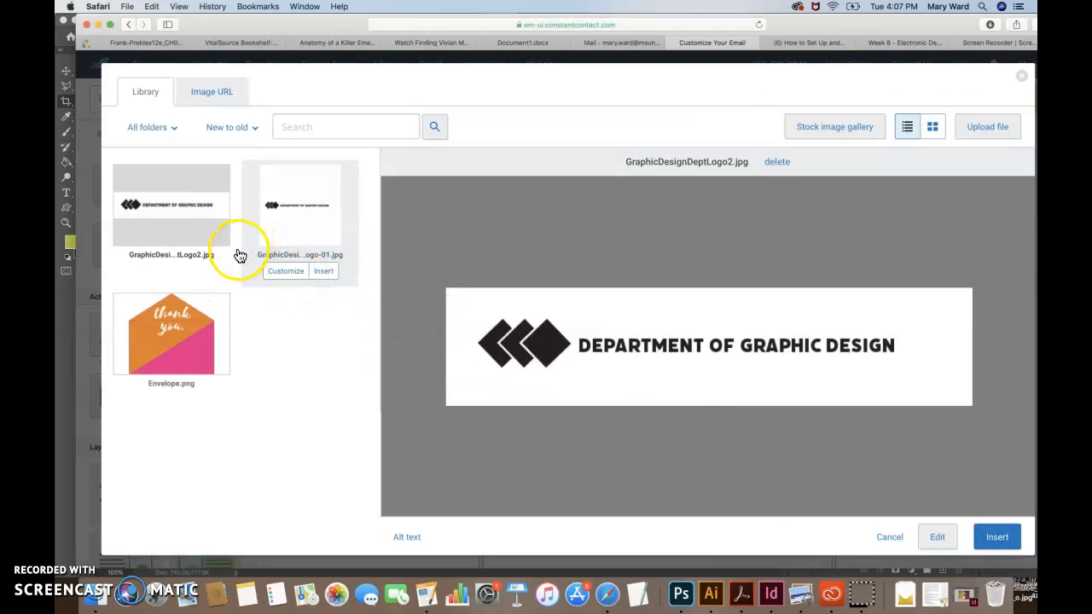
Insert GraphicDesignDeptLogo2.jpg as the email's header logo, shrink it to about two thirds of the banner width, and deselect it
click(997, 537)
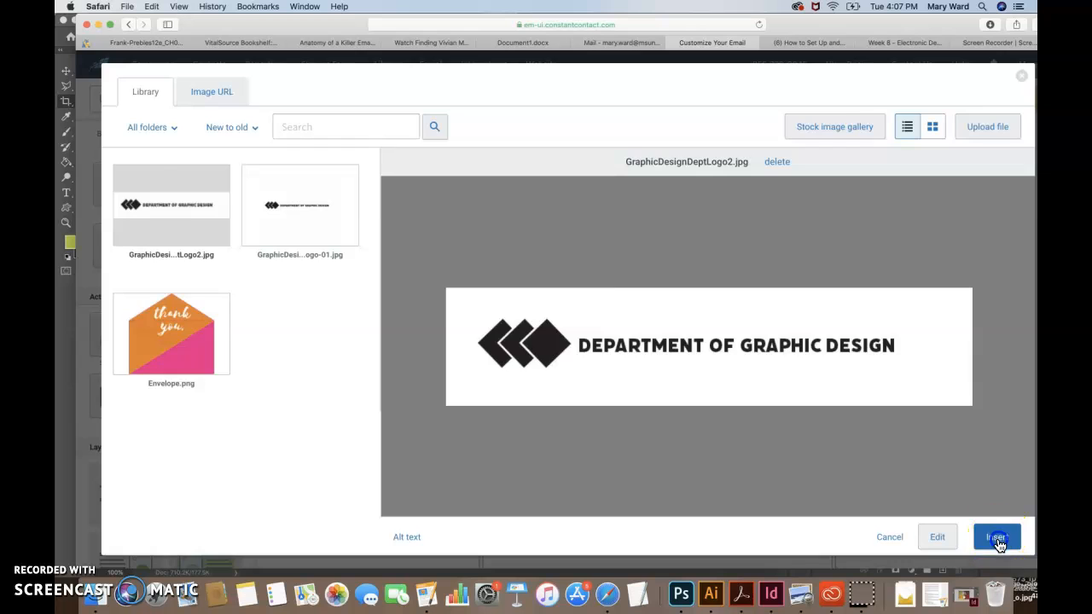
click(684, 159)
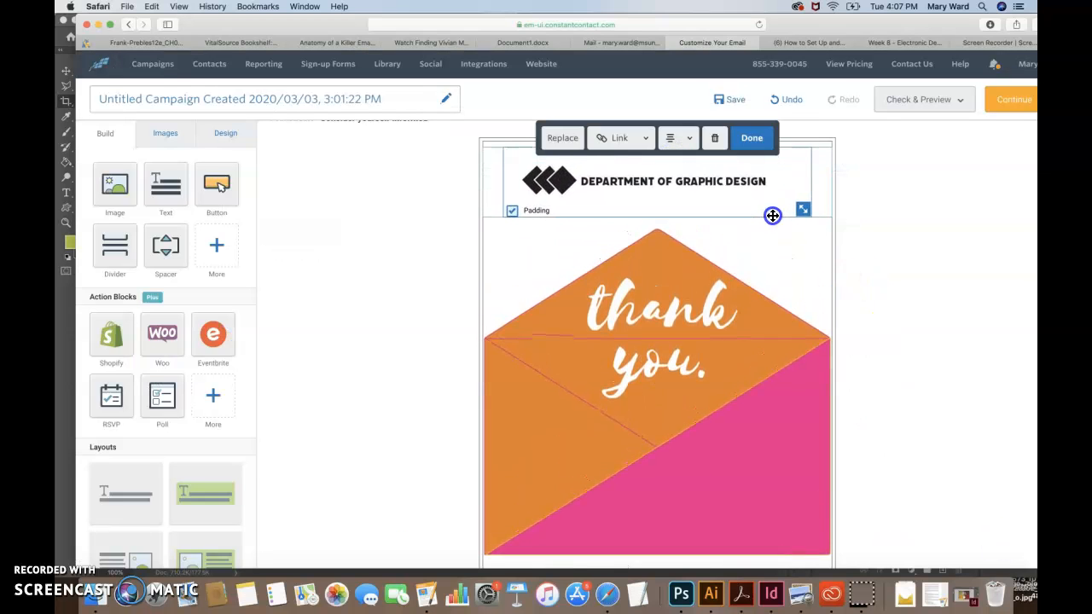
drag(769, 214, 763, 188)
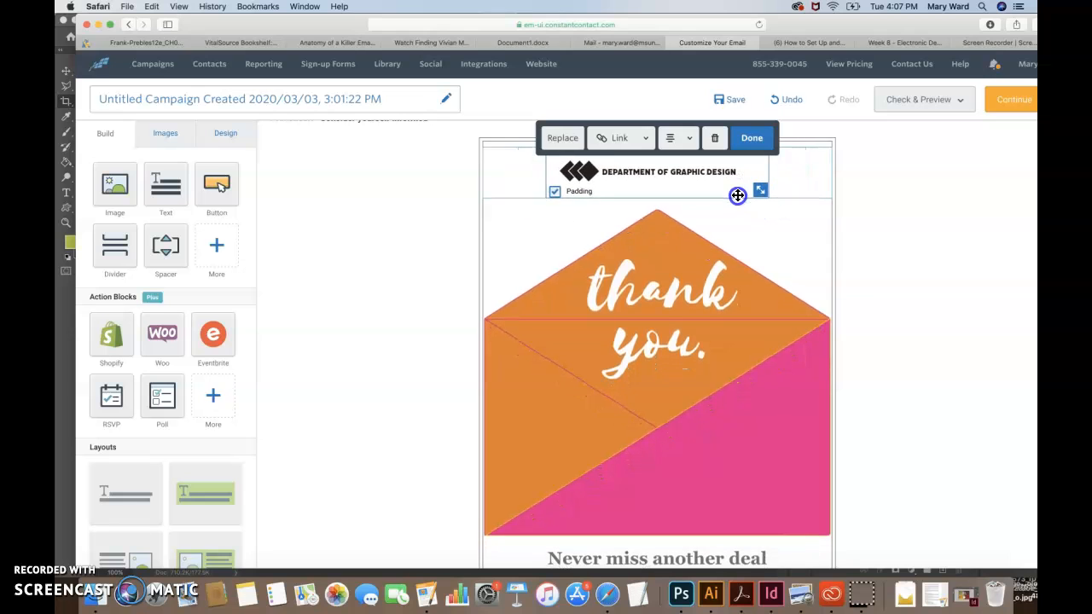
click(867, 261)
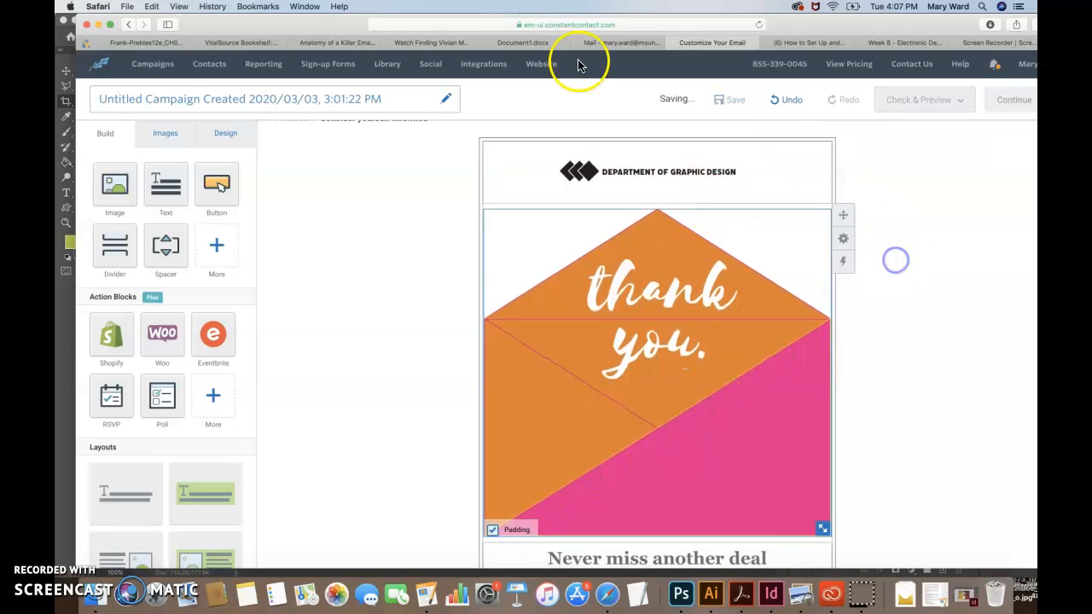
Check the kate spade reference email and insert the five-link bar layout between the header logo and the thank-you envelope
click(72, 22)
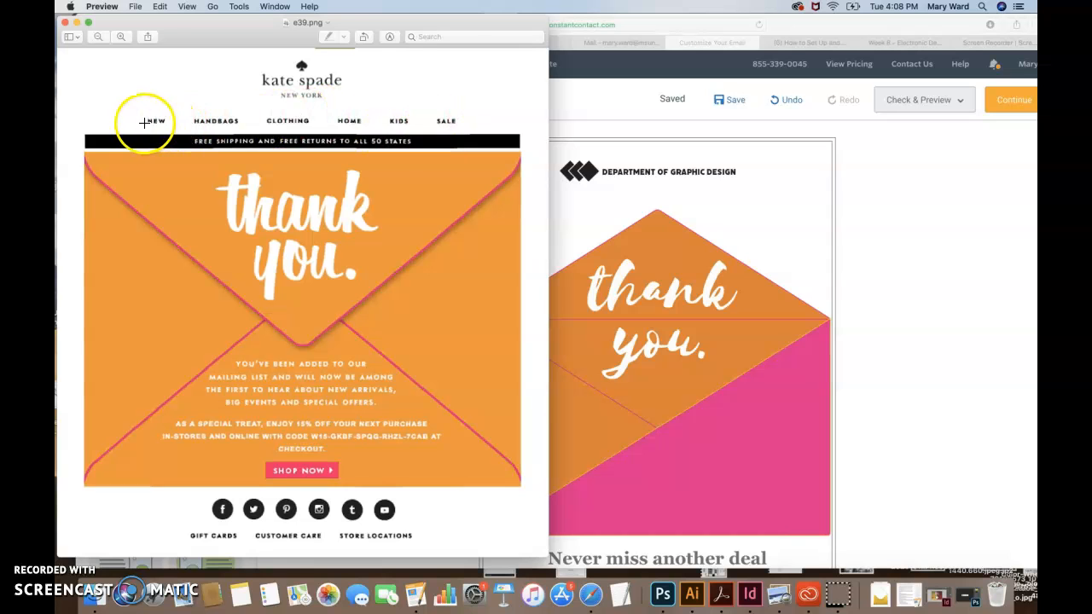
click(942, 261)
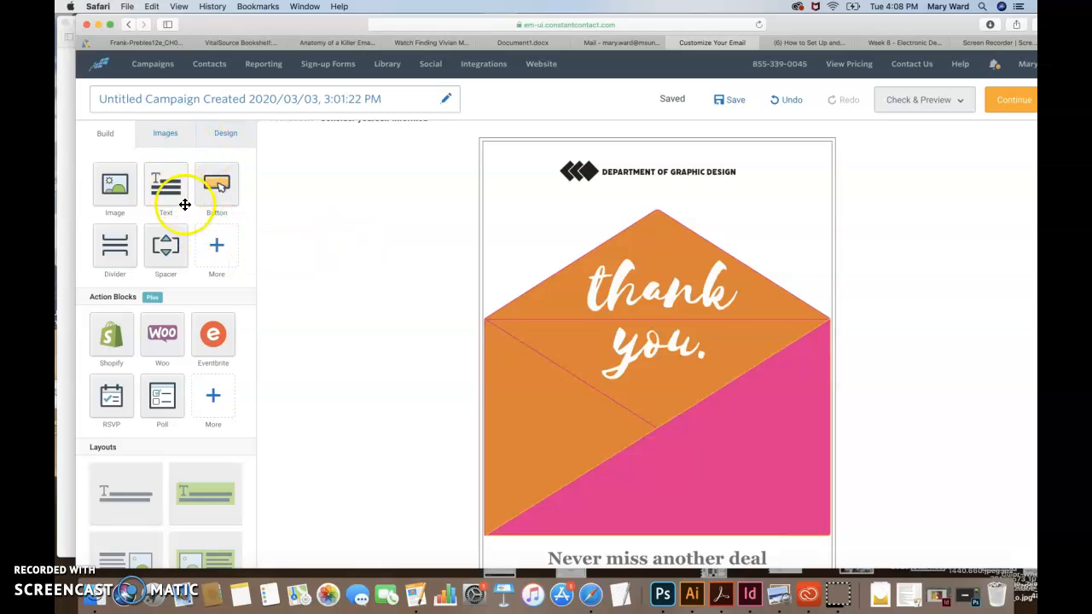
scroll(229, 259, down, 1)
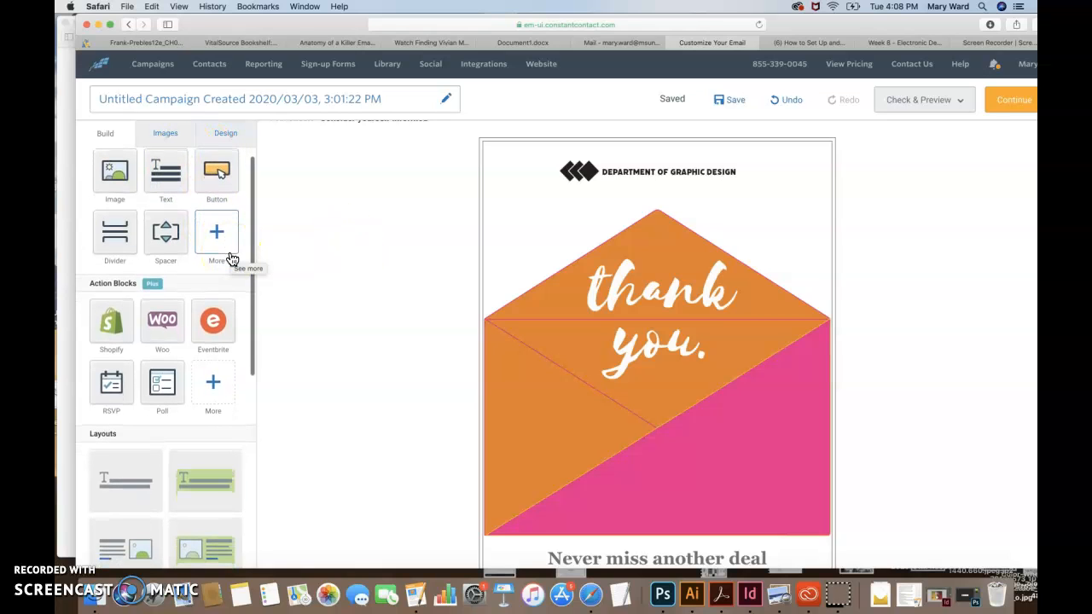
click(67, 112)
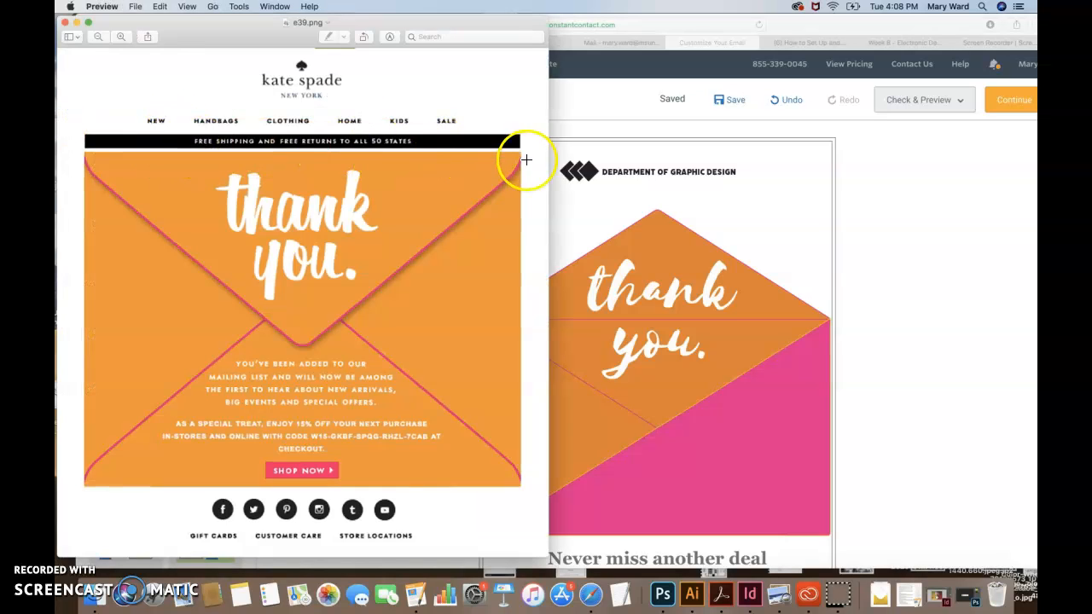
click(870, 304)
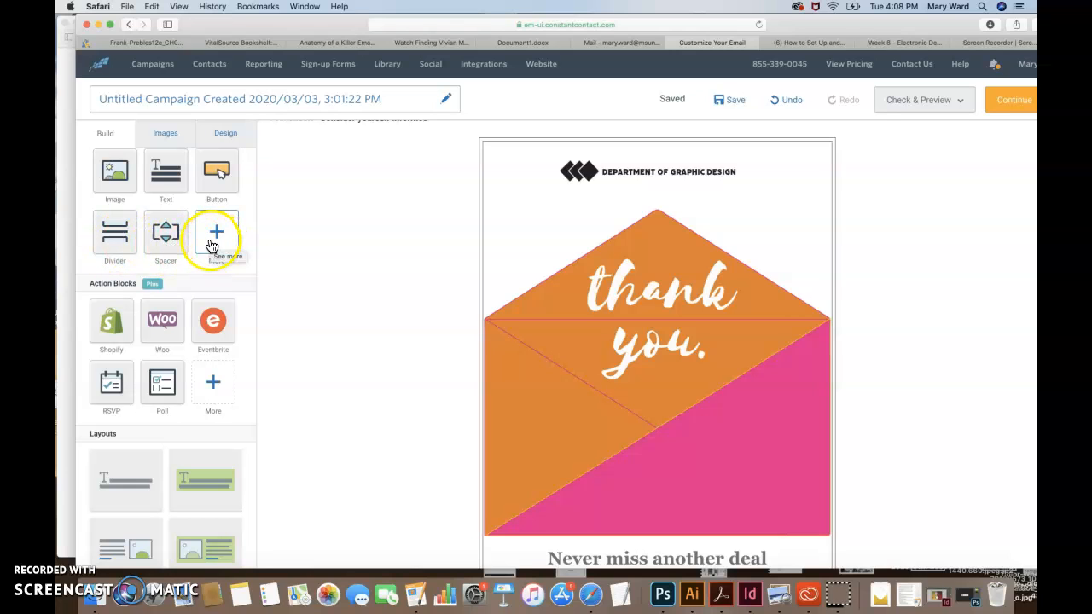
scroll(222, 380, down, 2)
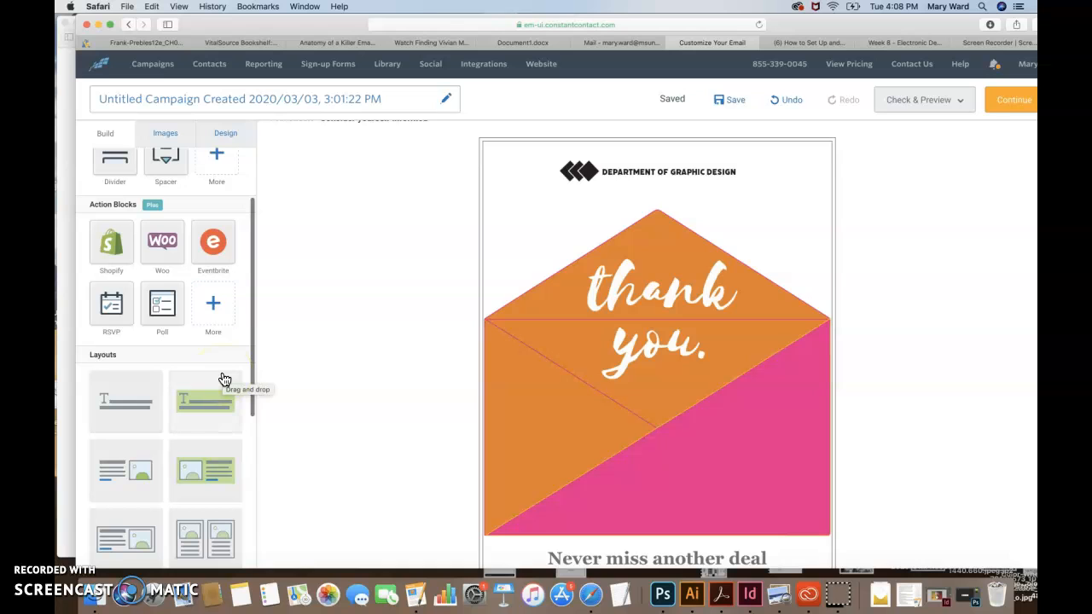
scroll(224, 380, down, 3)
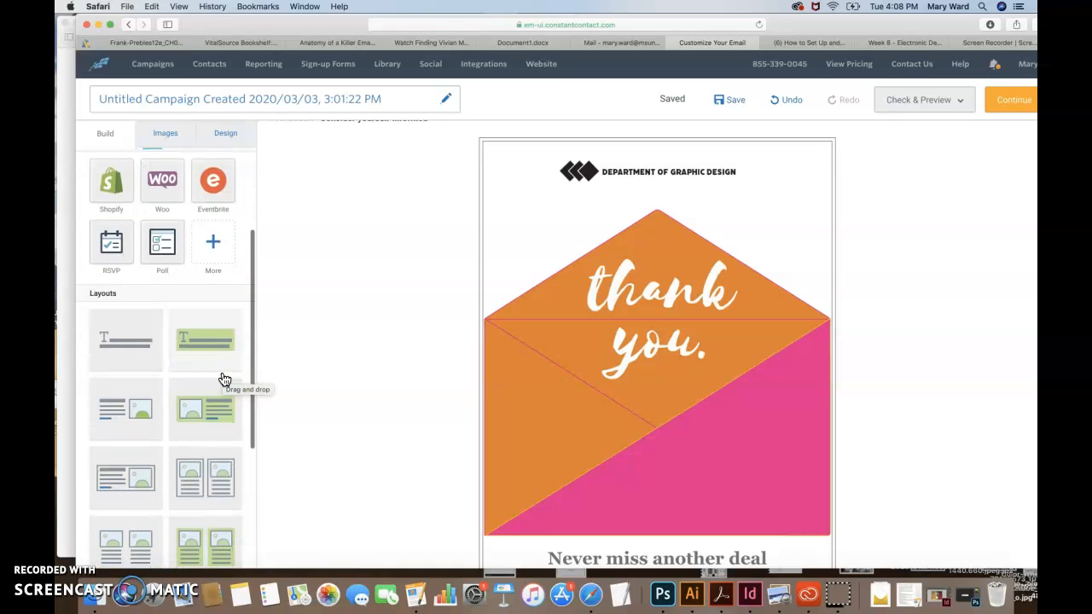
scroll(225, 379, down, 5)
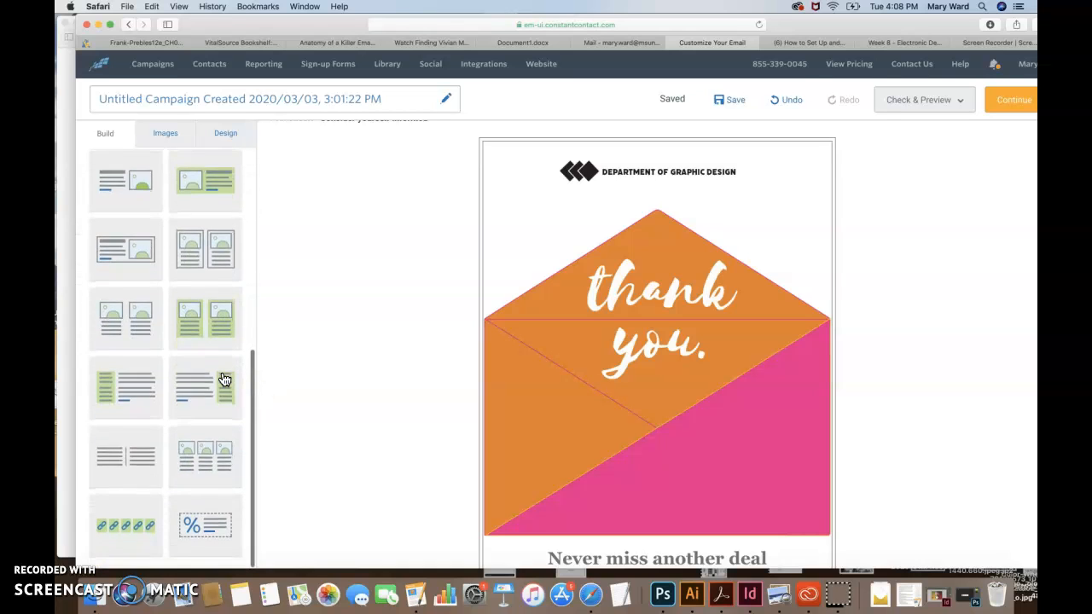
click(132, 529)
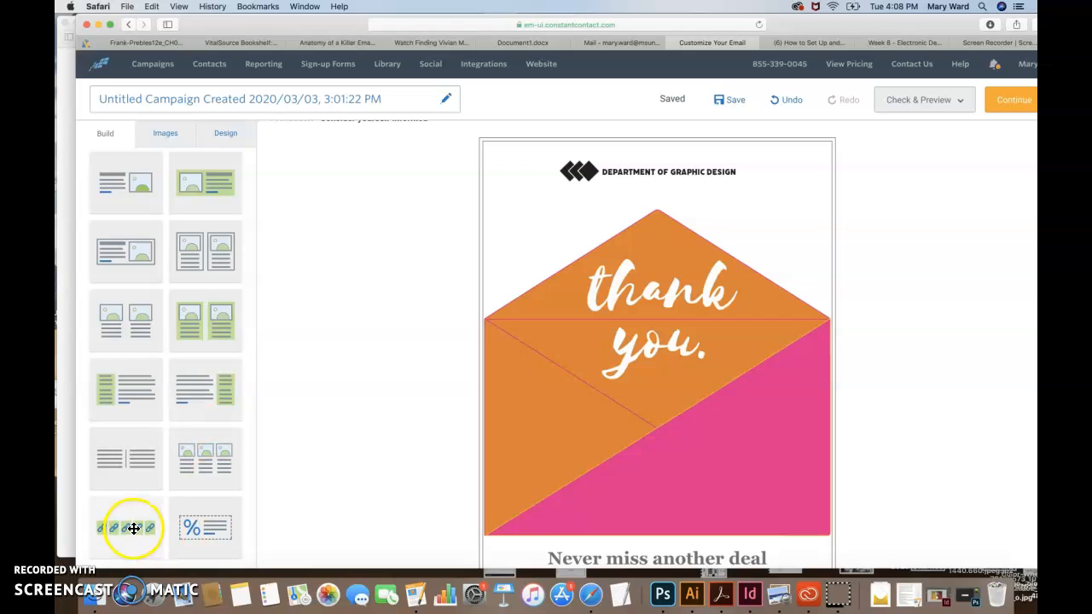
drag(135, 525, 541, 221)
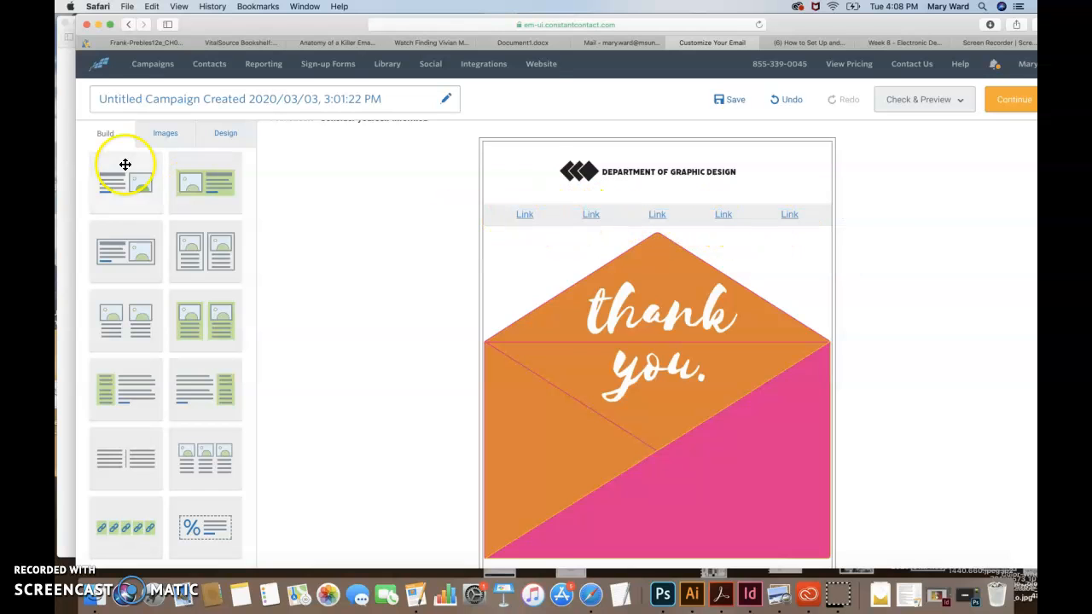
click(64, 165)
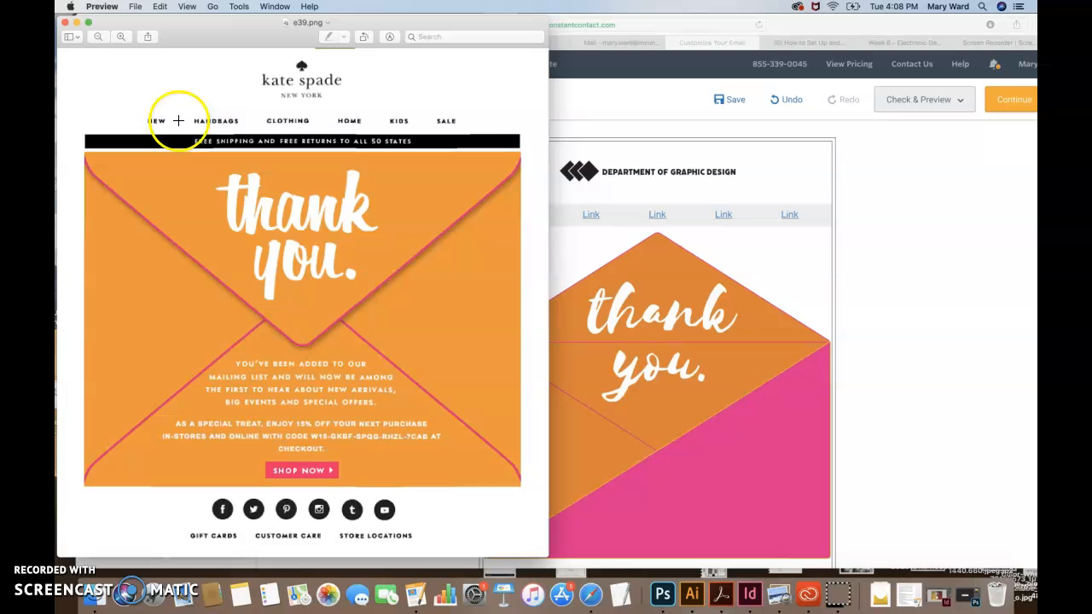
click(615, 219)
click(526, 217)
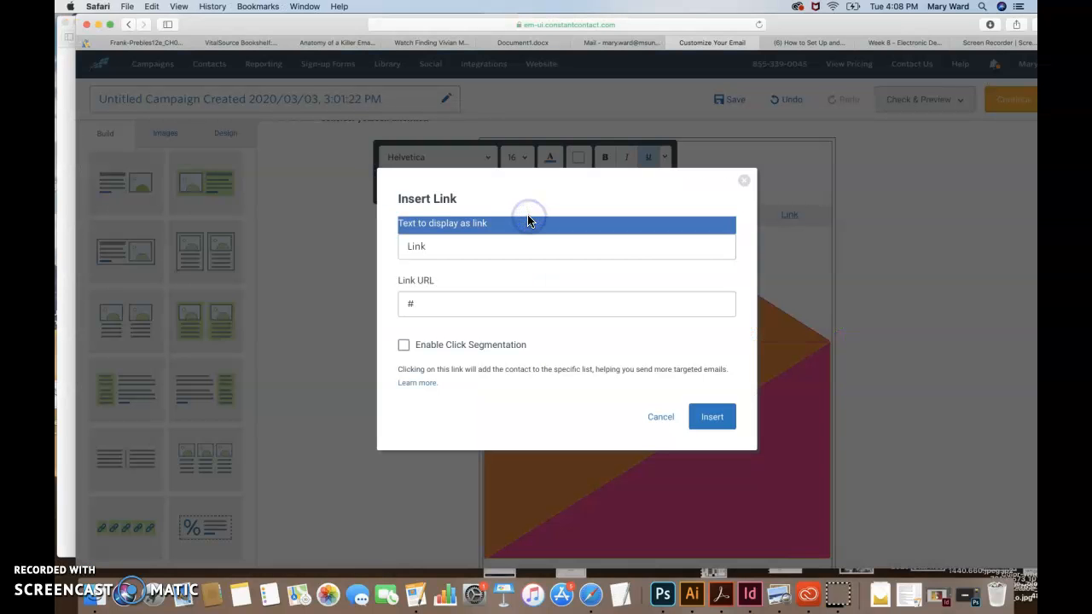
click(455, 247)
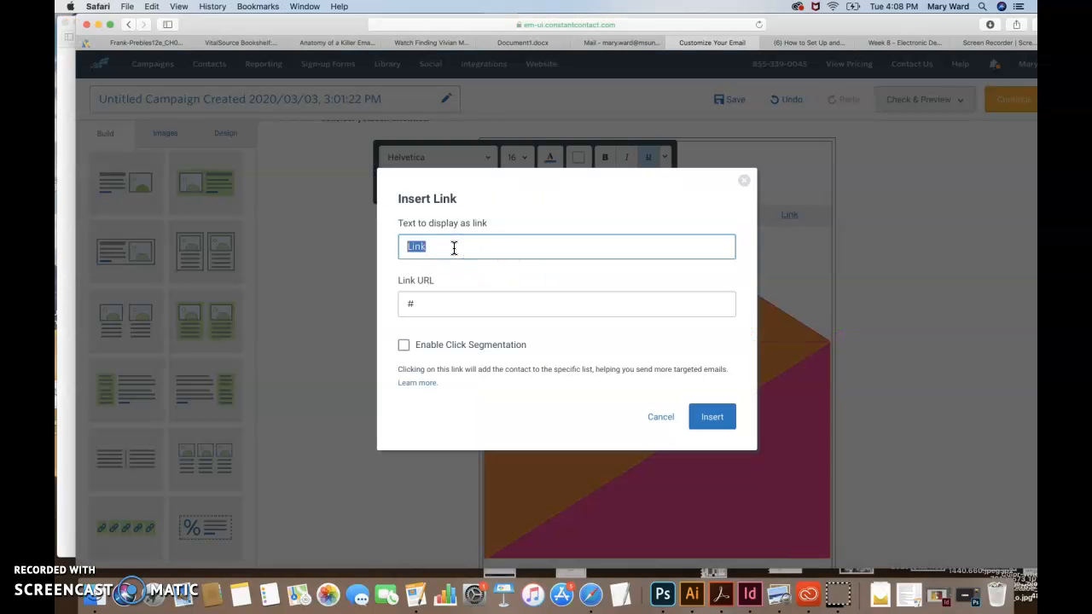
click(454, 304)
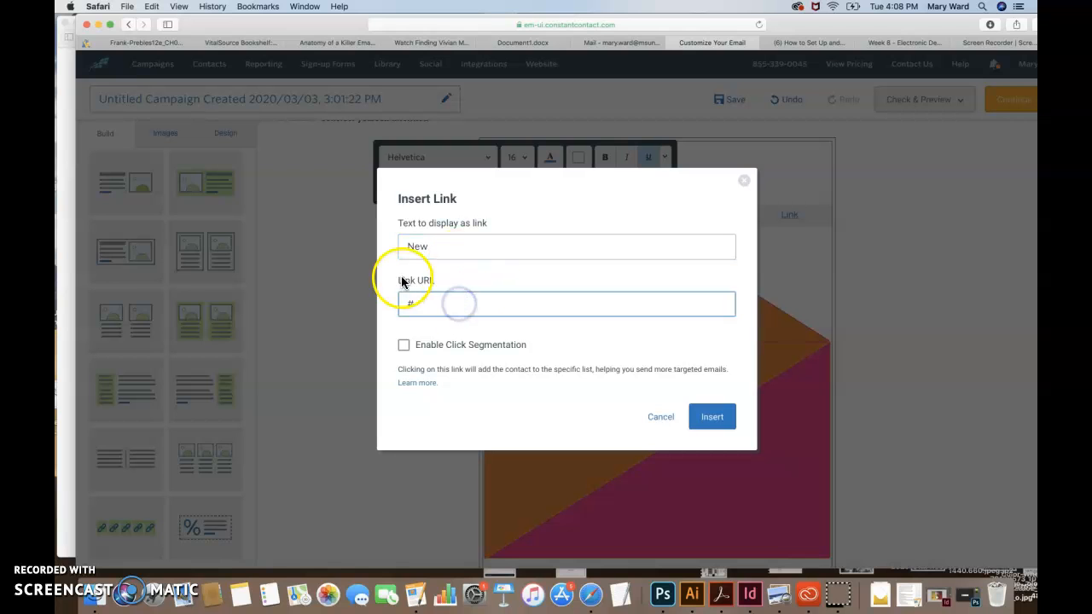
click(998, 311)
Search the web for kate spade in a new browser tab and open the official site
drag(896, 31, 822, 30)
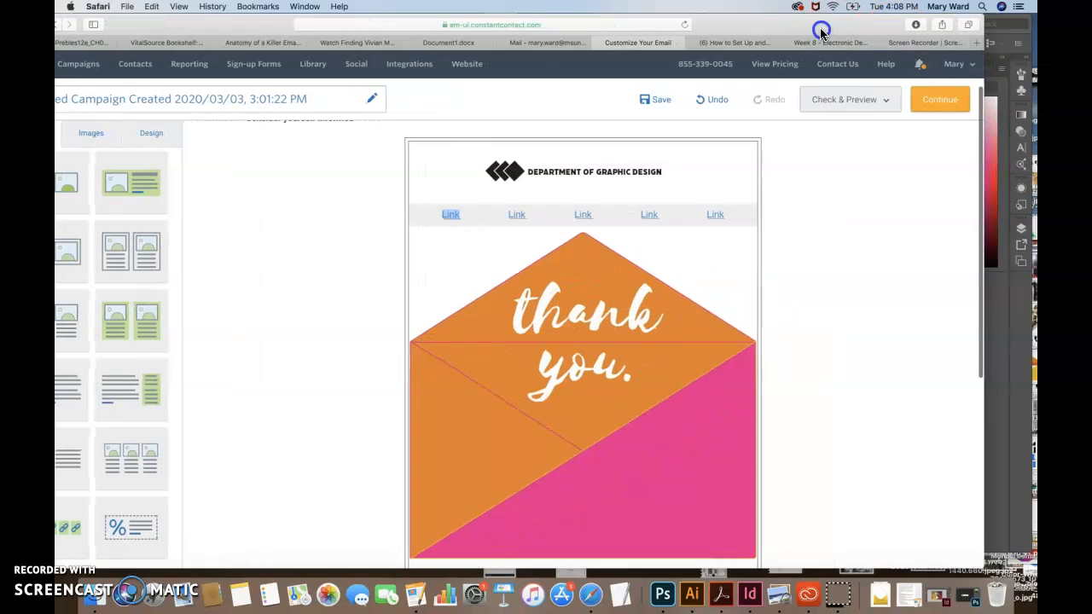
click(980, 43)
text(kate spade)
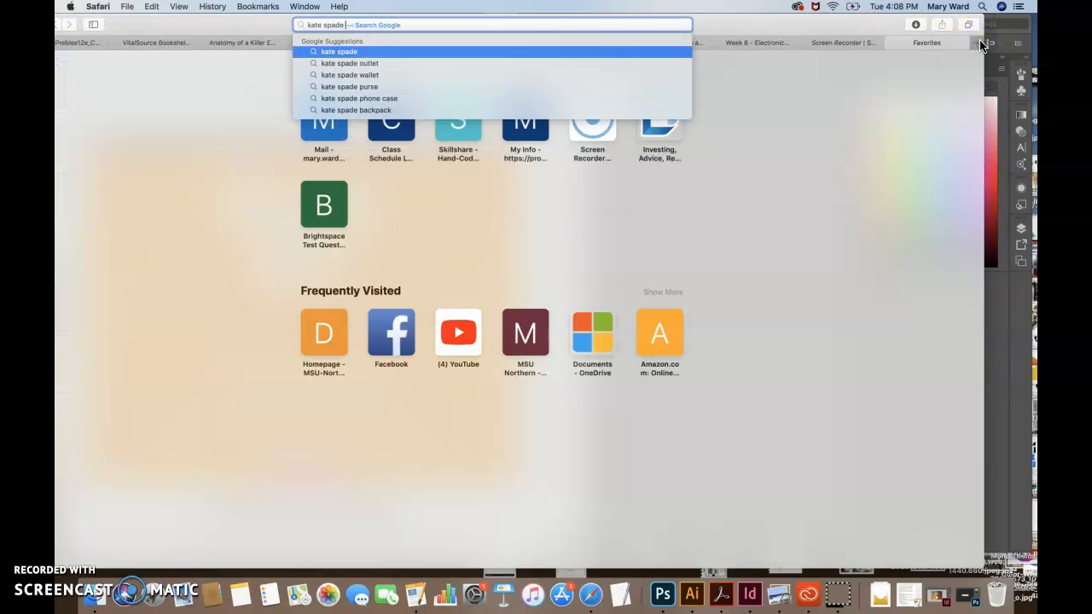
key(Return)
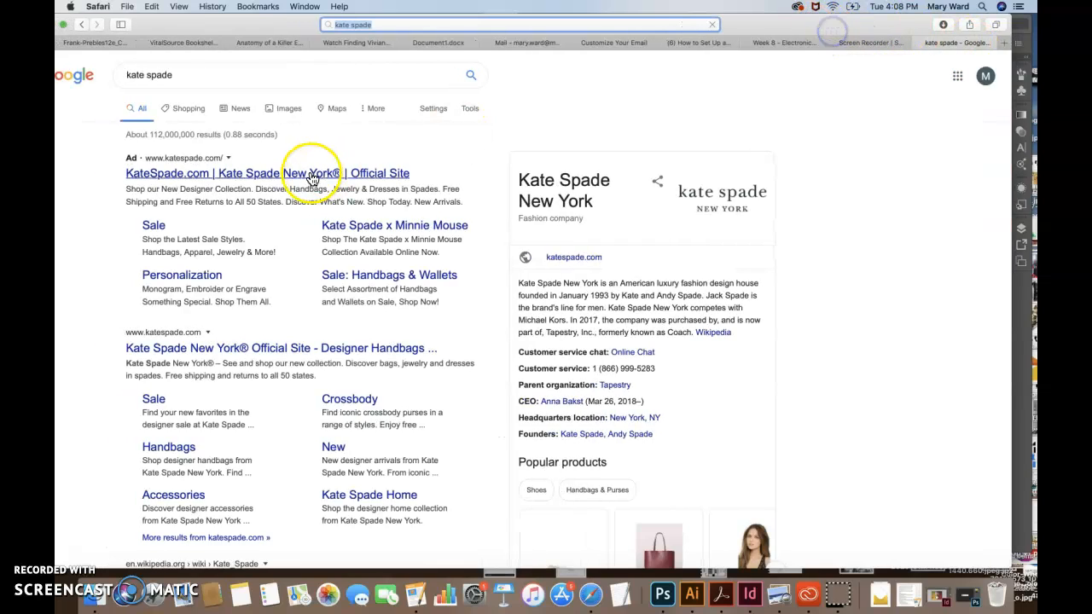
click(192, 175)
Open the kate spade site's New page and copy its web address
drag(213, 29, 259, 22)
mouse_move(323, 149)
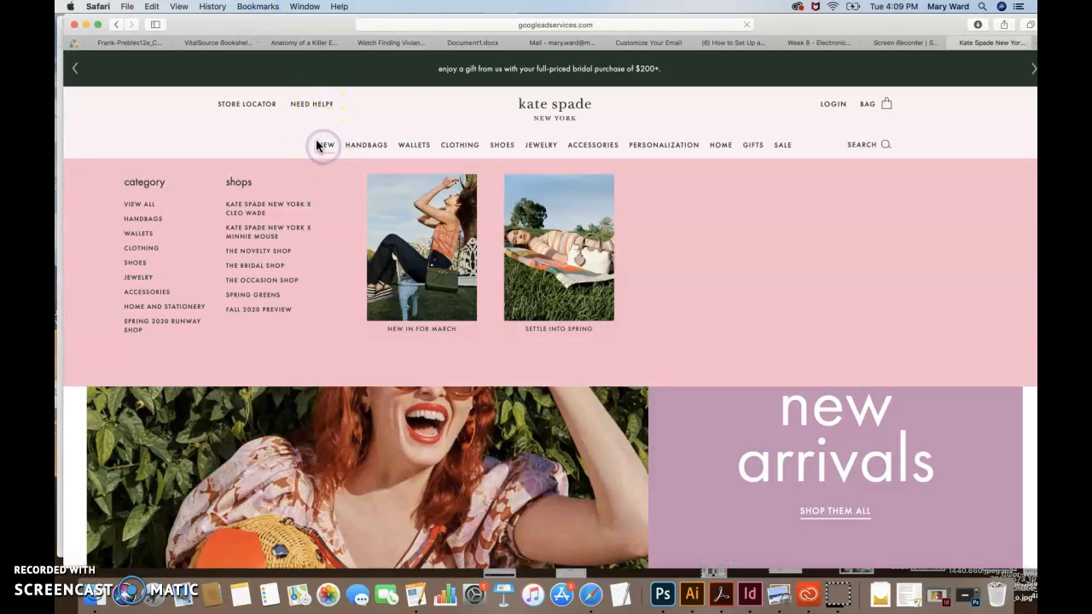
click(329, 152)
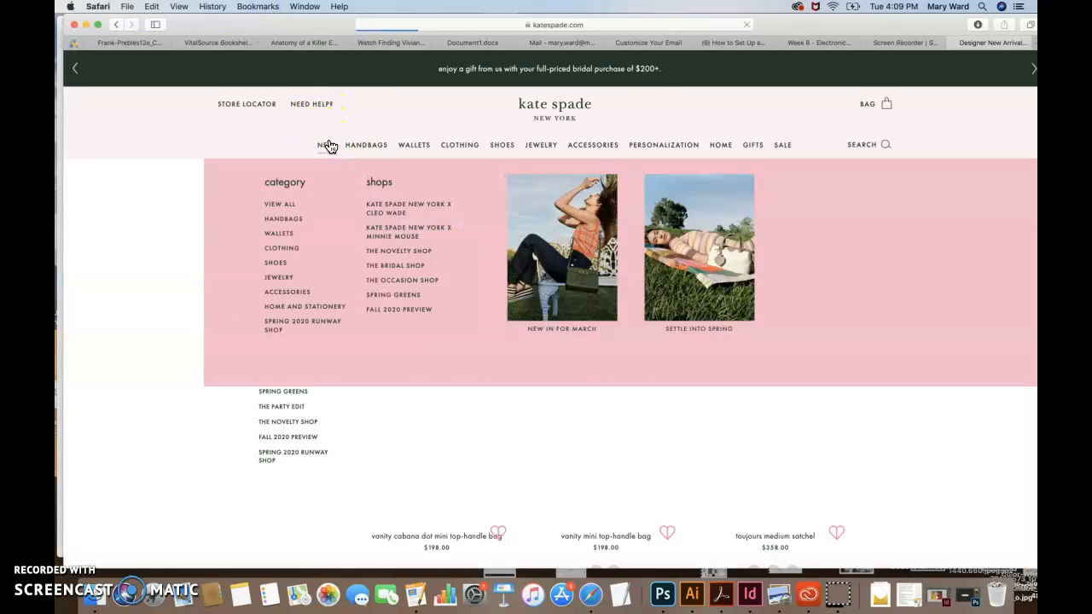
click(608, 26)
key(super+c)
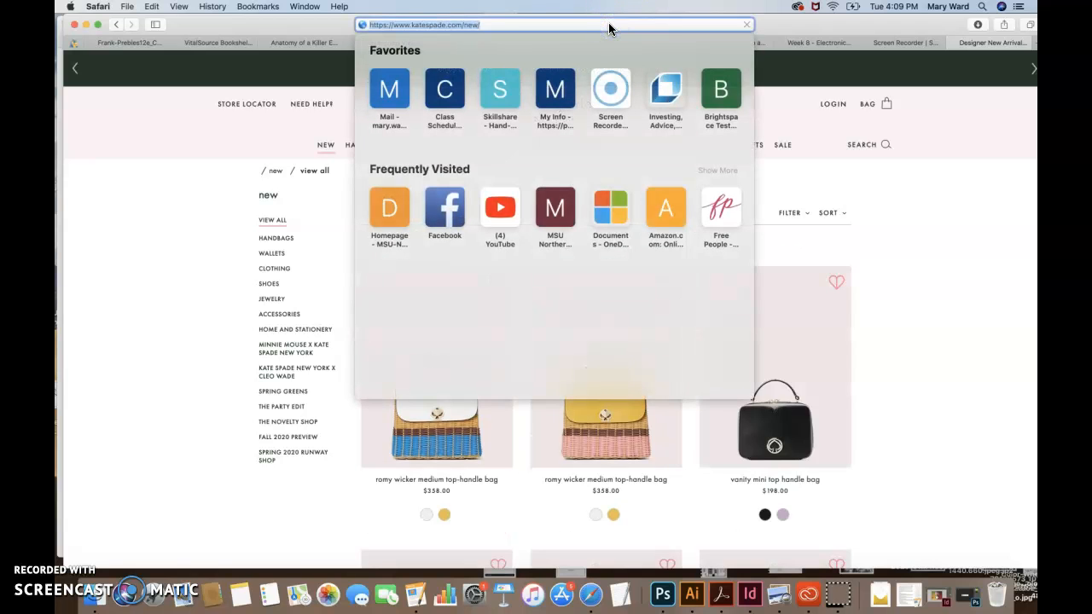
click(897, 43)
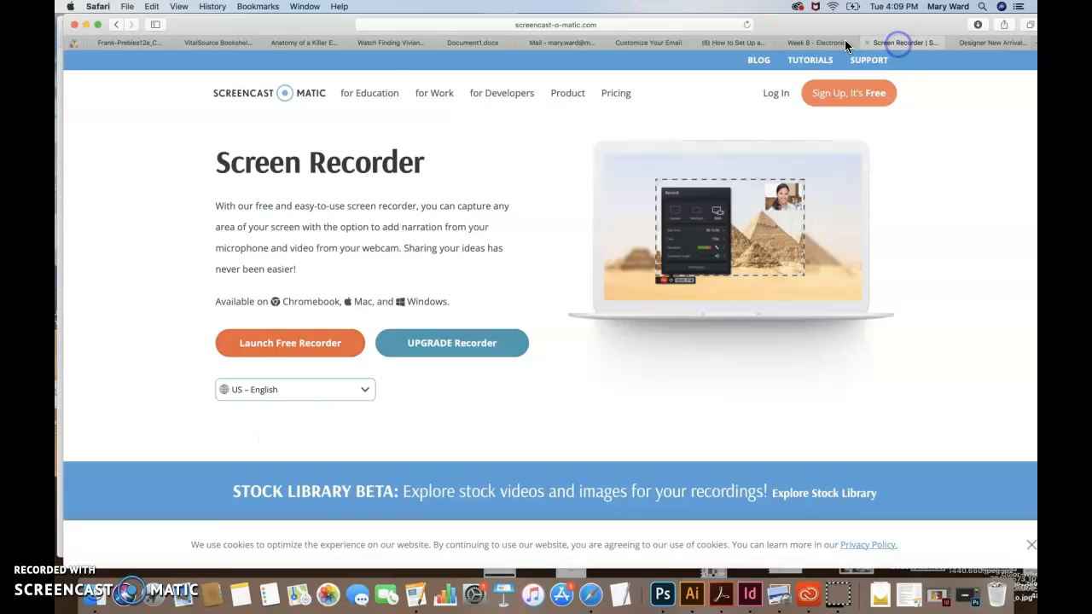
click(815, 42)
click(723, 44)
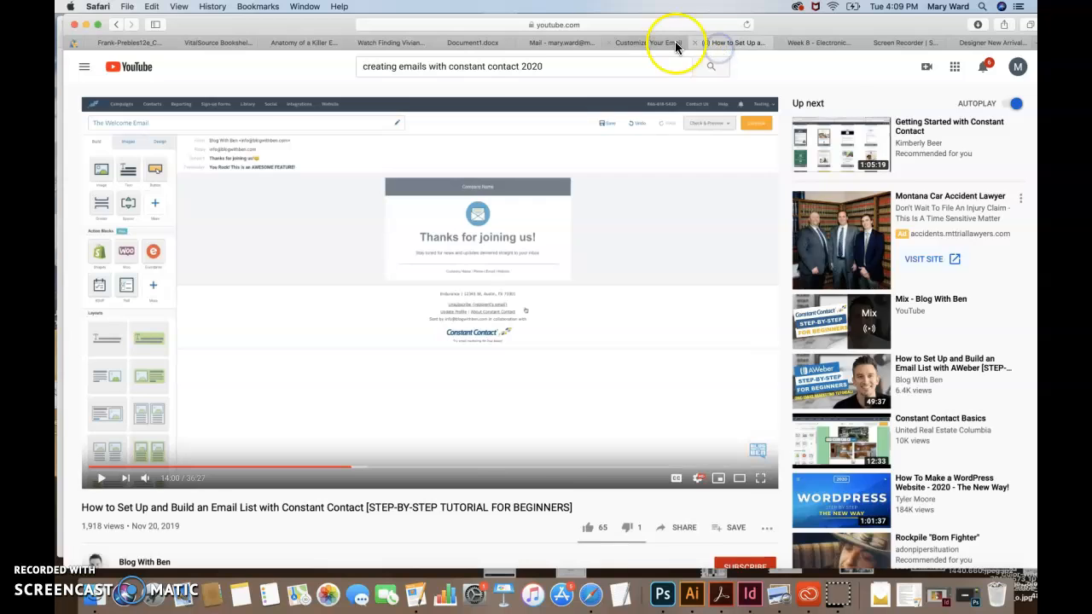
click(655, 44)
click(520, 215)
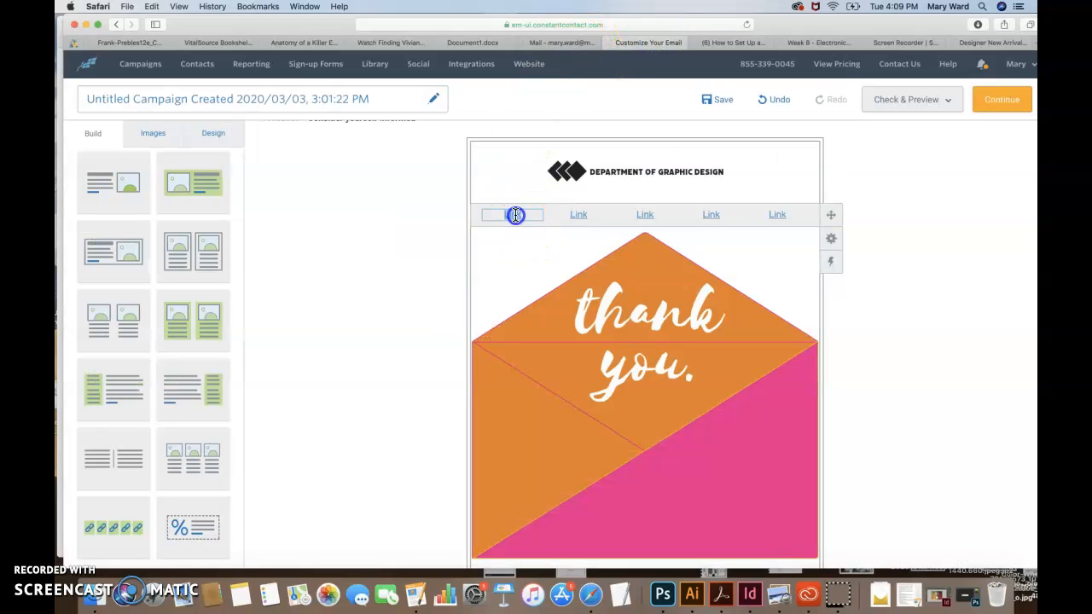
click(515, 215)
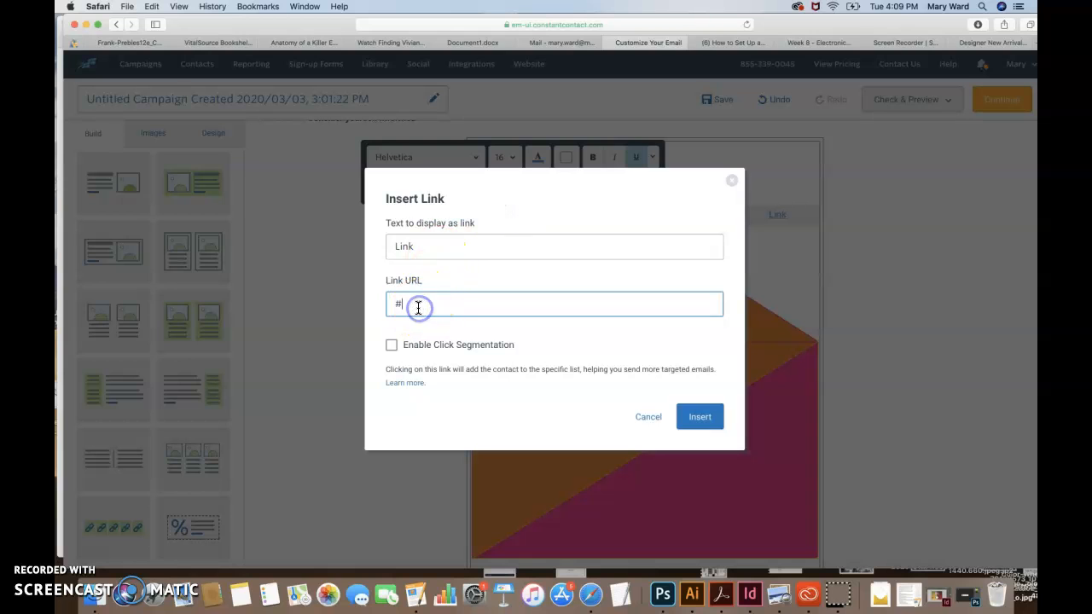
key(super+v)
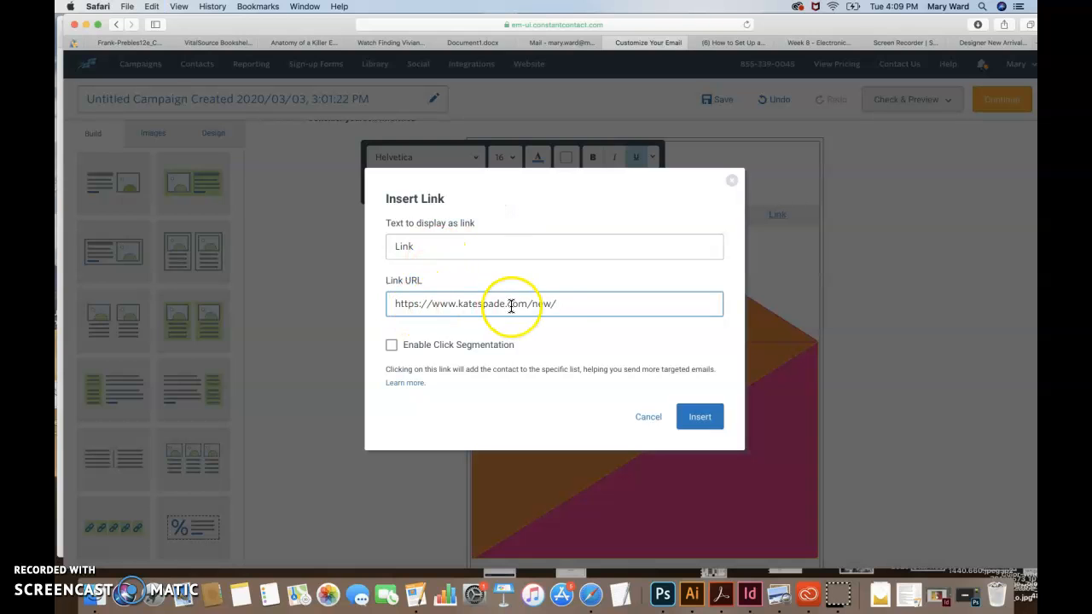
drag(439, 249, 375, 249)
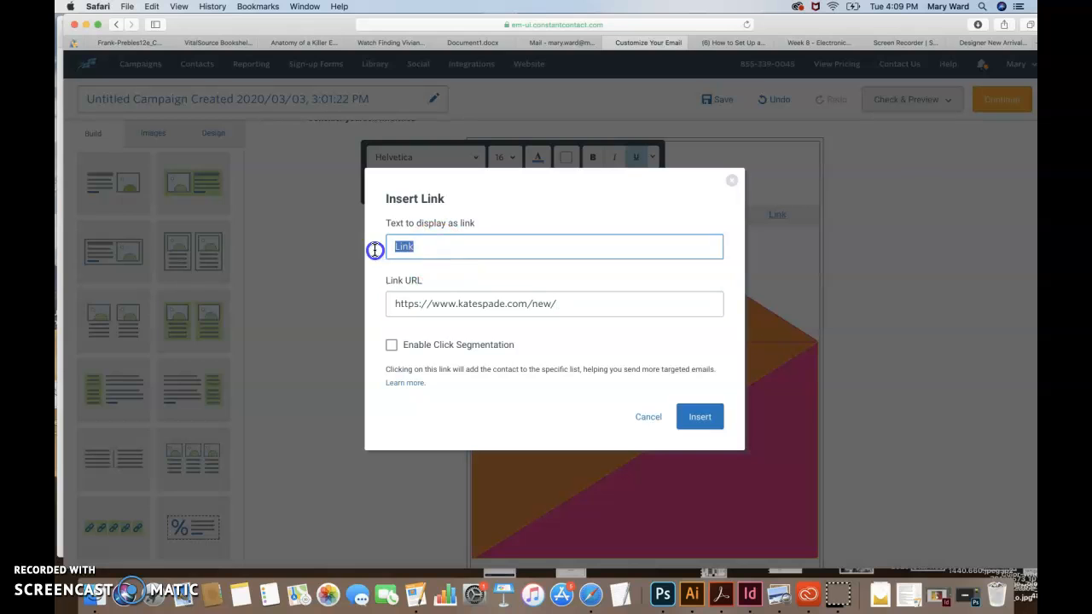
Try enabling click segmentation for the New link, view the available contact lists, and turn segmentation off again
click(390, 346)
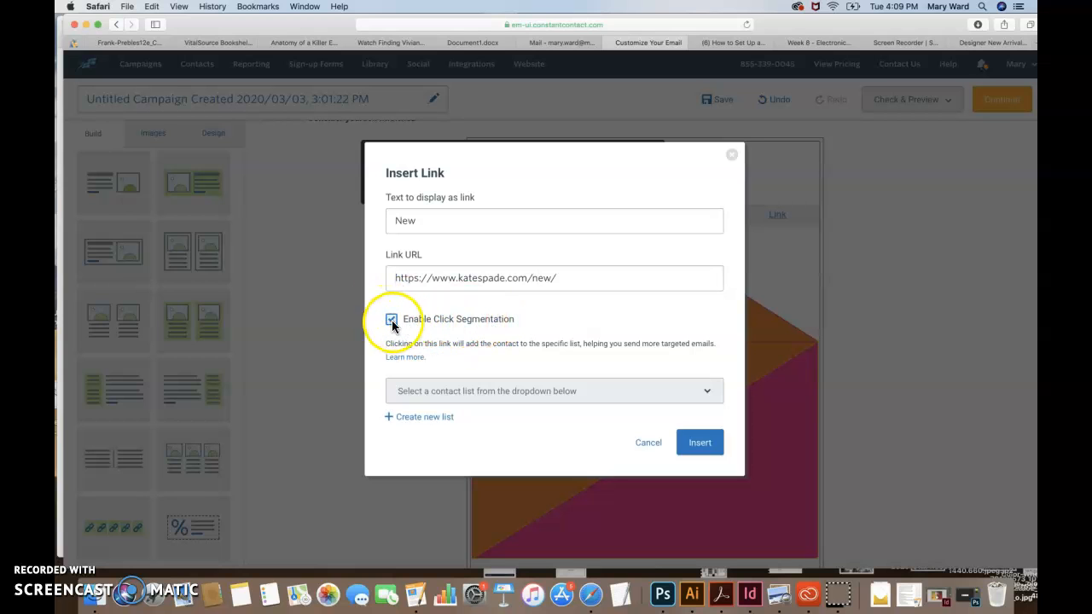
click(501, 391)
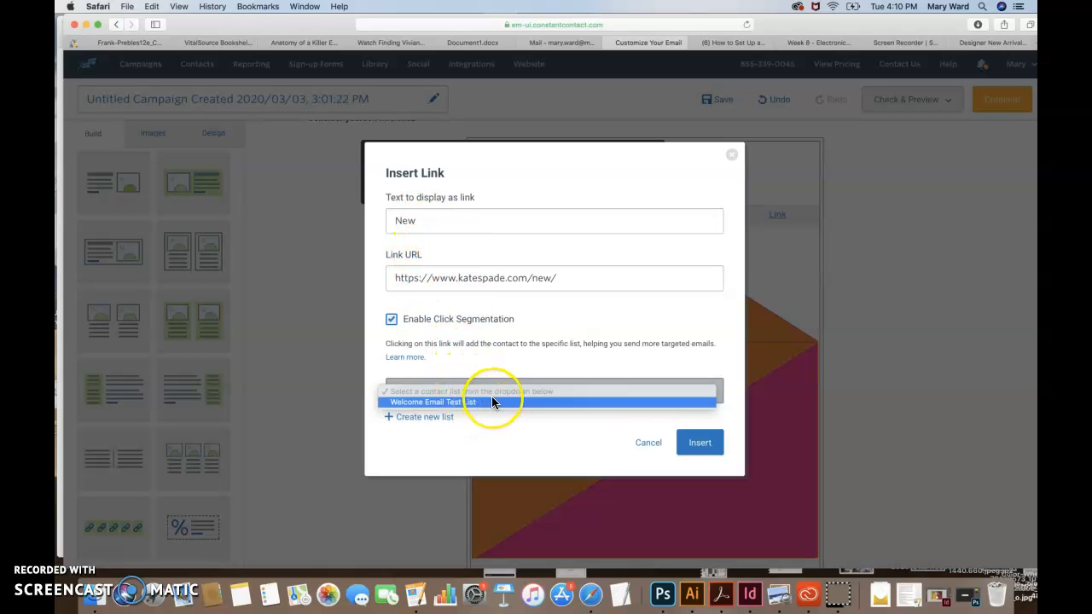
click(480, 373)
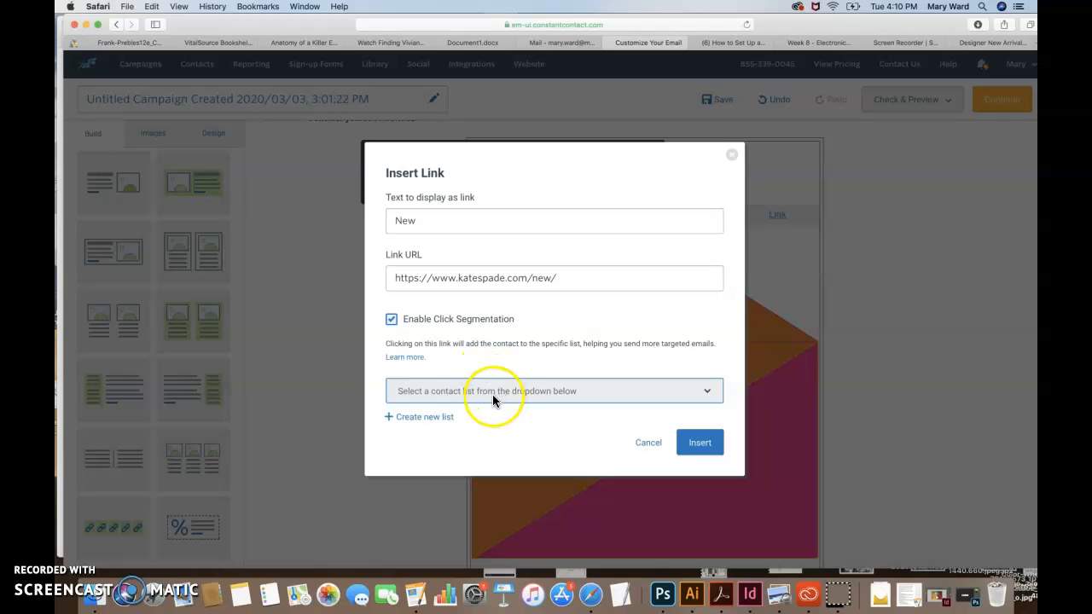
click(468, 390)
click(391, 319)
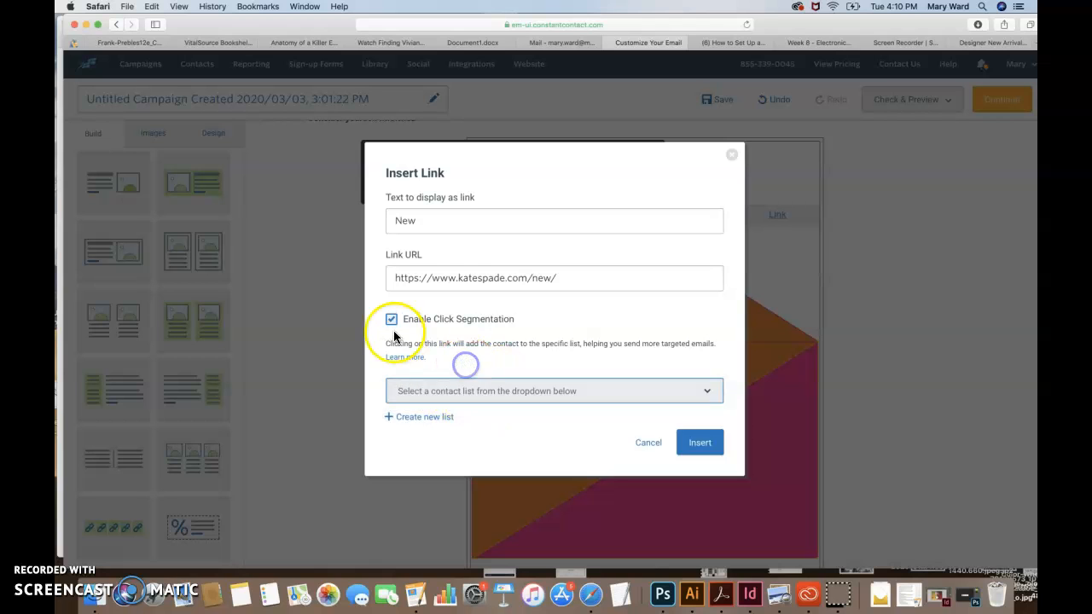
click(391, 319)
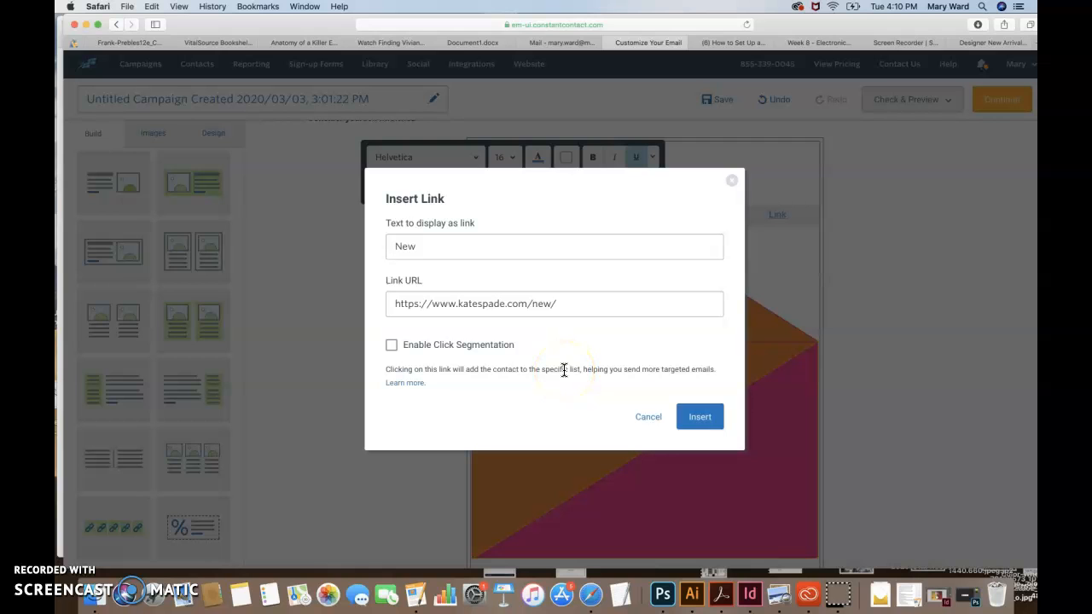
Insert the New link into the navigation bar and colour its text black
click(709, 426)
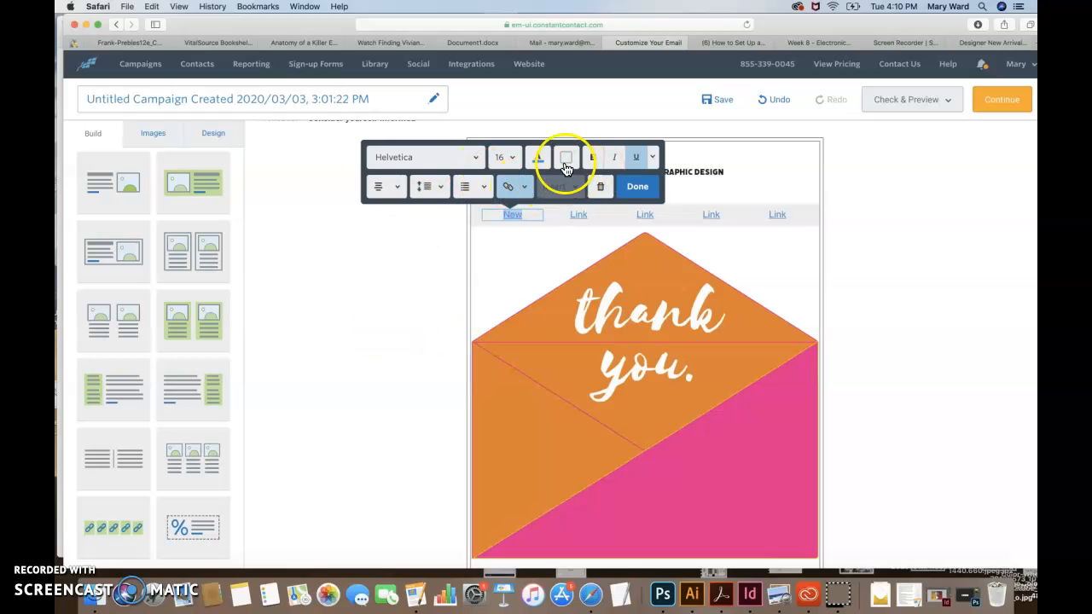
click(538, 159)
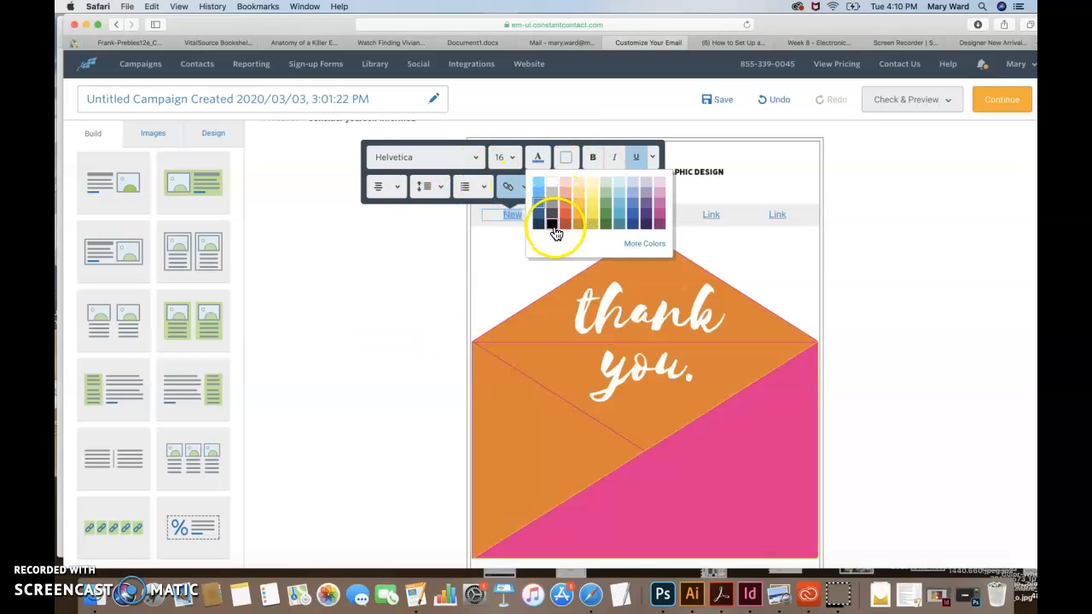
click(552, 224)
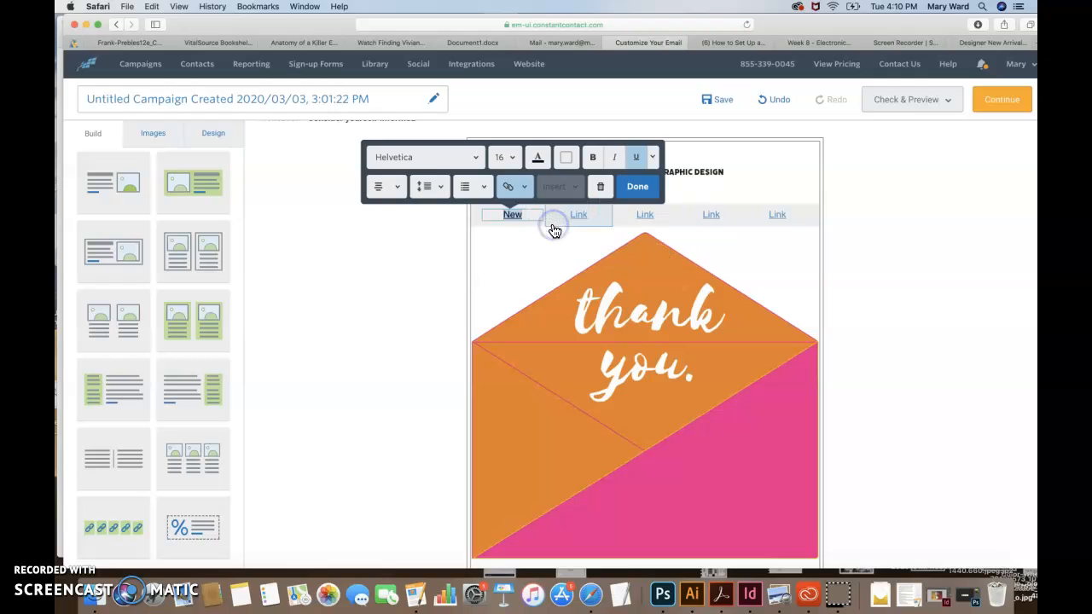
click(538, 159)
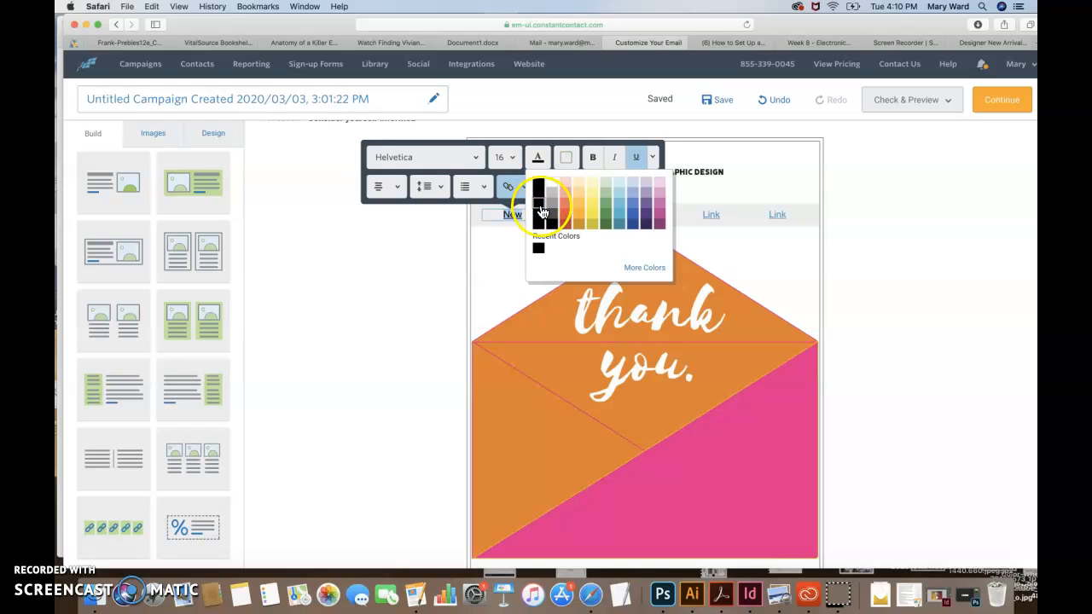
click(539, 159)
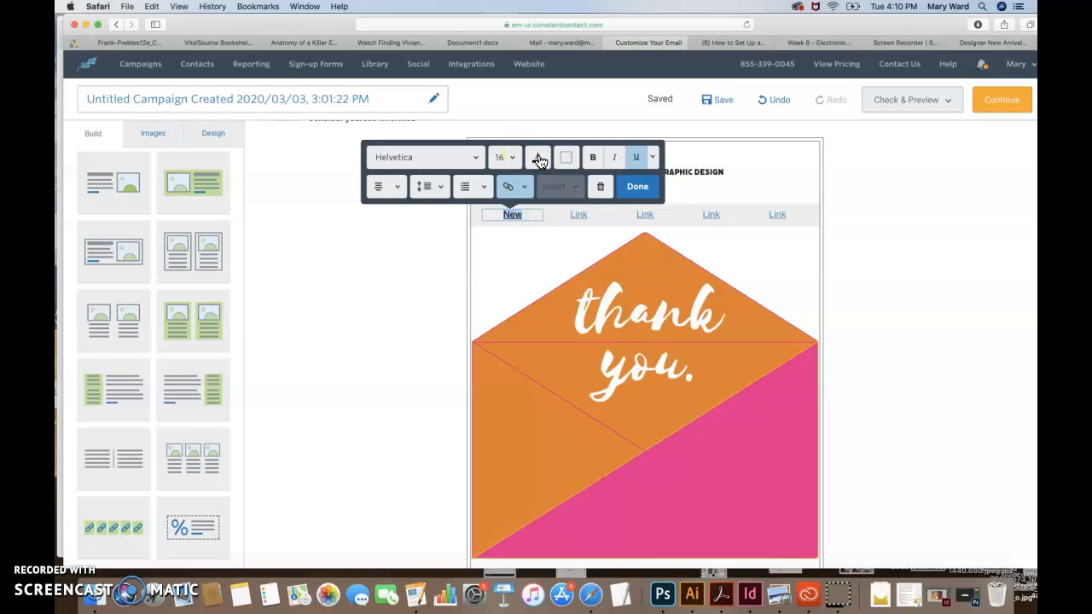
Keep the New link's Helvetica font, remove its underline and make it bold
click(475, 159)
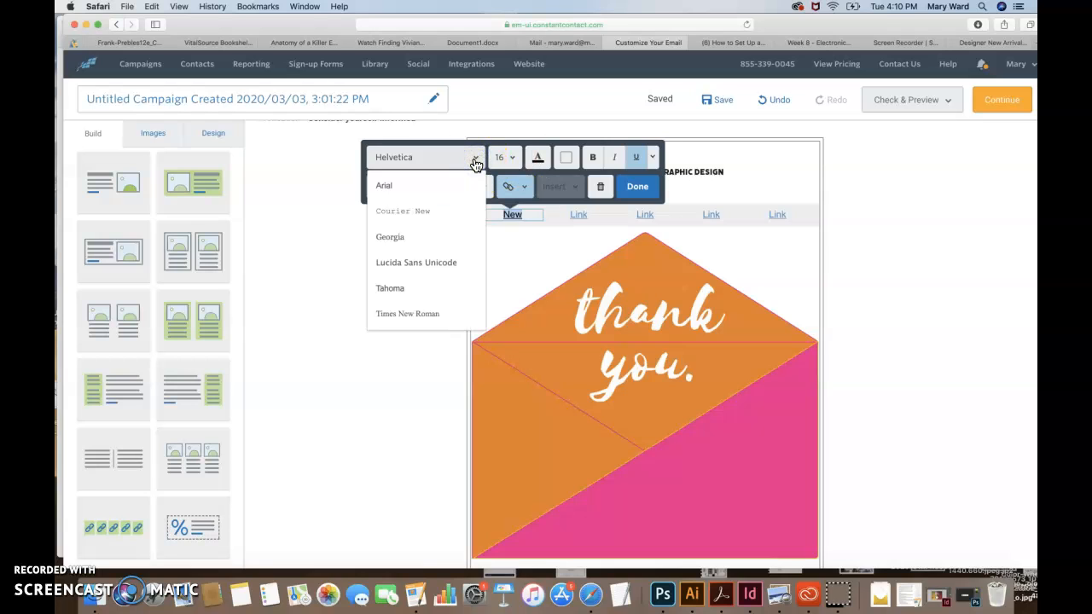
click(475, 159)
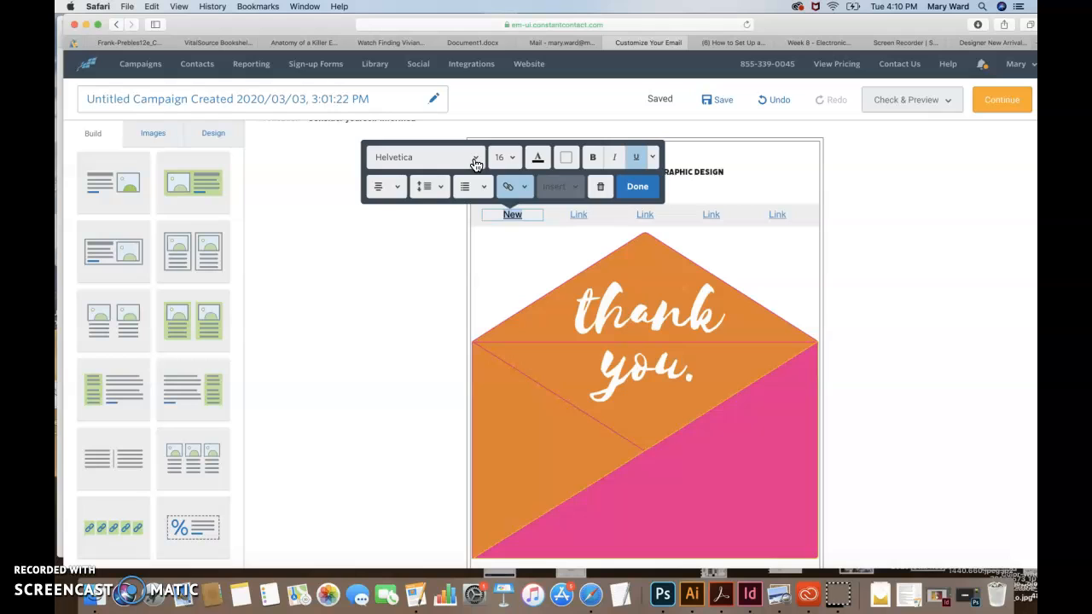
click(636, 160)
click(636, 160)
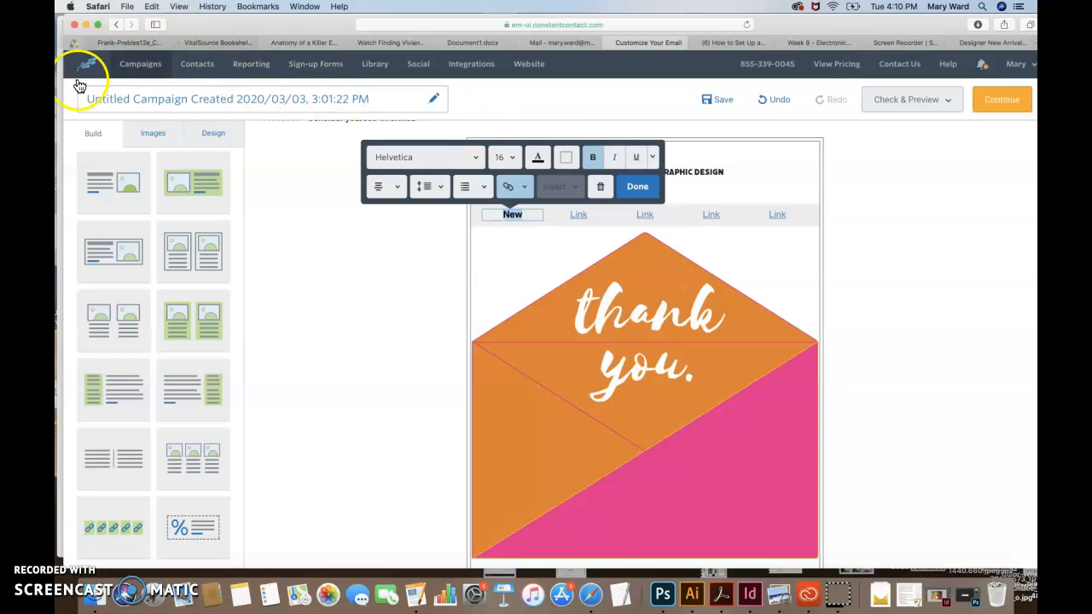
Check the navigation styling in the kate spade reference image, then retype the New link's text in capitals as NEW
click(59, 126)
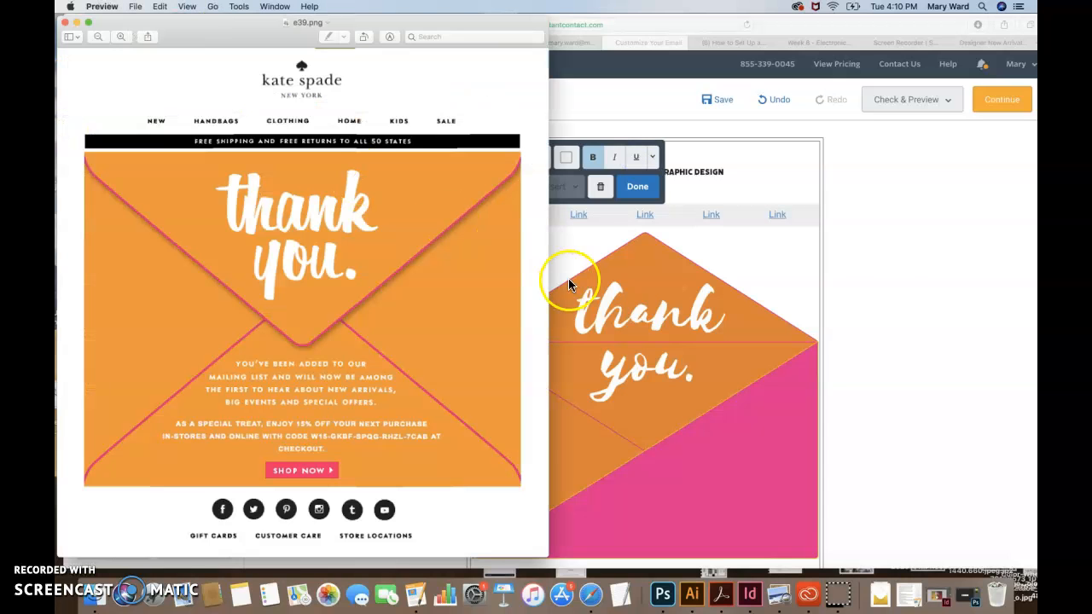
click(905, 303)
click(529, 215)
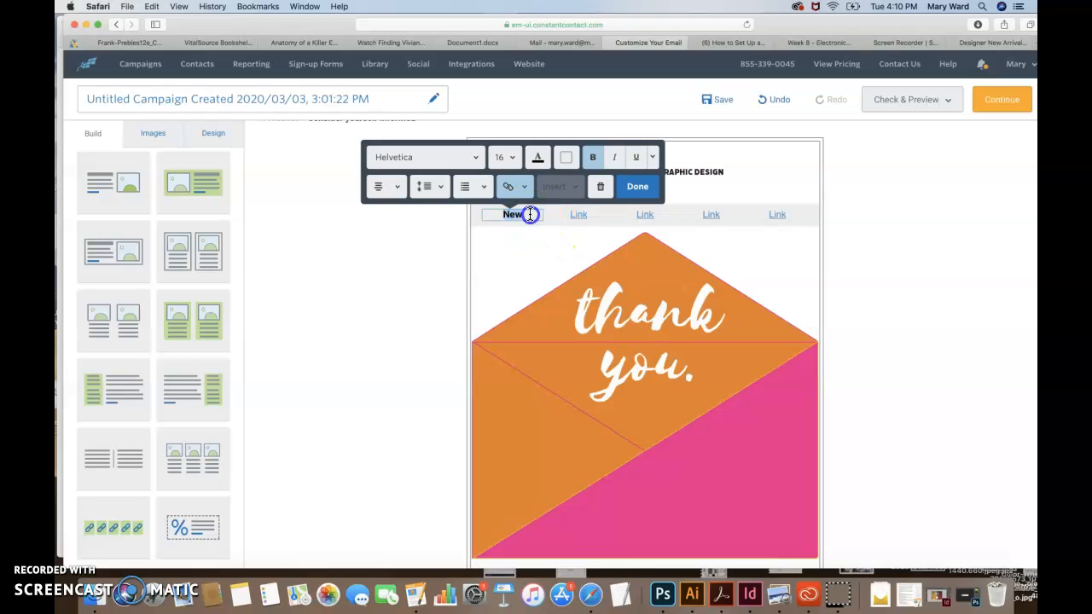
click(510, 214)
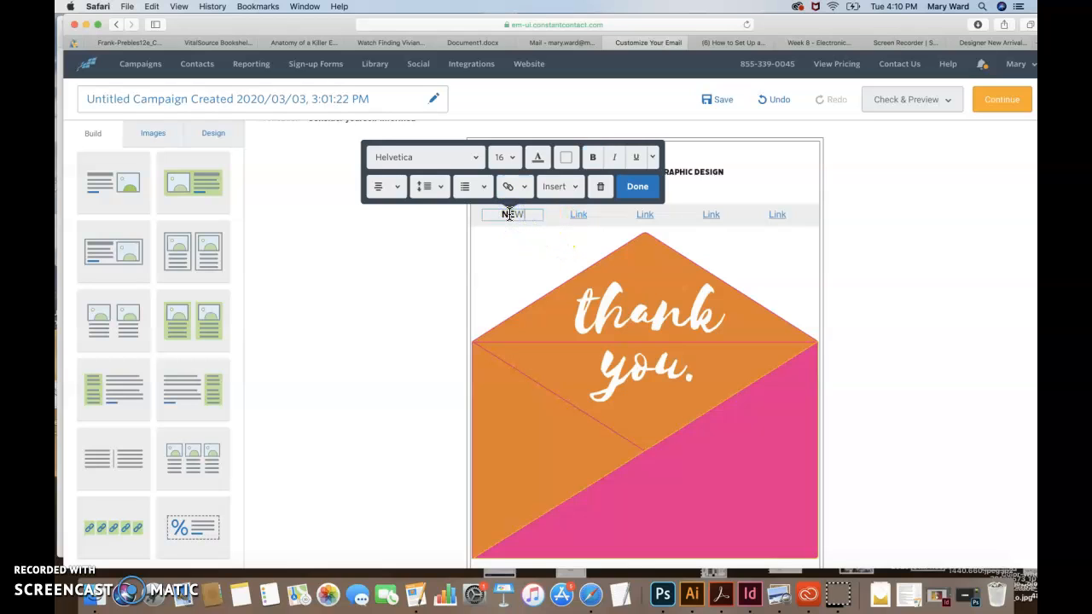
key(BackSpace)
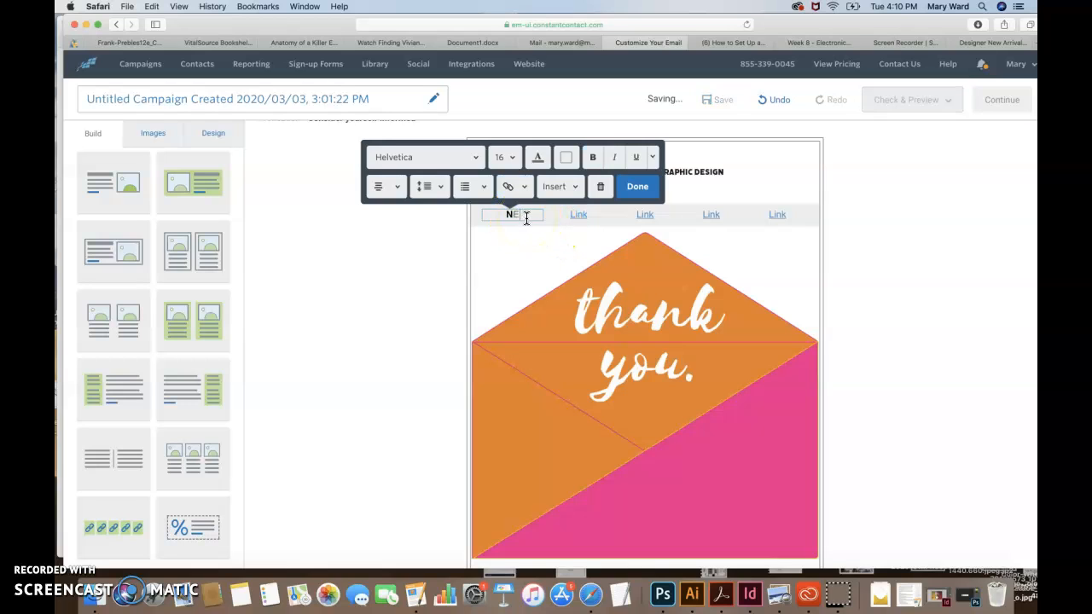
click(524, 219)
Make the whole word NEW in the navigation bar black and bold
drag(503, 216, 501, 217)
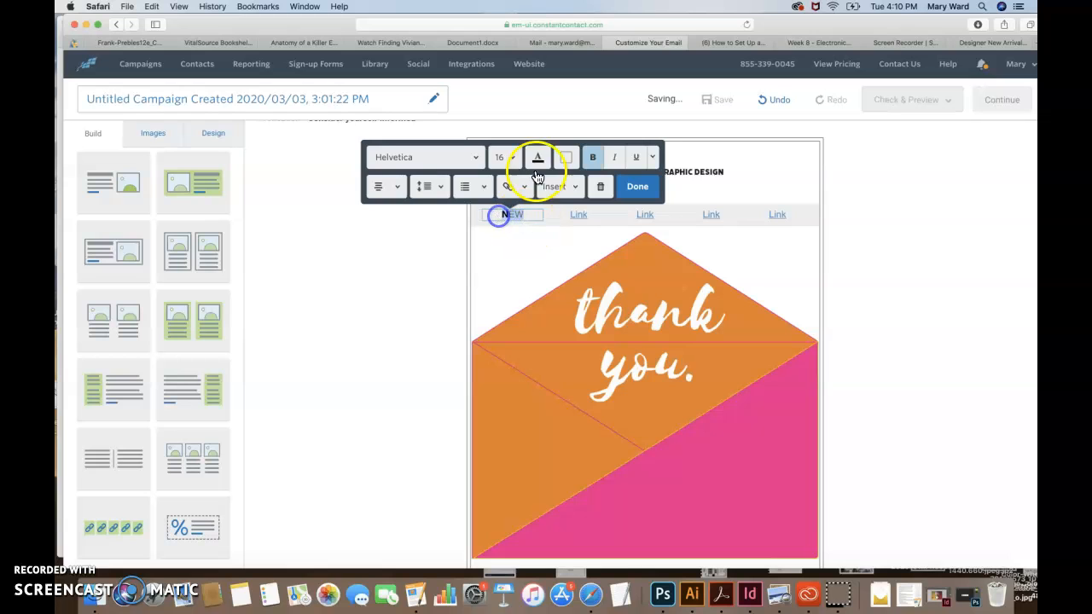
click(542, 159)
click(538, 223)
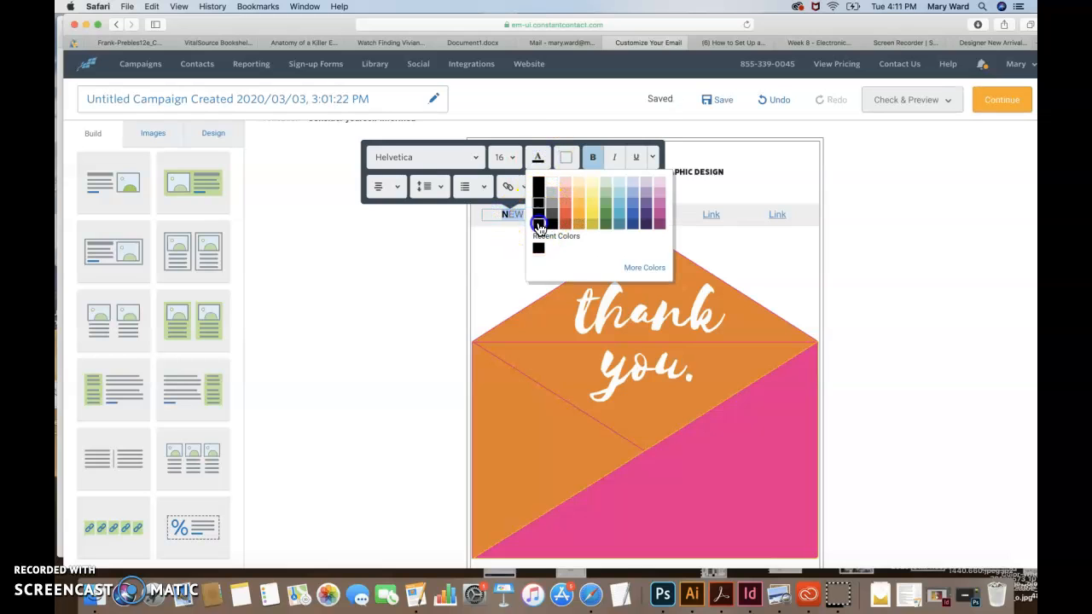
click(591, 160)
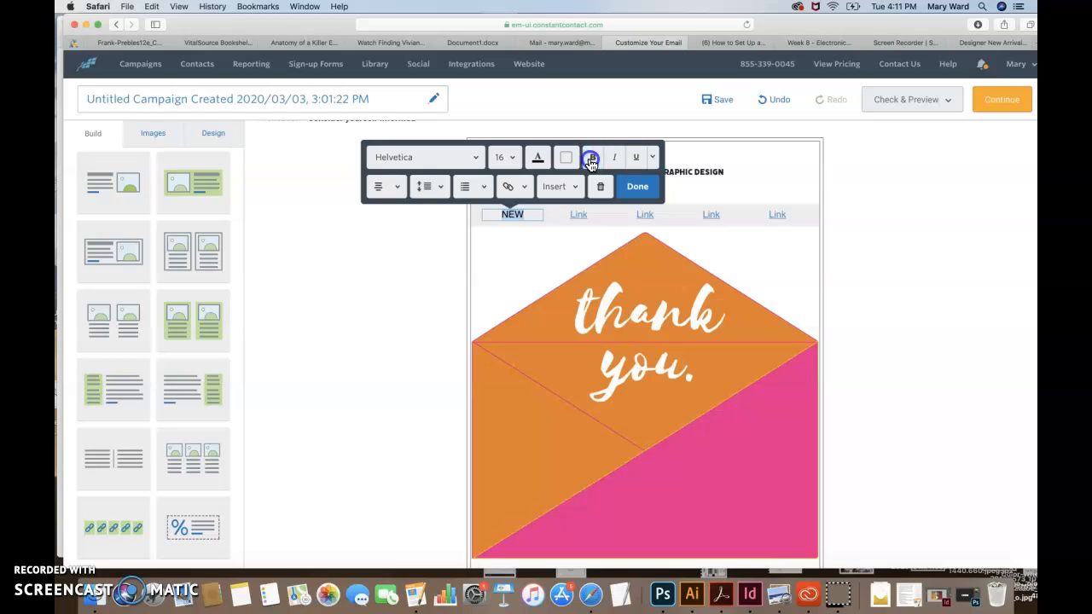
click(449, 257)
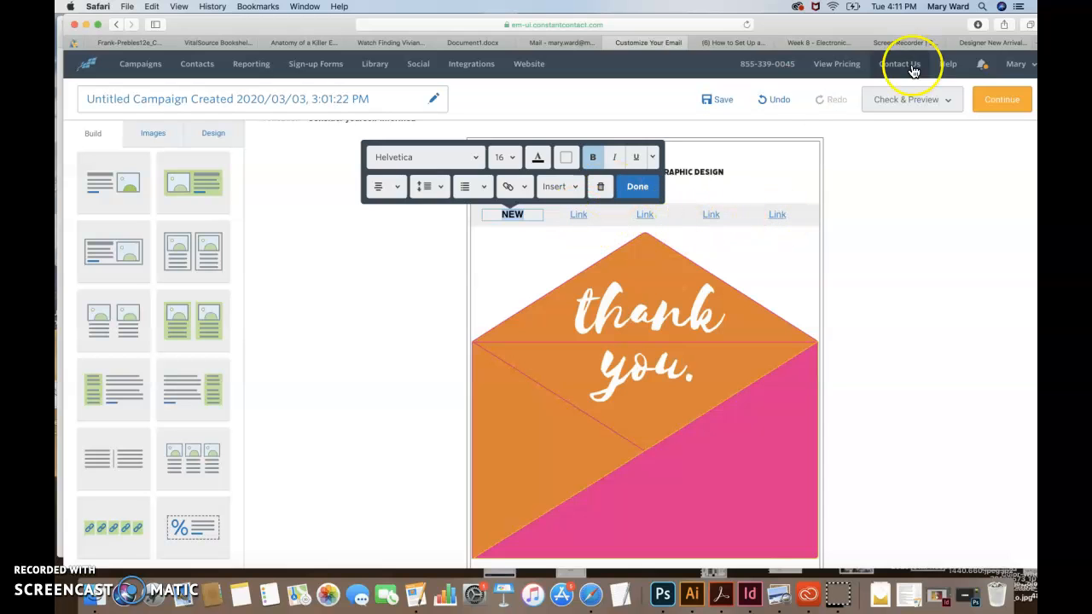
Look over the kate spade website's navigation categories and return to the email editor
click(982, 46)
click(706, 158)
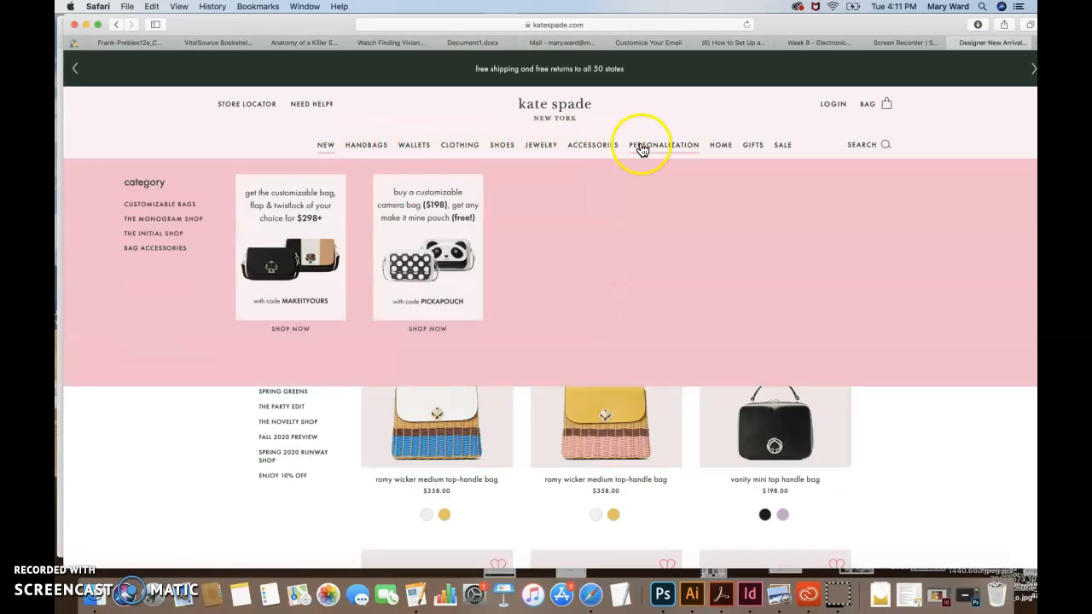
mouse_move(720, 156)
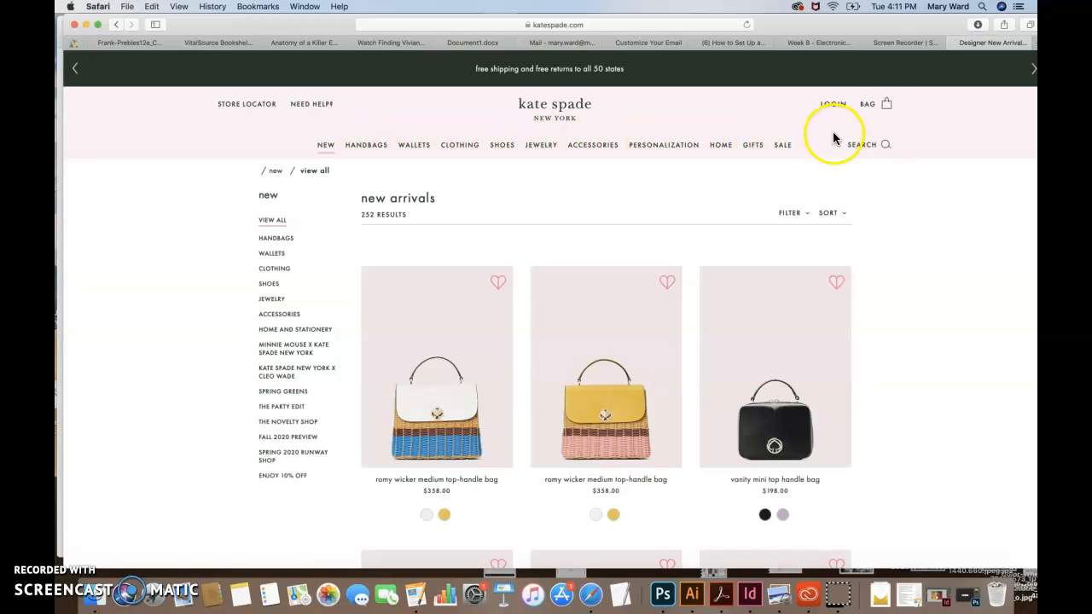
click(632, 43)
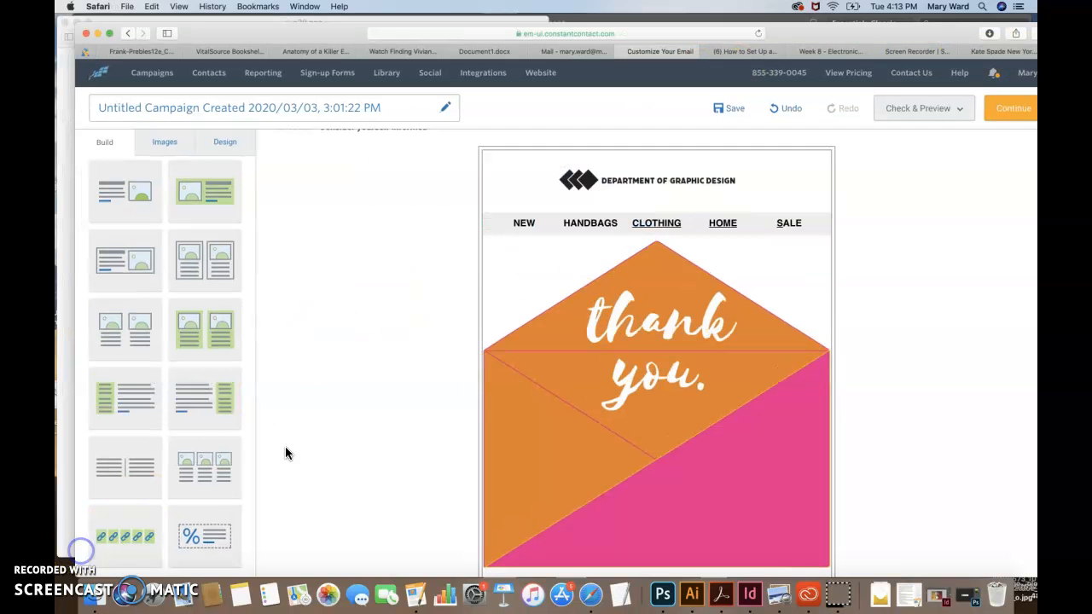
Remove the underline from the CLOTHING link in the navigation bar
click(659, 220)
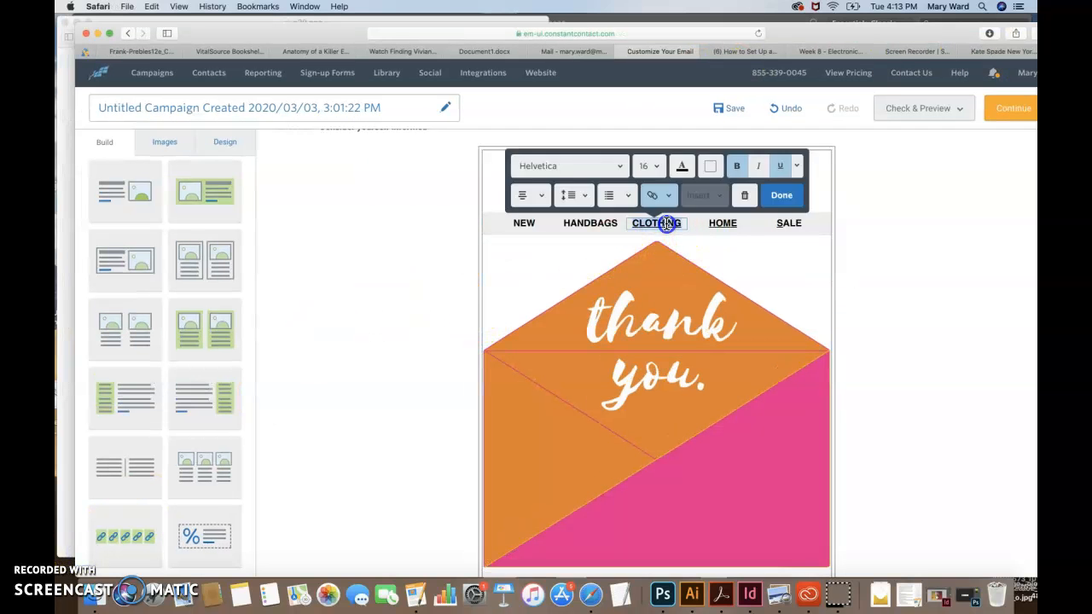
click(666, 224)
click(743, 189)
Remove the underline from the HOME link and check its link settings
click(726, 224)
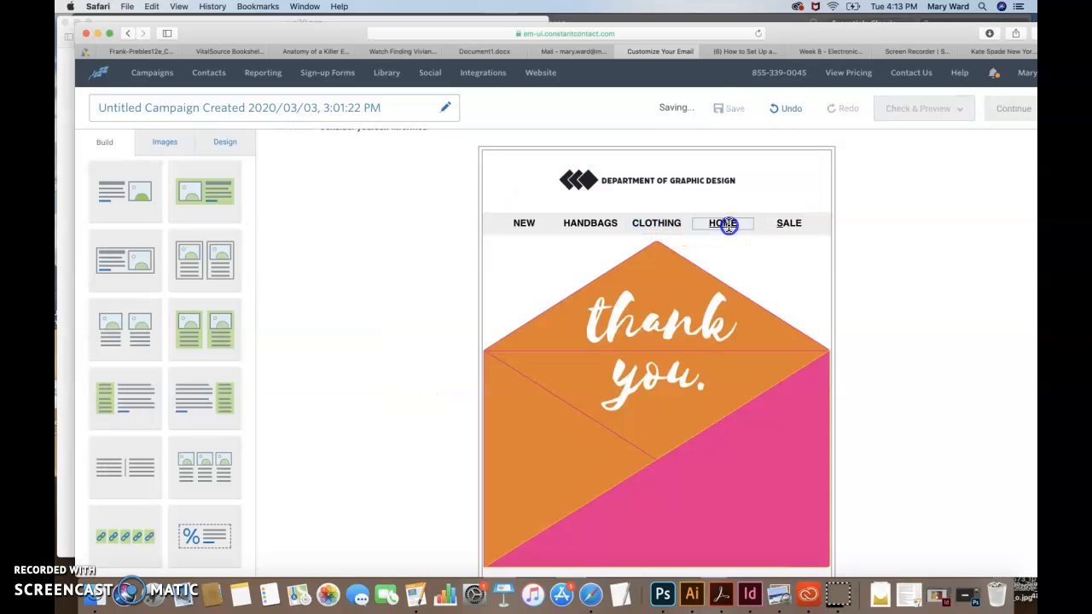
click(728, 226)
click(743, 195)
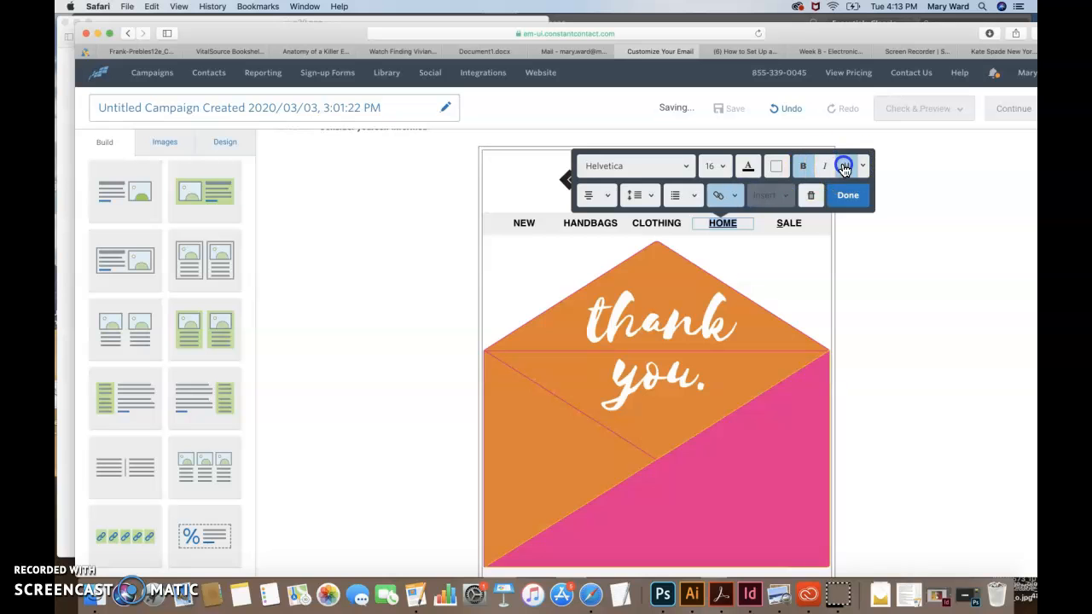
click(726, 226)
click(749, 227)
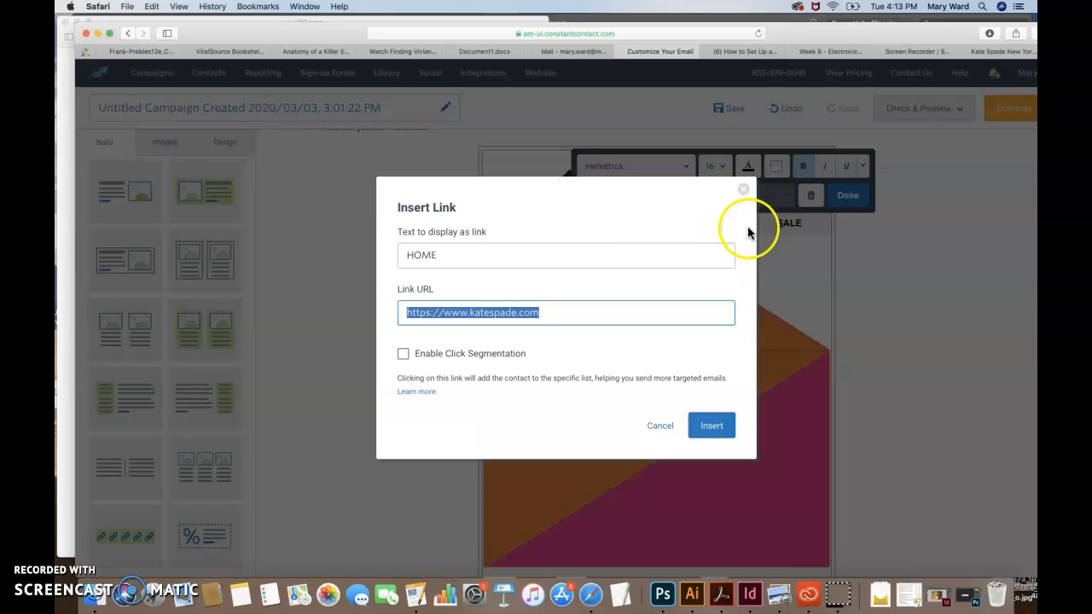
click(786, 227)
Switch to the kate spade website, open its Sale page and copy the page's web address
click(989, 51)
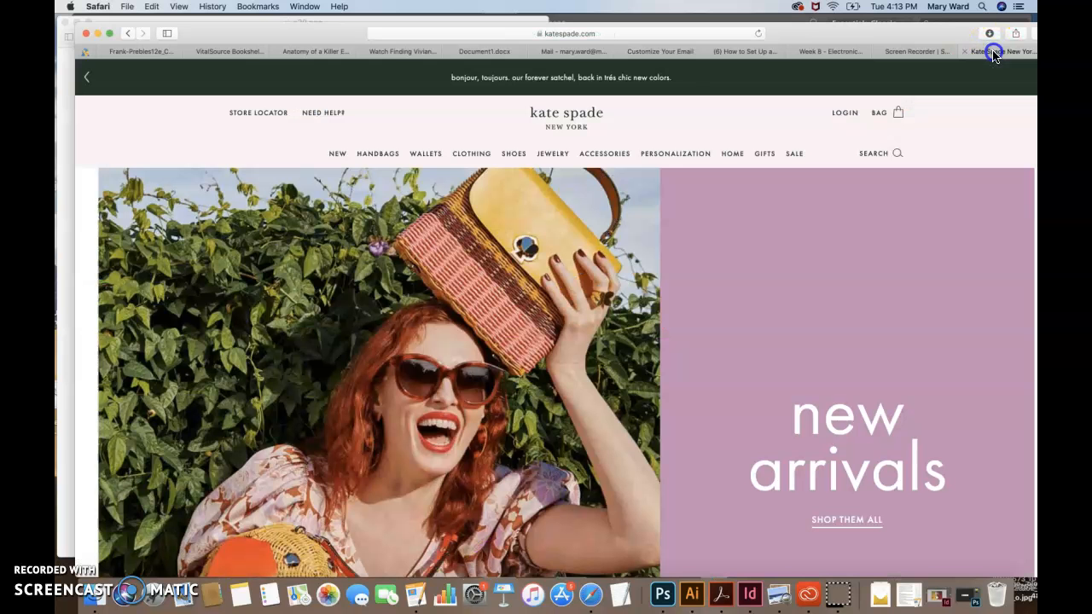
mouse_move(793, 162)
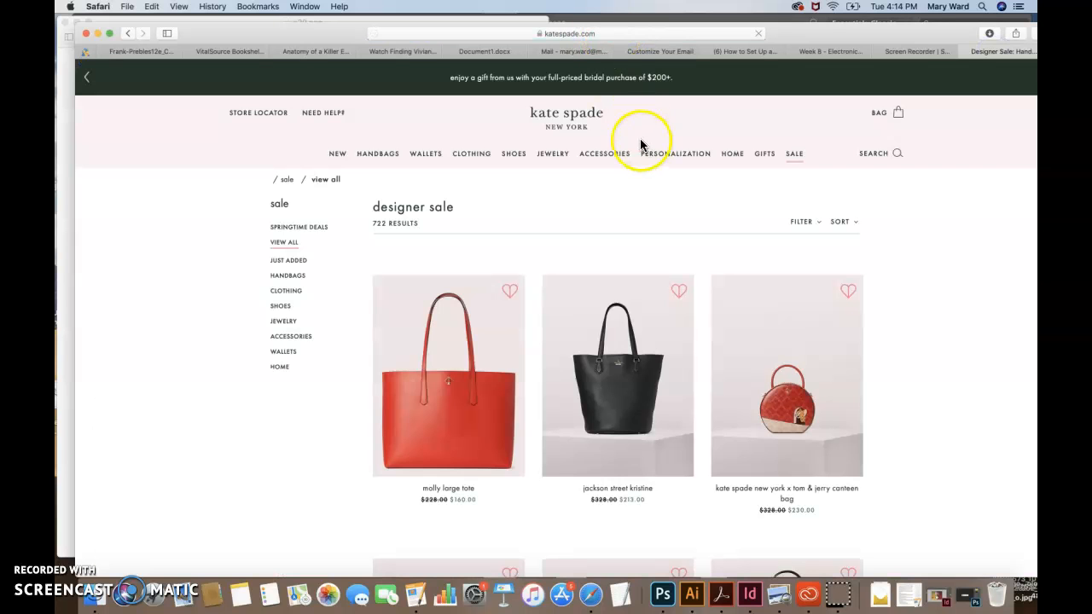
click(610, 35)
key(super+c)
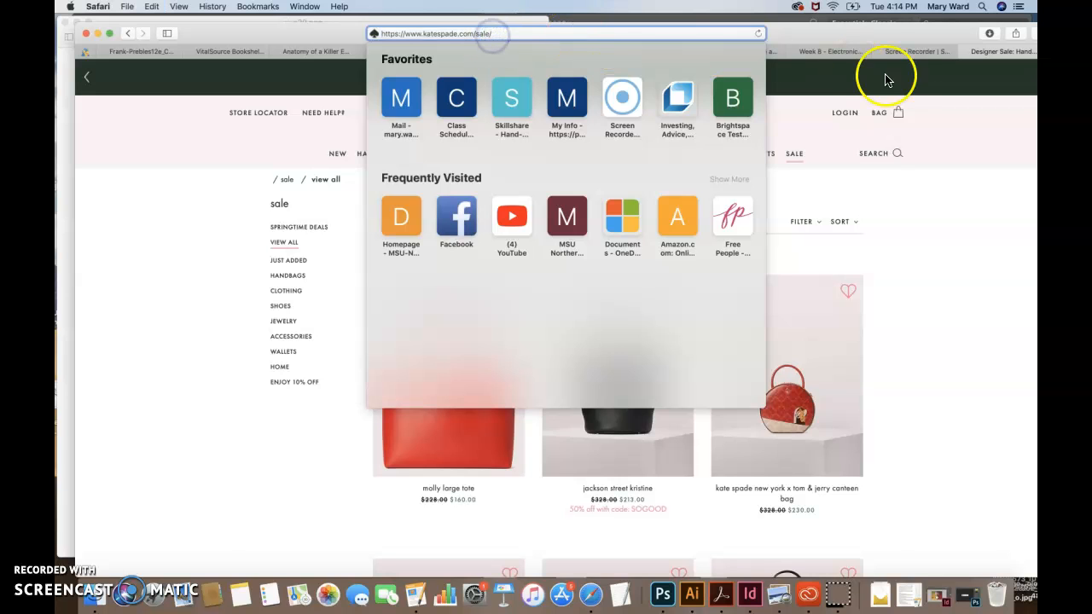
Return to the email editor and remove the underline from SALE, keeping its text black
click(914, 51)
click(680, 57)
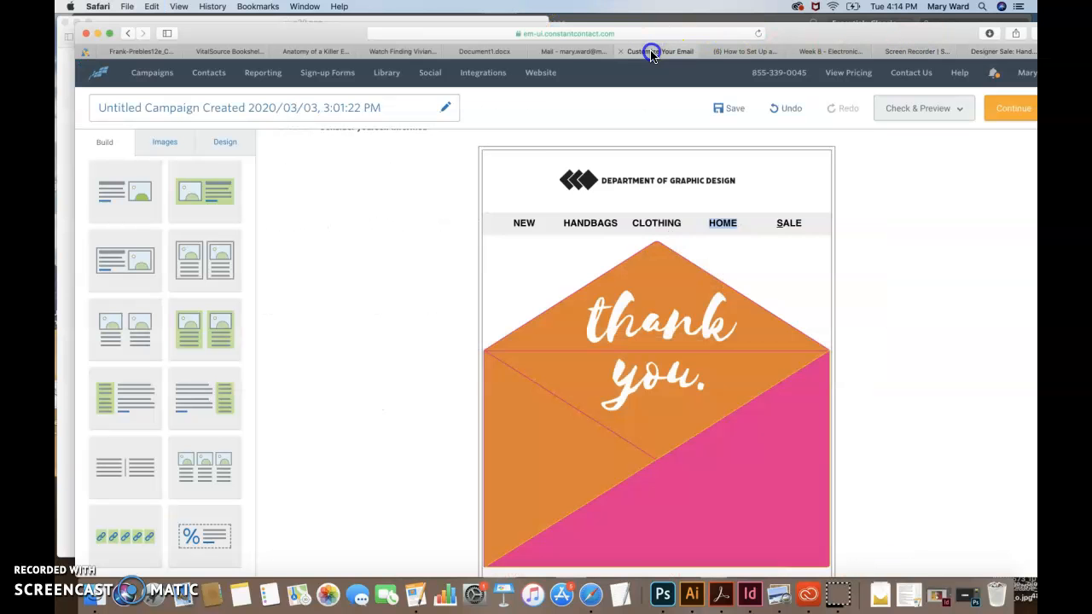
click(791, 226)
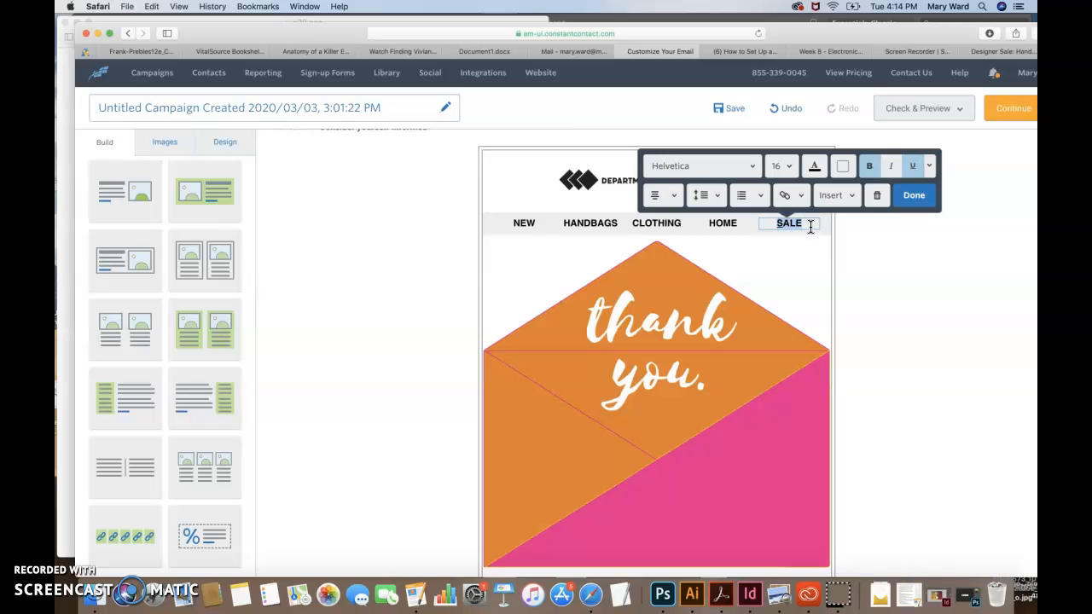
click(816, 167)
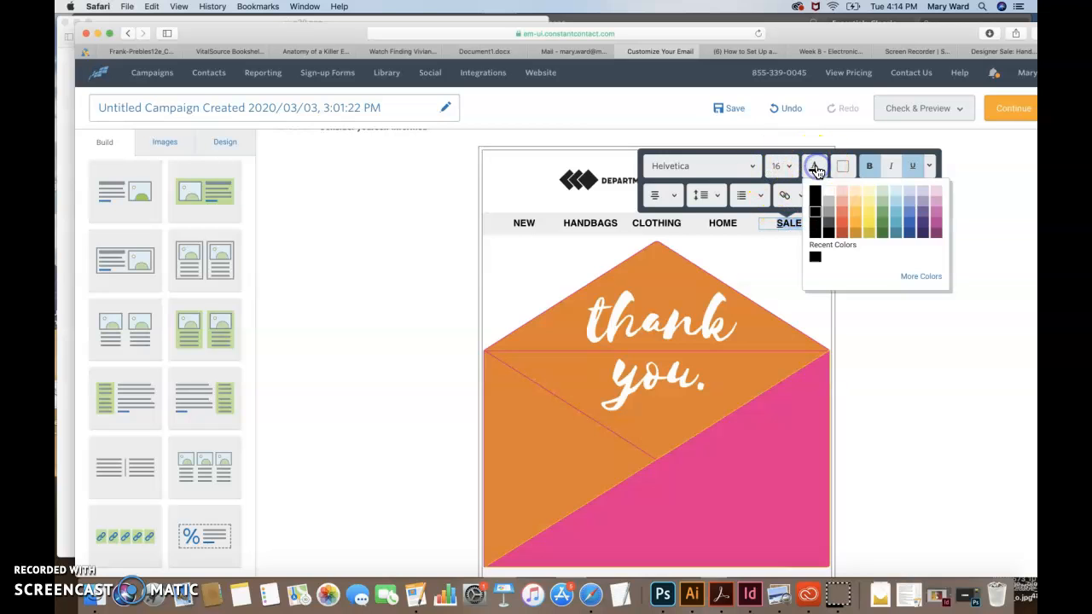
click(816, 167)
click(913, 165)
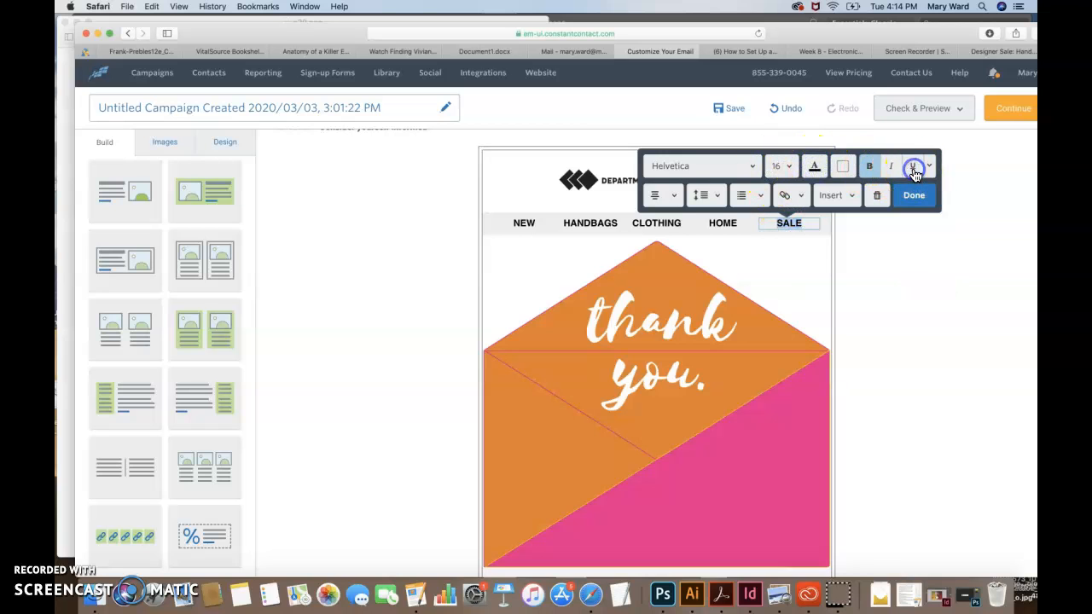
click(787, 198)
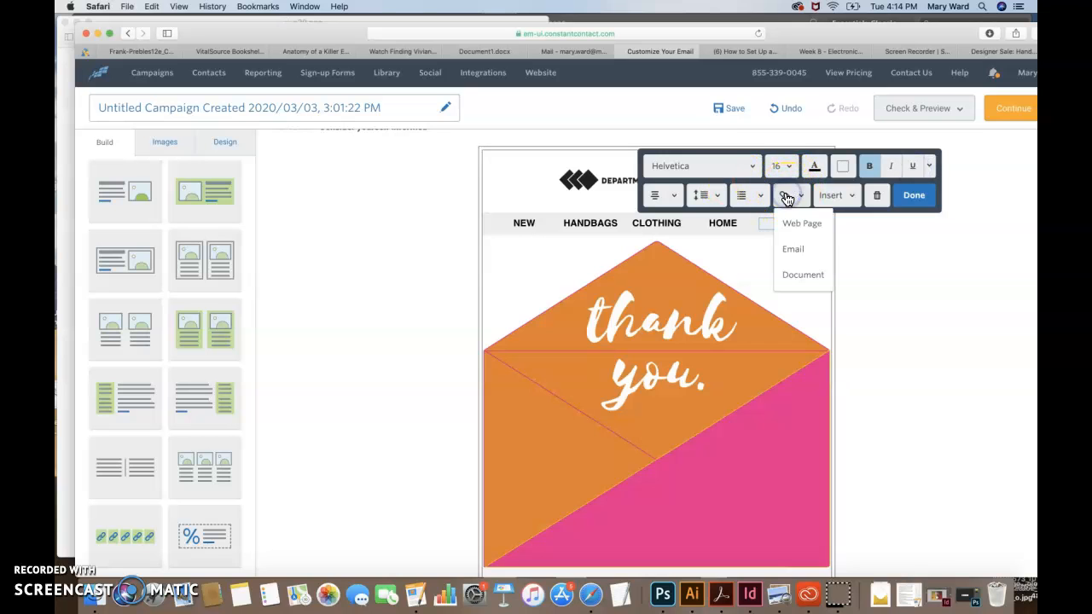
click(800, 227)
key(super+v)
click(569, 313)
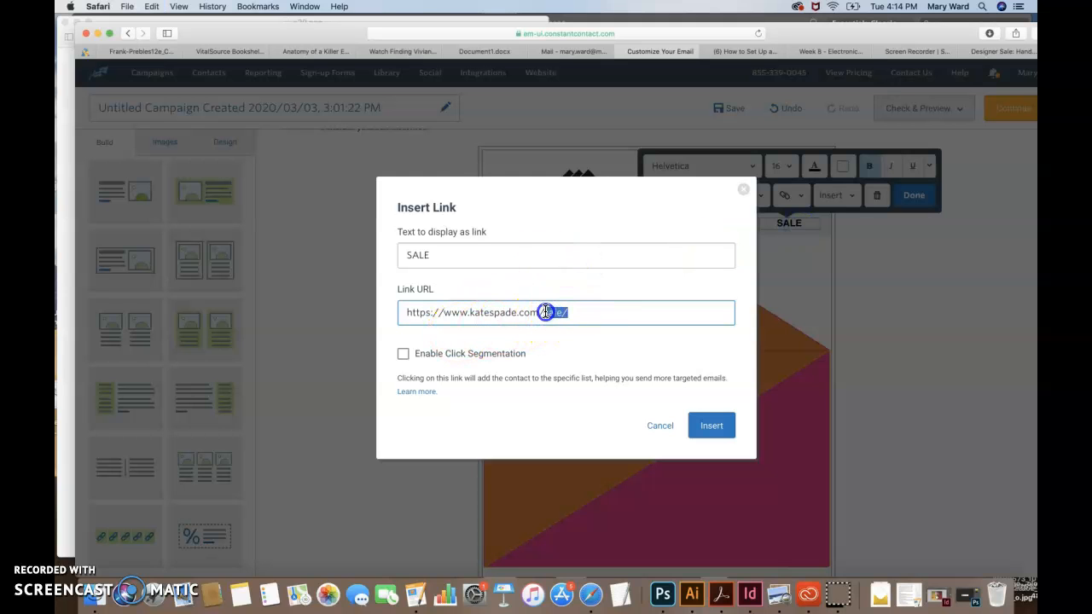
click(588, 312)
click(709, 426)
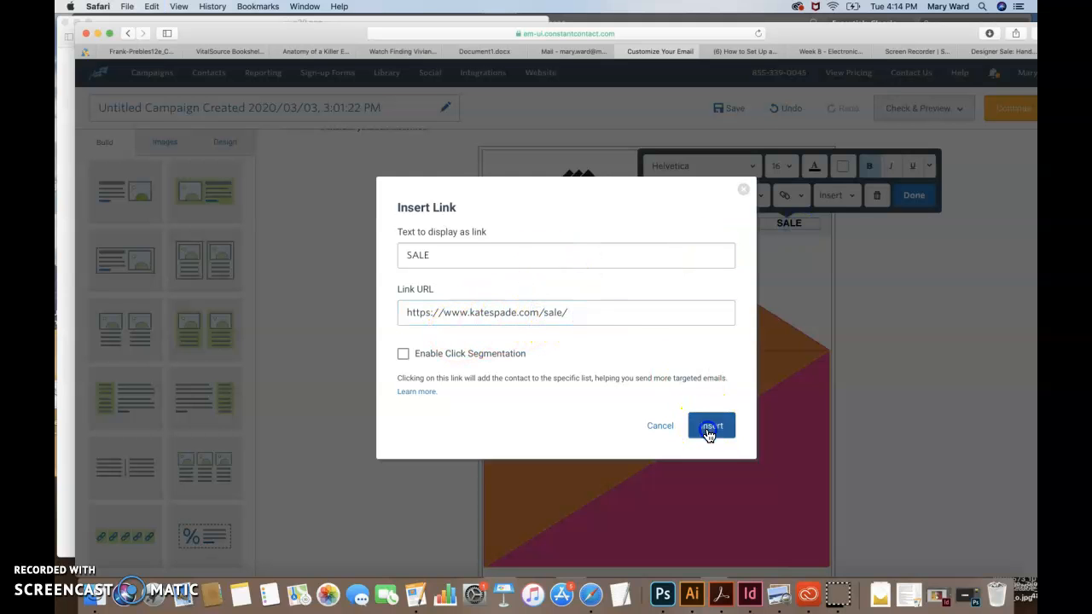
click(918, 196)
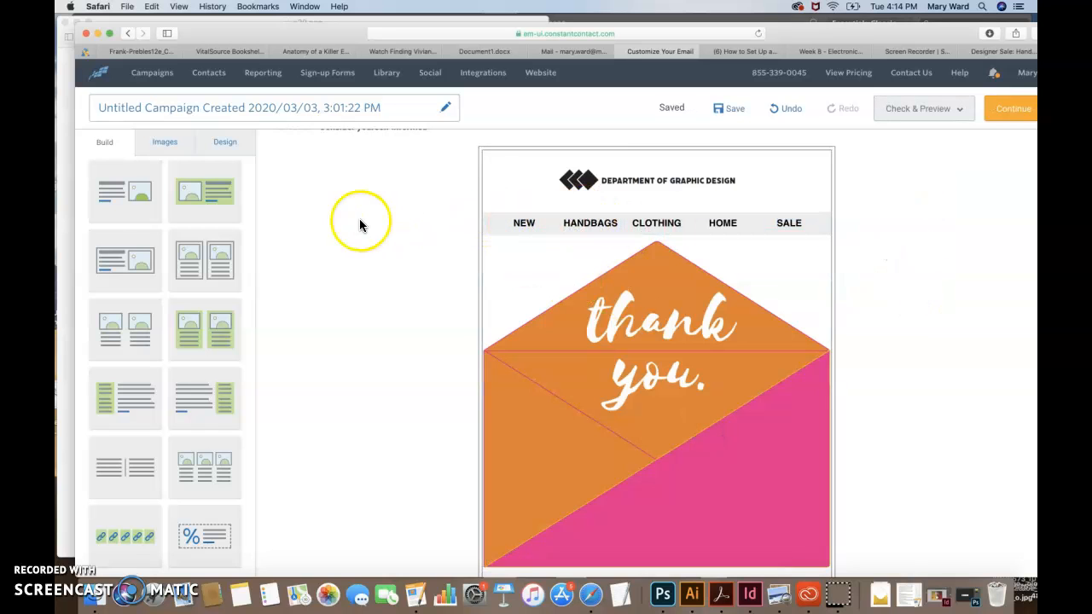
Bring up the kate spade reference image in Preview to examine the layout around its navigation bar
click(68, 235)
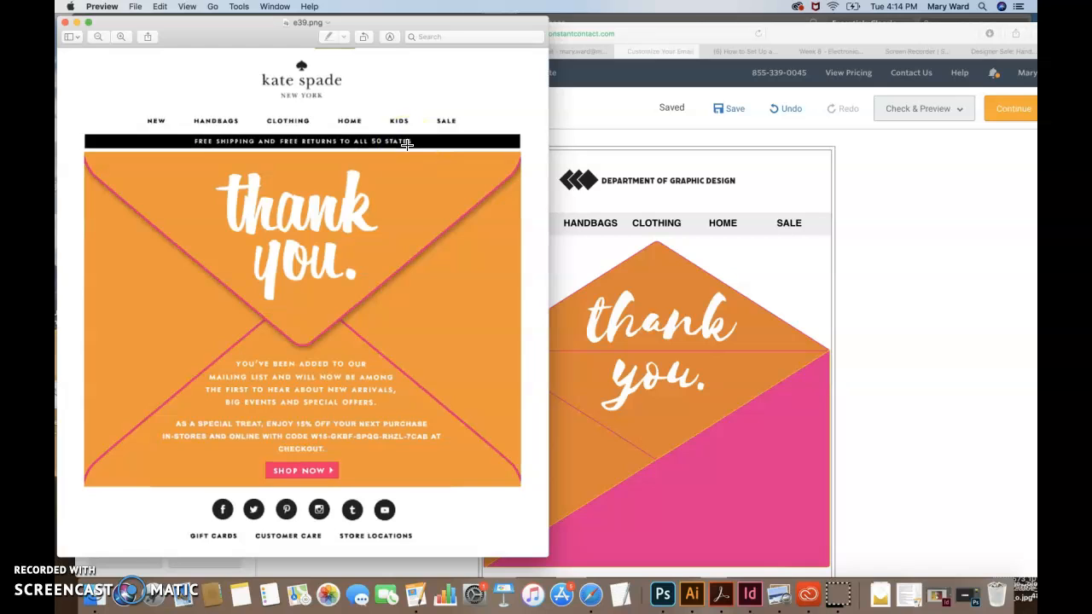
Return to the email editor and examine the image library, design settings and extra blocks for a way to make the black bar
click(887, 287)
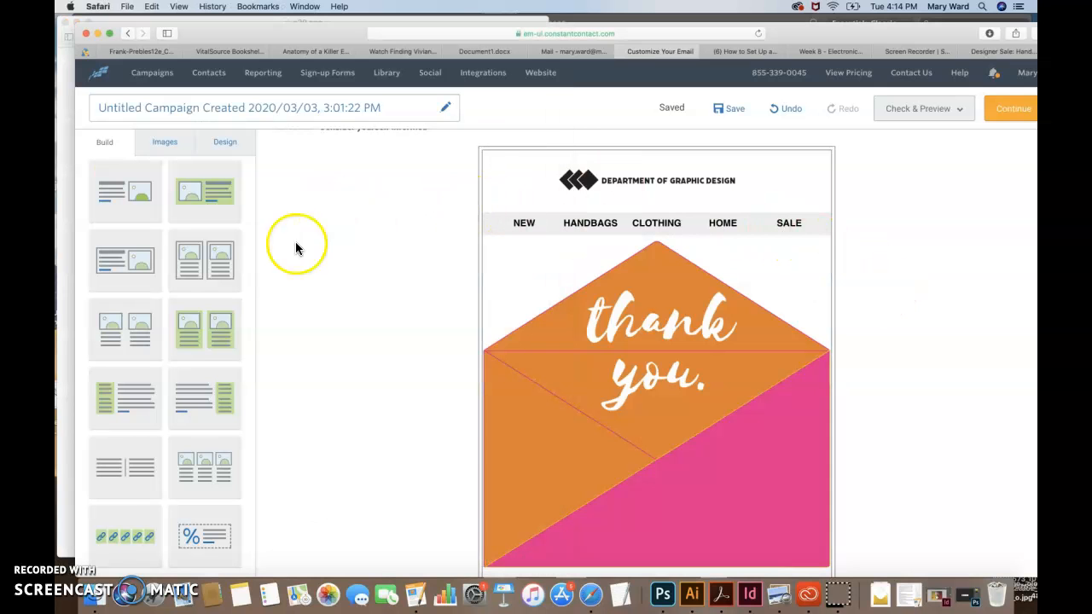
scroll(166, 347, up, 10)
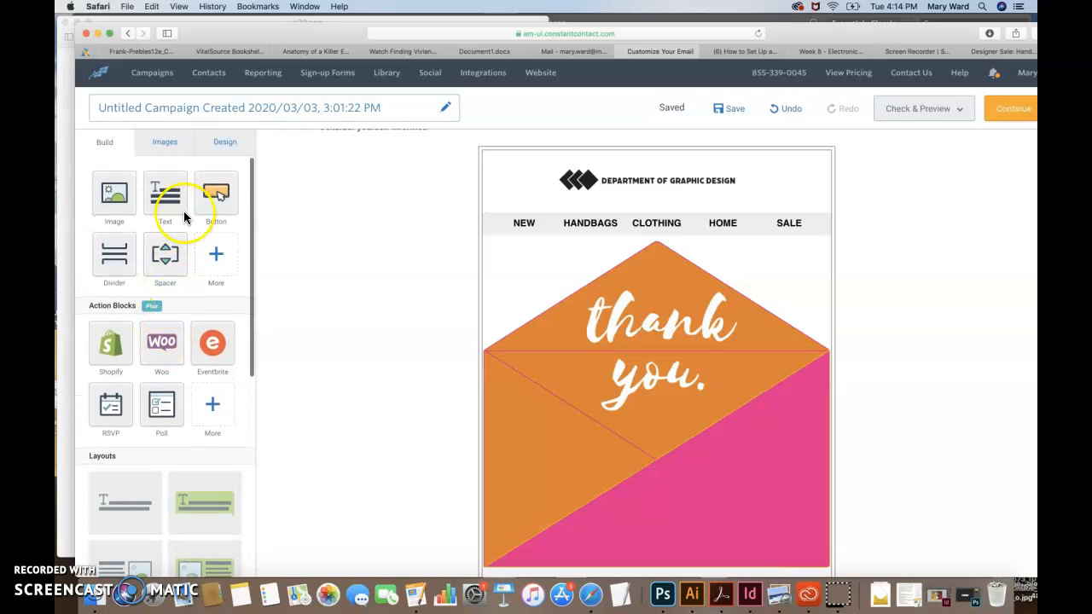
click(165, 145)
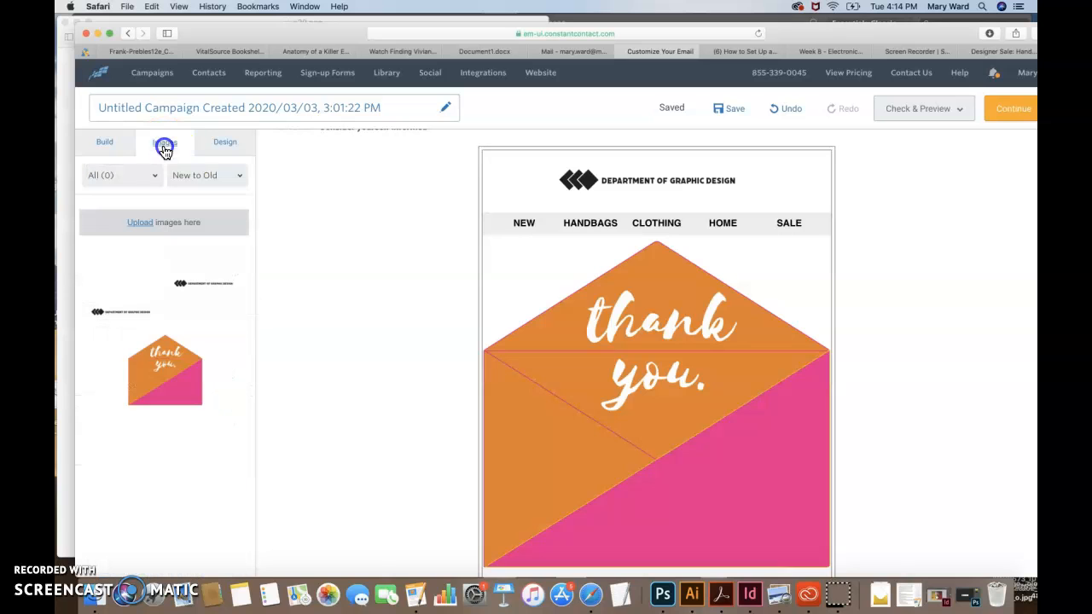
click(222, 145)
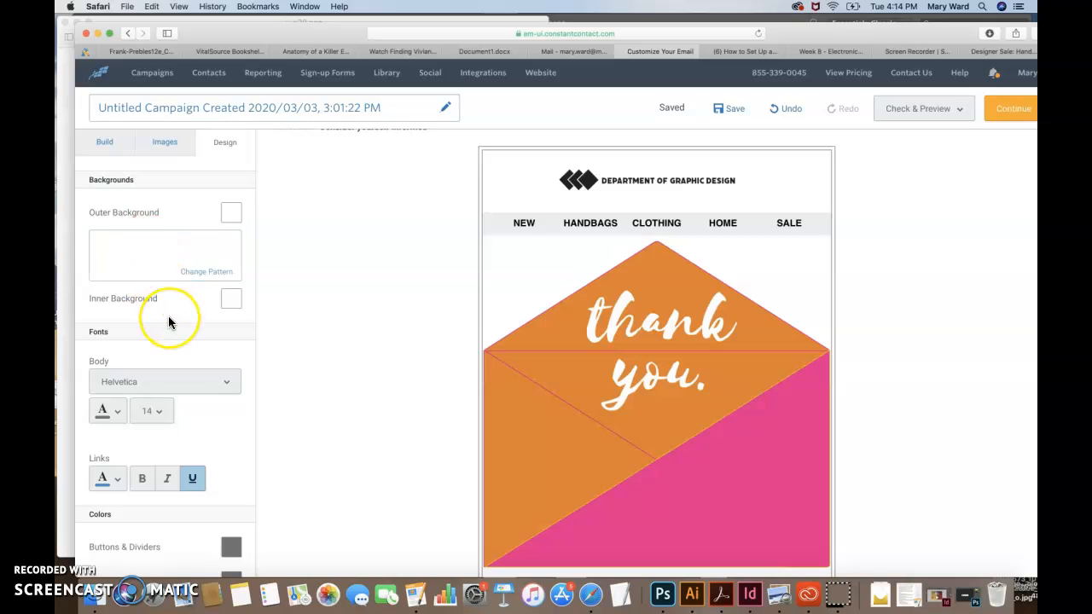
scroll(168, 323, down, 3)
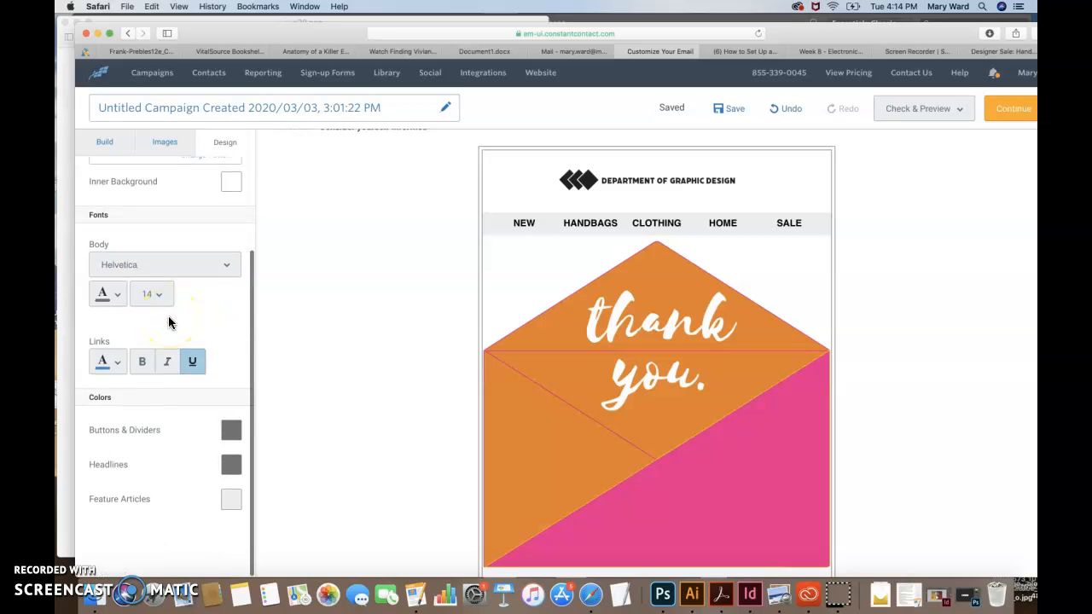
scroll(162, 312, up, 3)
click(106, 145)
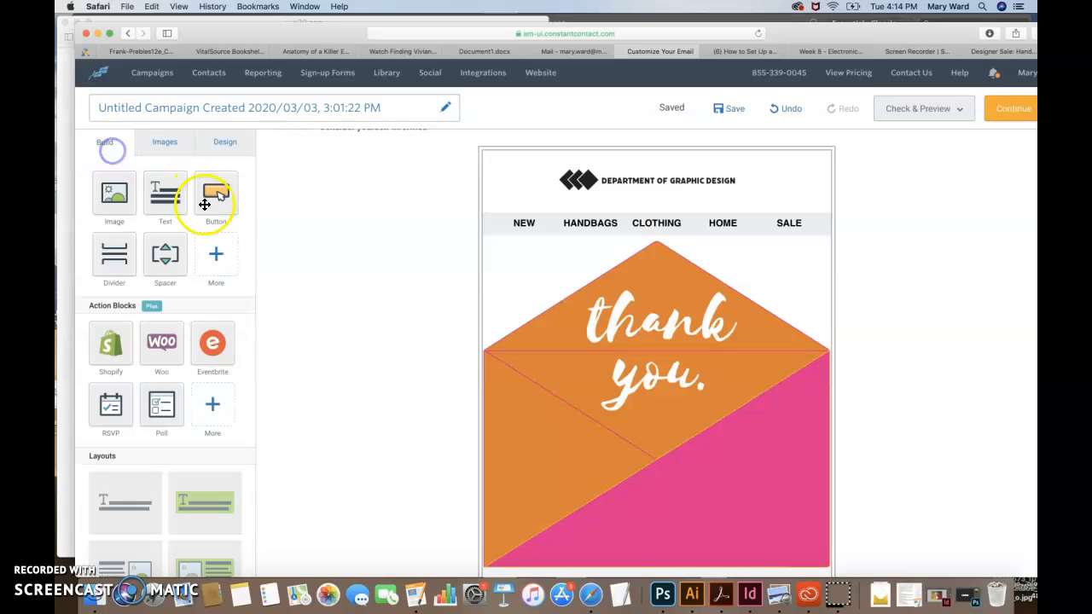
click(213, 274)
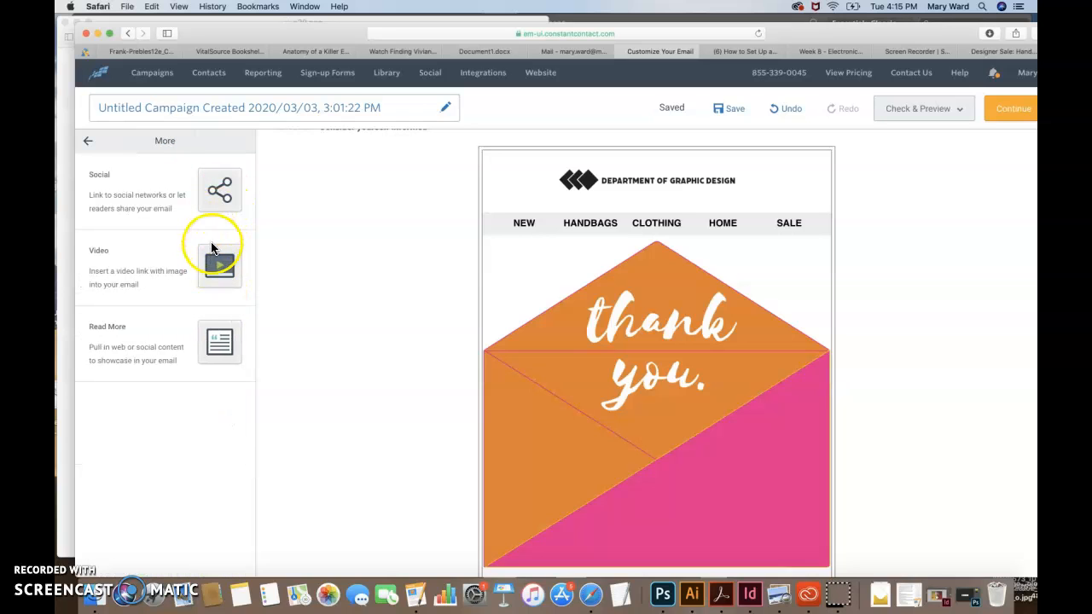
click(83, 142)
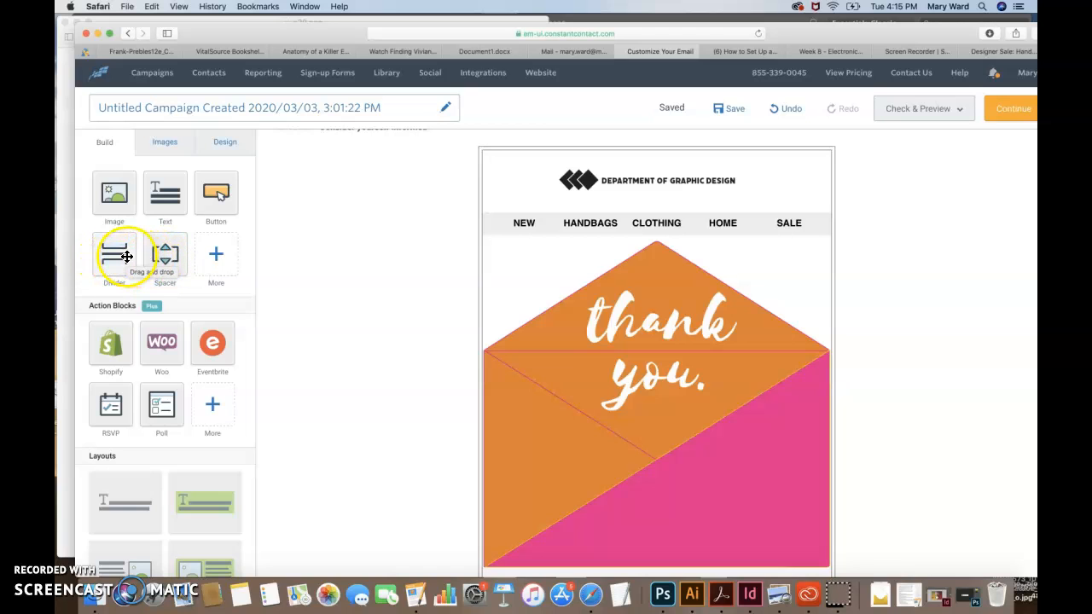
Insert a full-row divider between the navigation bar and the thank-you envelope image, undoing any placement beside the image
drag(125, 256, 531, 261)
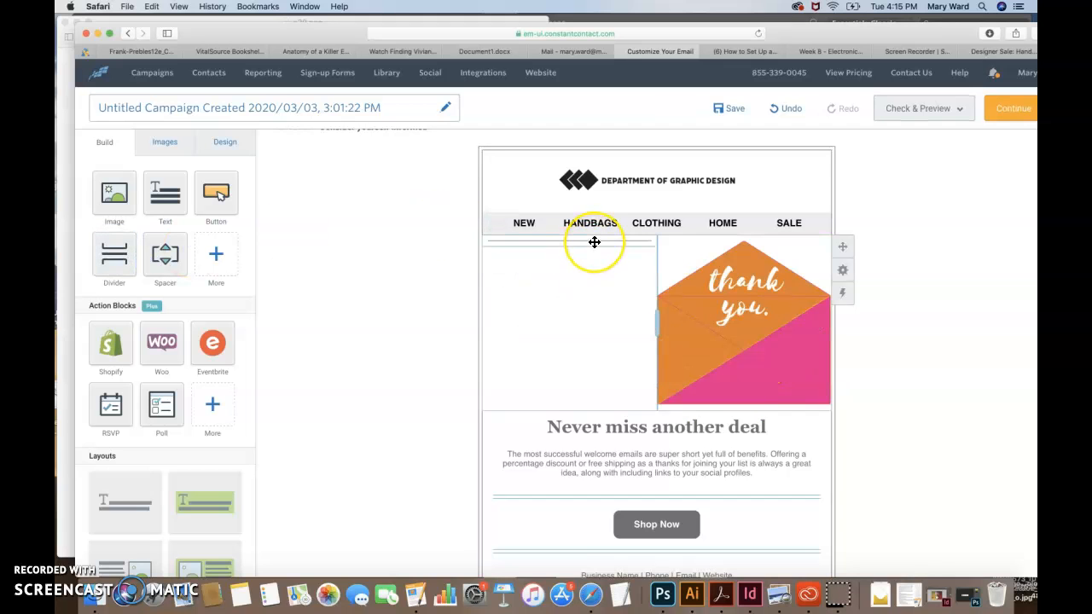
click(785, 109)
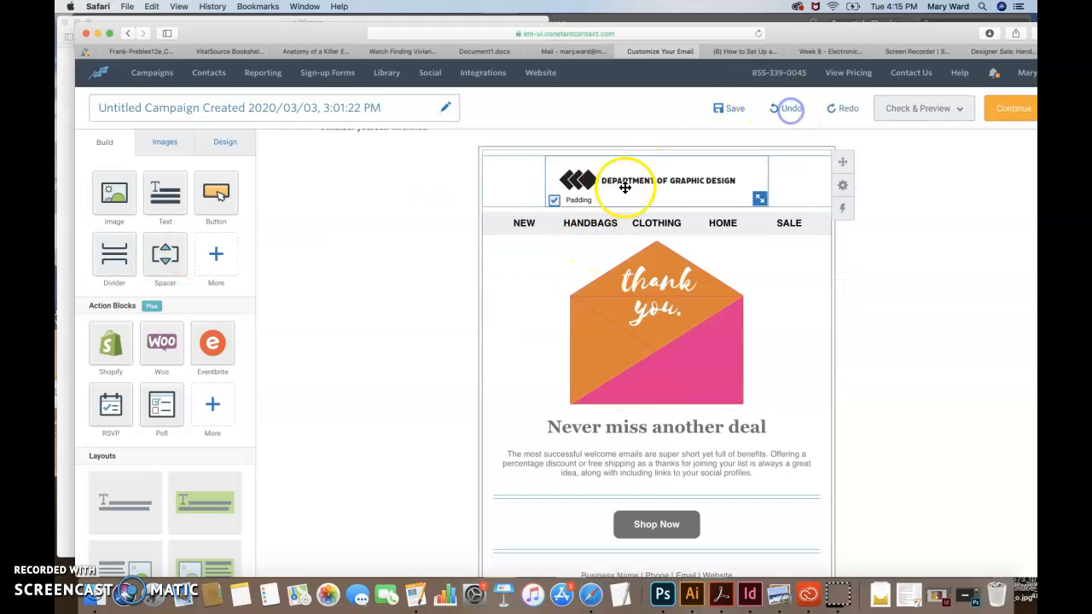
drag(110, 251, 526, 242)
click(565, 244)
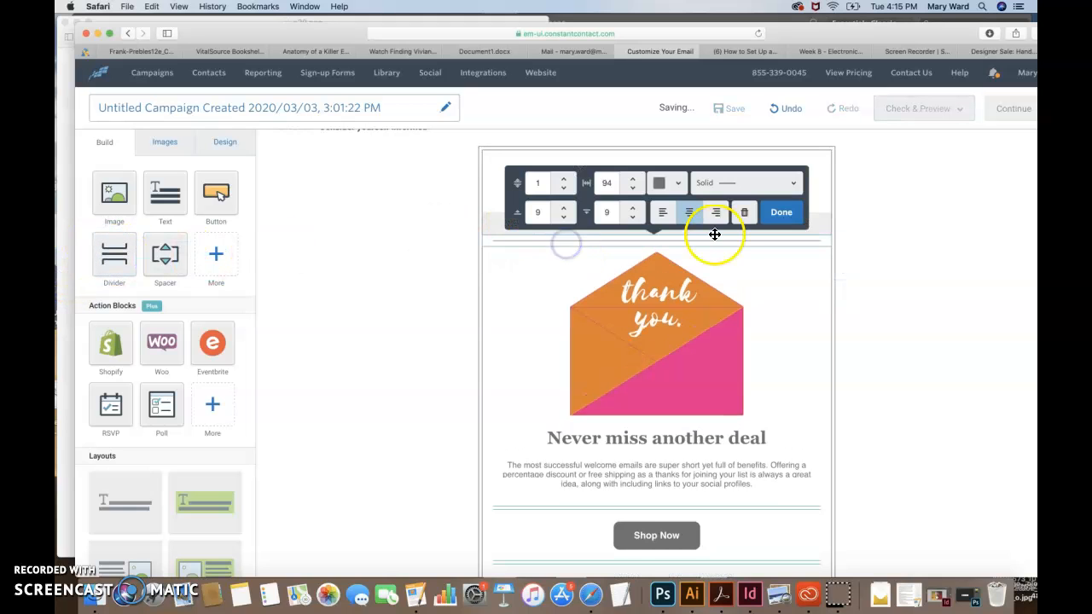
Color the new divider near-black and set its height to 20, comparing it with the bar in the kate spade reference image
click(679, 185)
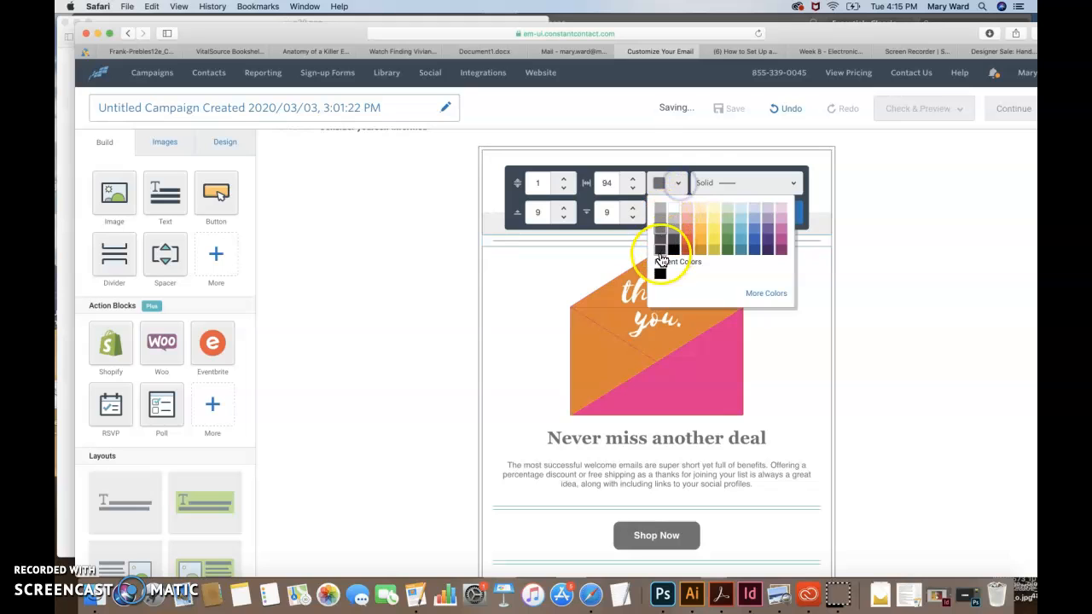
click(659, 256)
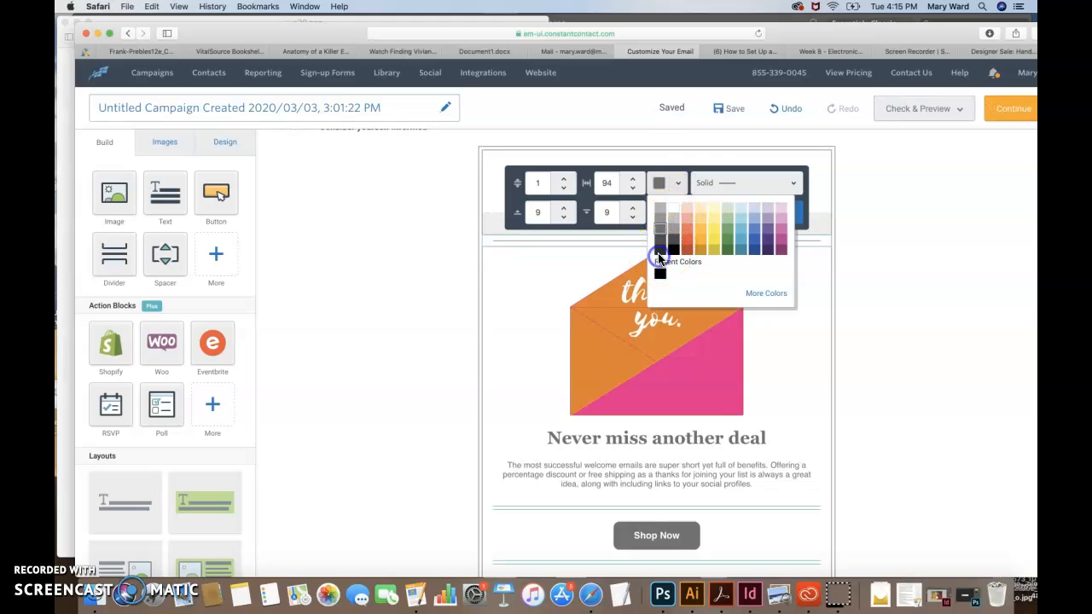
click(663, 185)
click(663, 184)
click(719, 186)
click(719, 186)
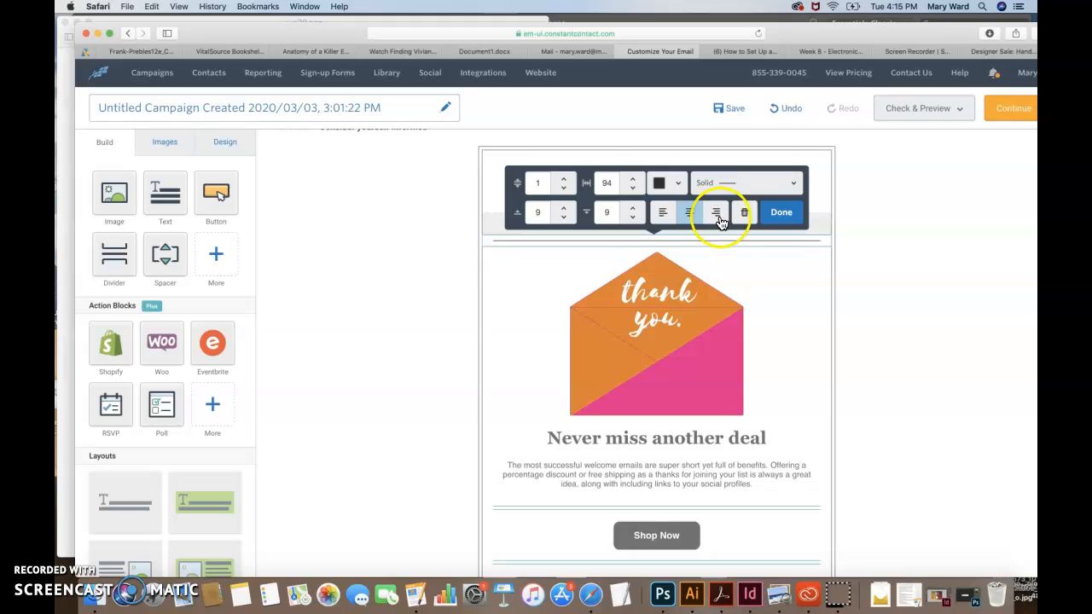
click(564, 179)
click(564, 179)
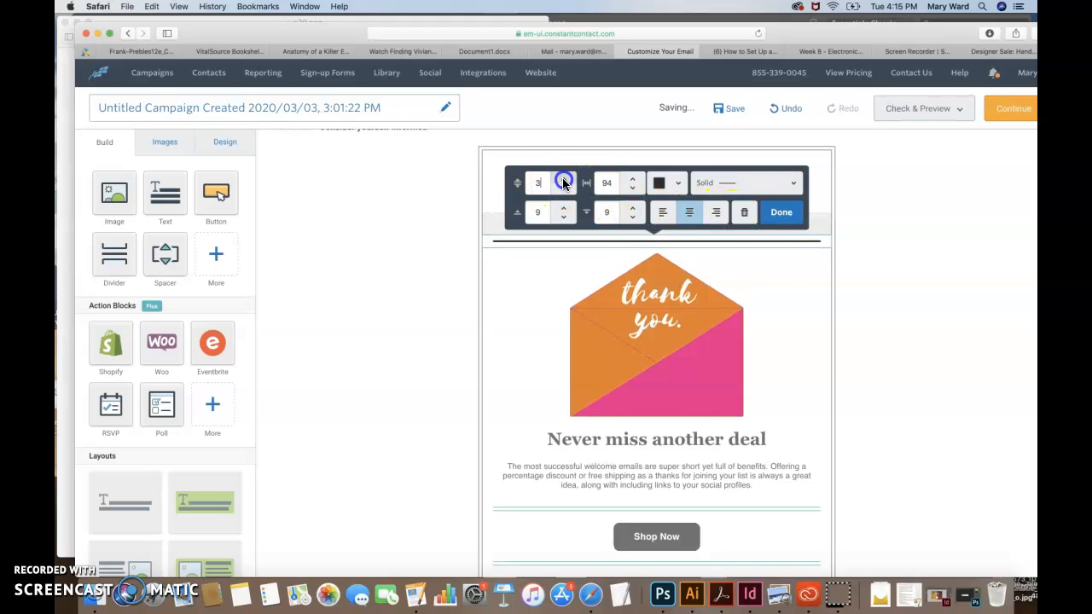
click(563, 181)
click(563, 181)
click(58, 280)
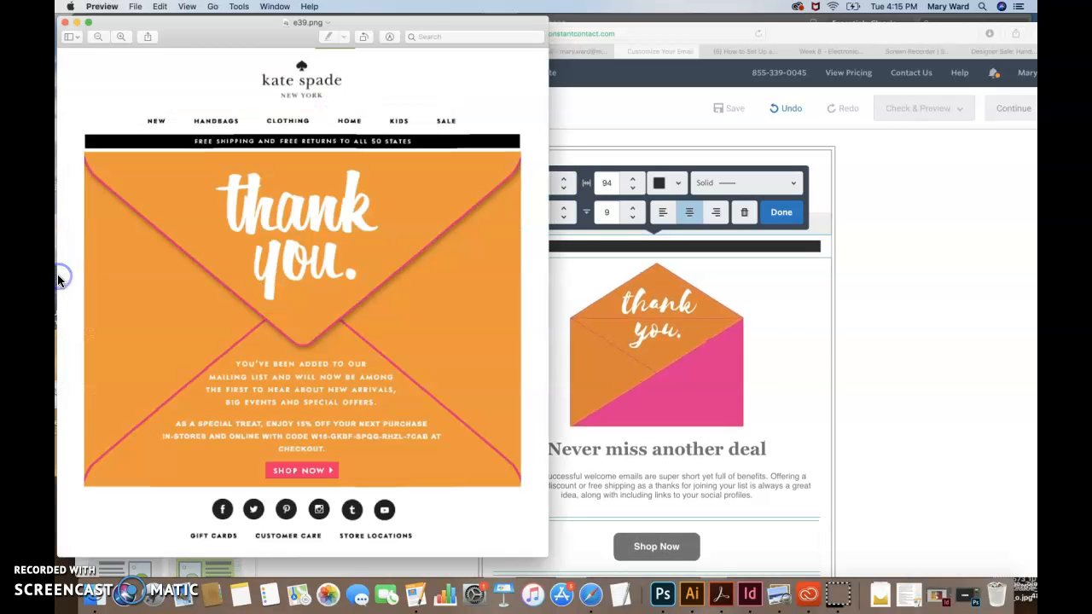
click(921, 355)
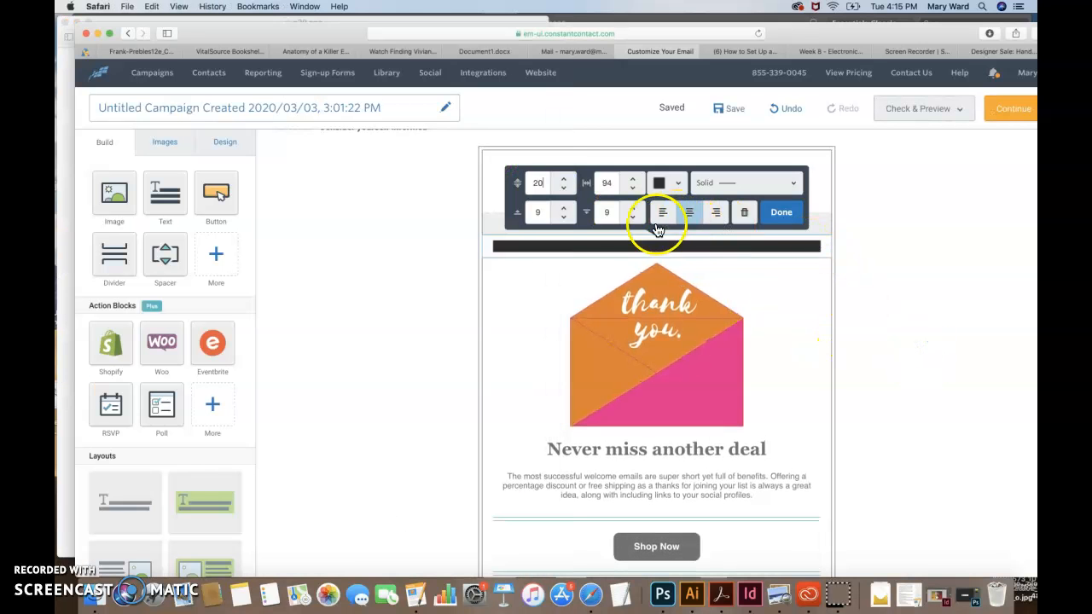
Adjust the divider's padding to 8 above and 9 below
click(563, 207)
click(563, 208)
click(563, 208)
click(563, 218)
click(562, 218)
click(563, 218)
click(563, 217)
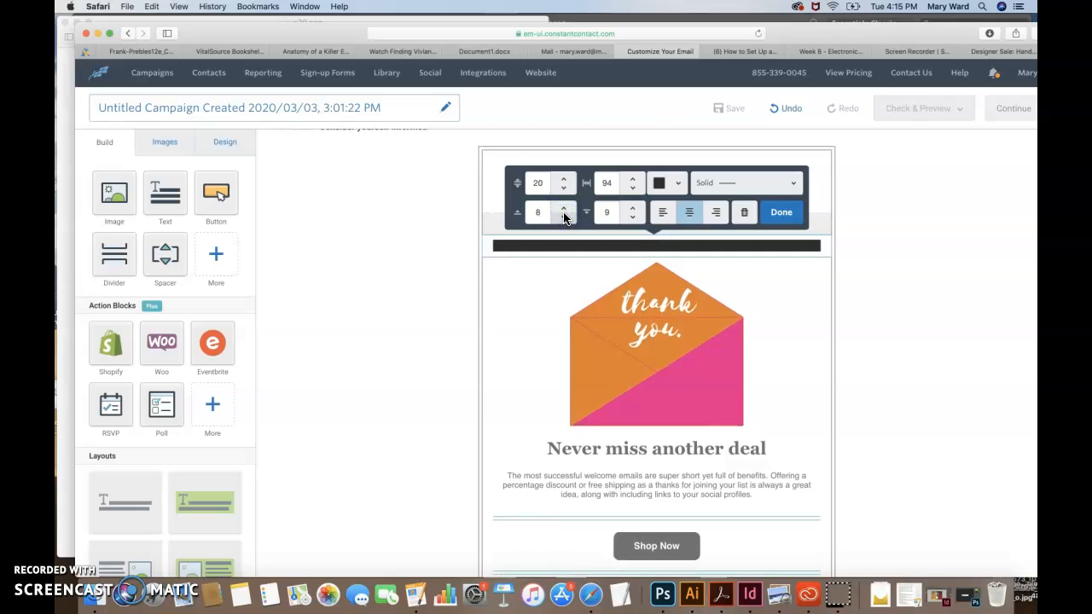
click(631, 209)
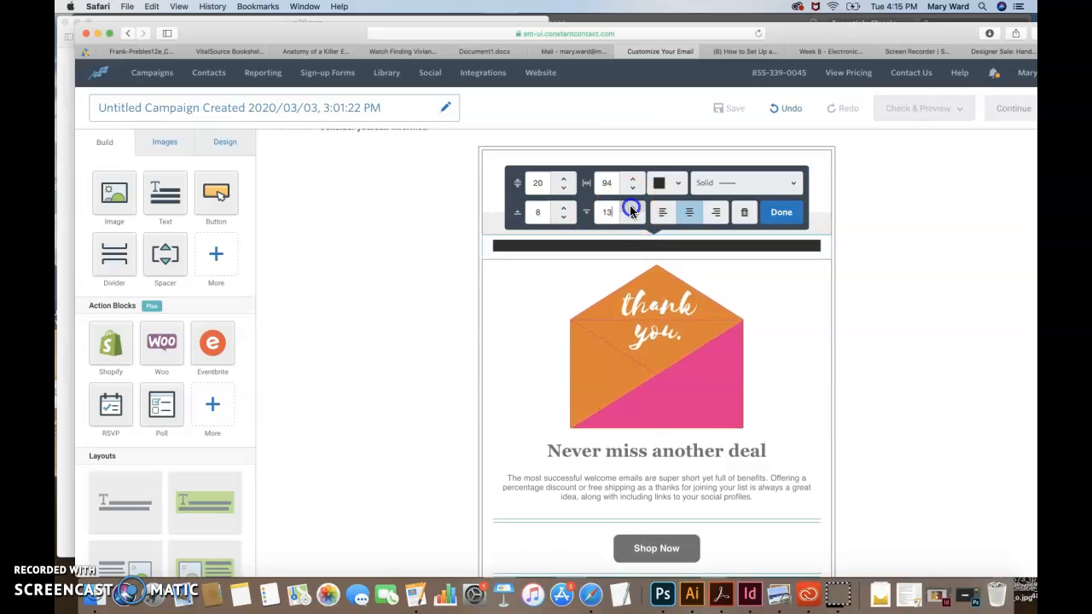
click(631, 209)
click(632, 218)
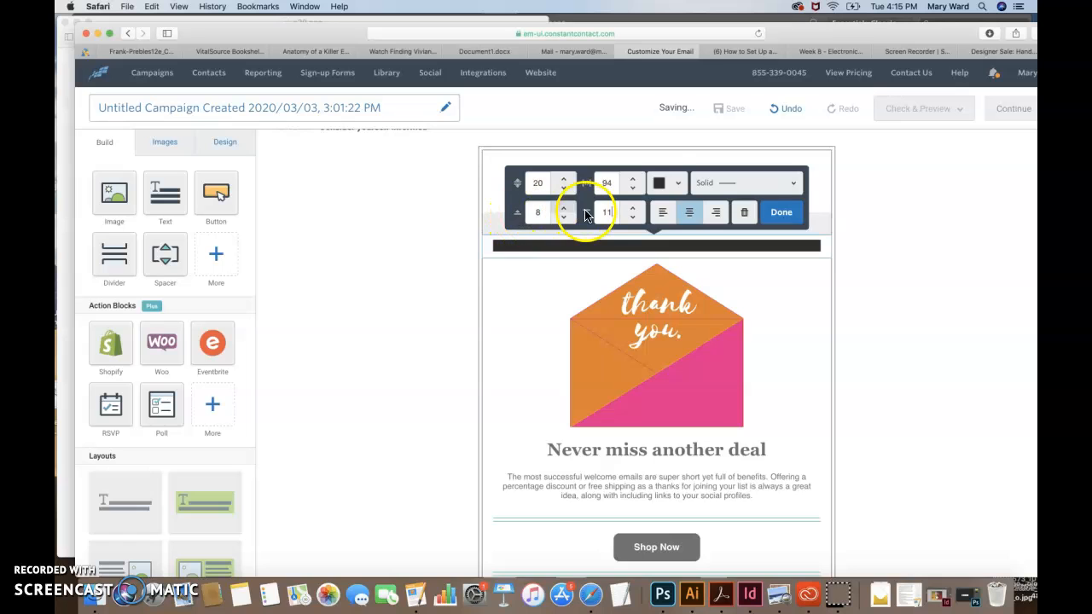
click(632, 219)
click(632, 220)
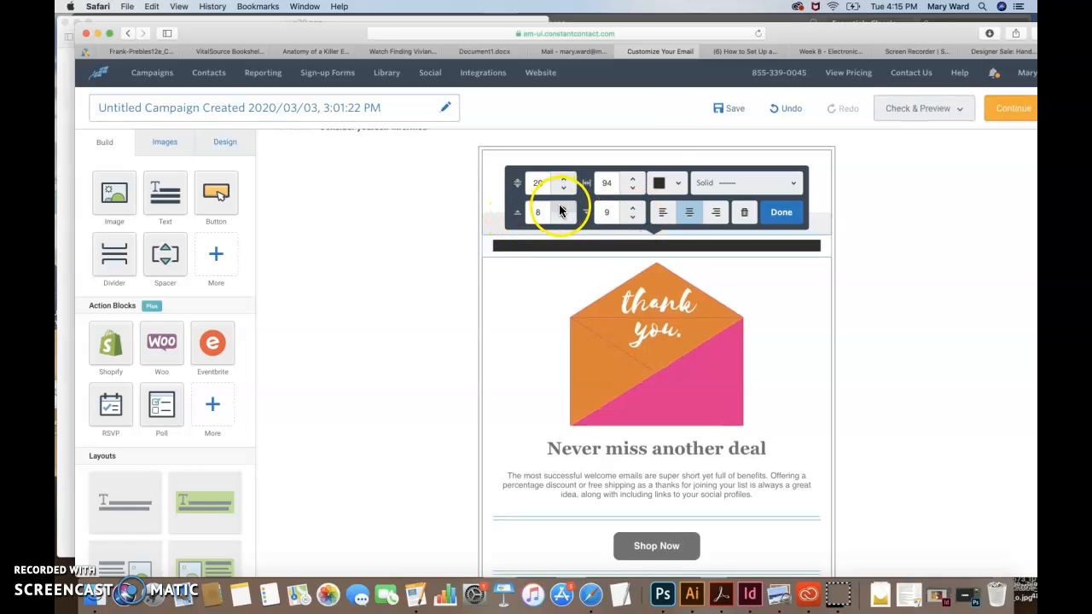
Set the divider's width to 100
click(630, 179)
click(631, 178)
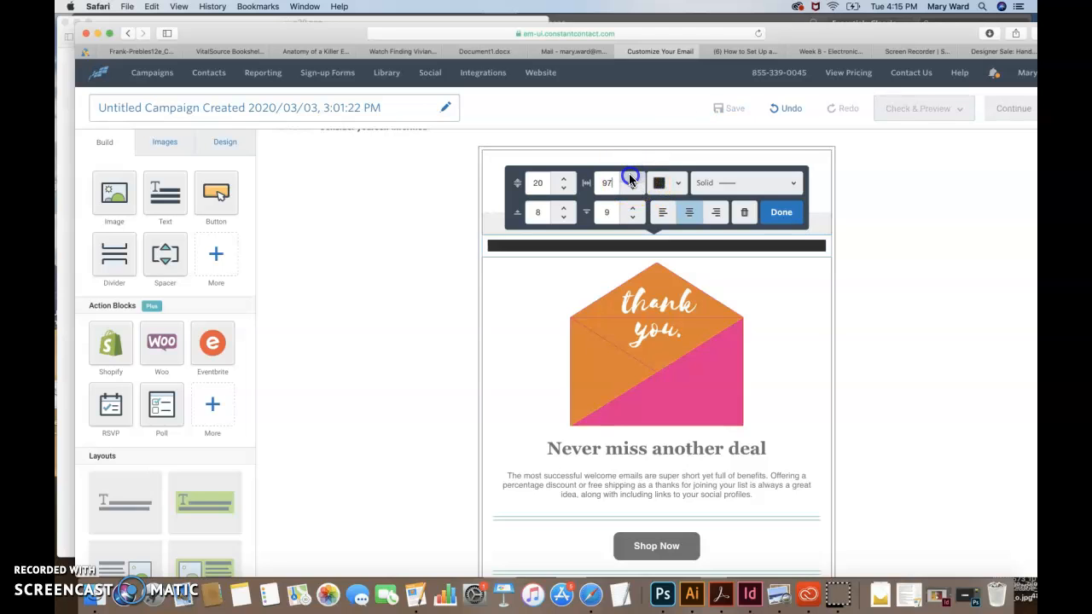
click(629, 178)
Enlarge the thank-you envelope image proportionally to nearly three-quarters of the email's width
click(681, 369)
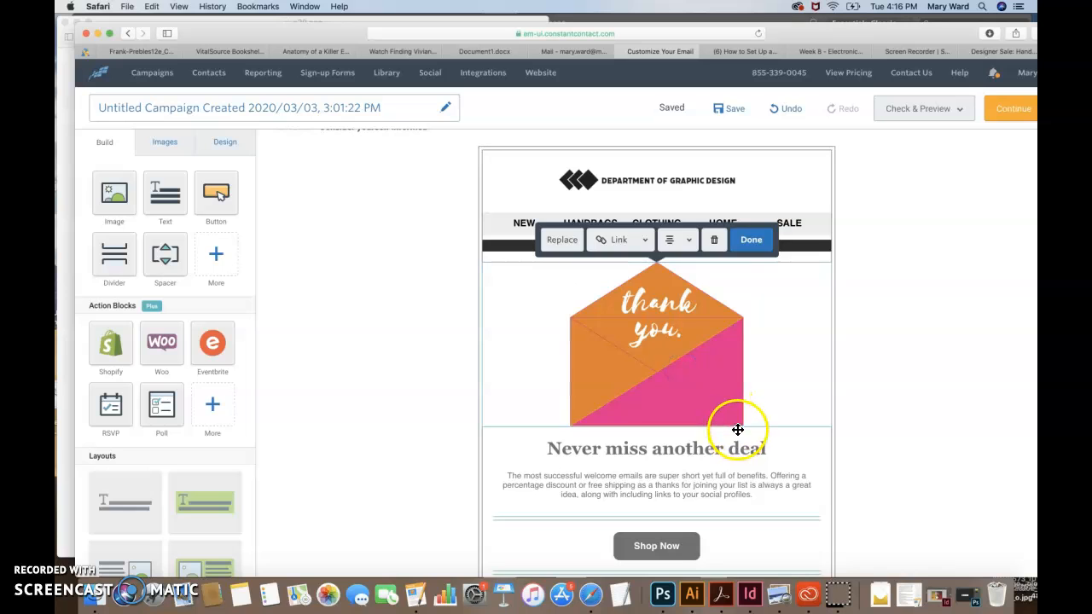
drag(737, 419, 811, 500)
click(907, 459)
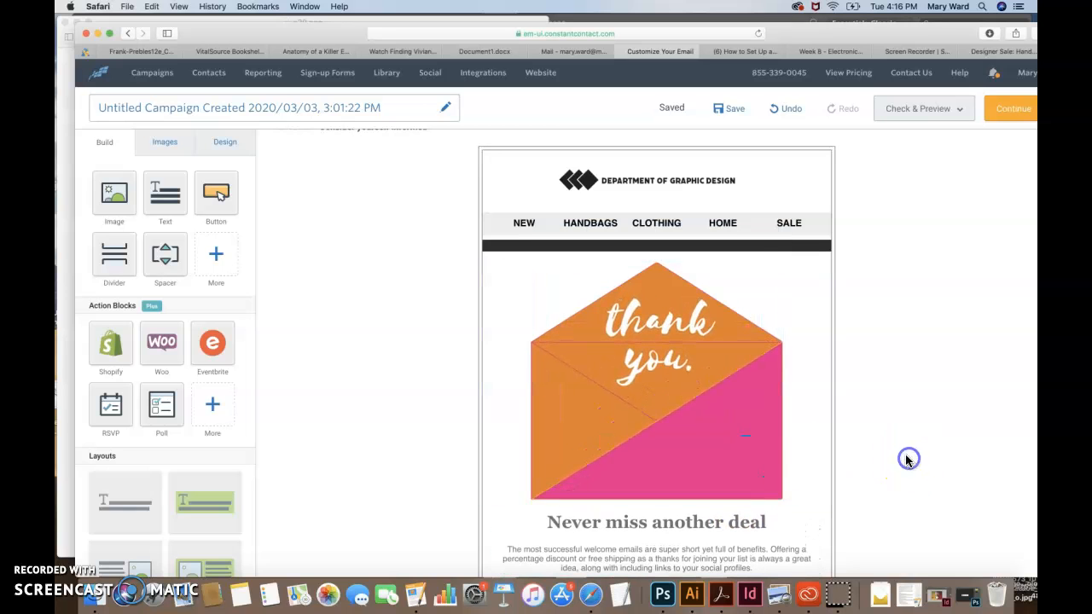
Set the black divider's width to 98 and its height to 32, and finish editing it
click(751, 251)
click(631, 181)
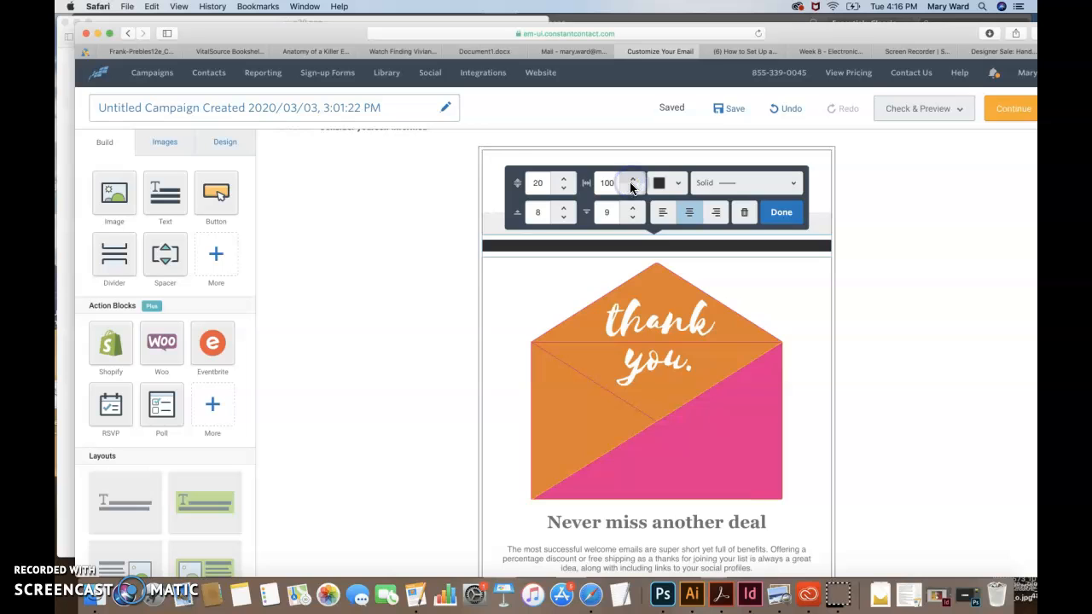
click(632, 188)
click(563, 178)
click(563, 177)
click(563, 178)
click(563, 177)
click(563, 177)
click(563, 178)
click(562, 189)
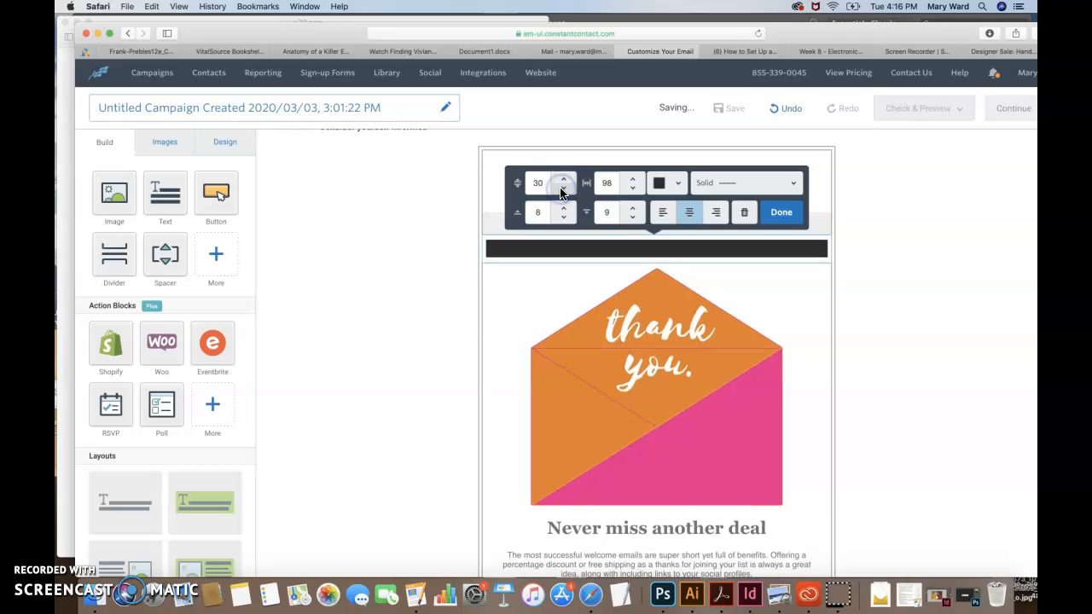
click(562, 181)
click(562, 181)
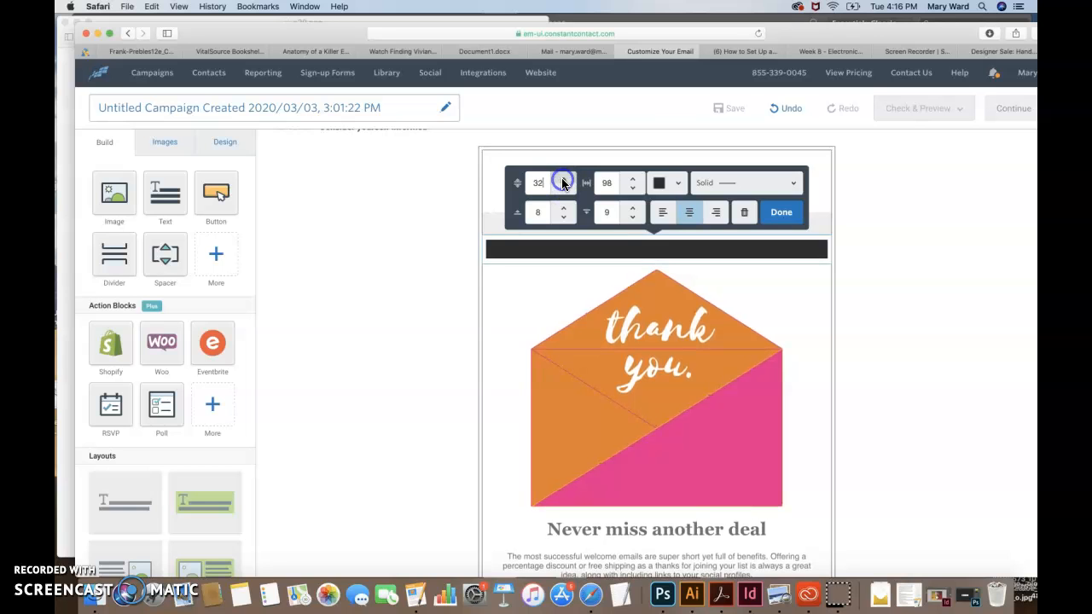
click(923, 397)
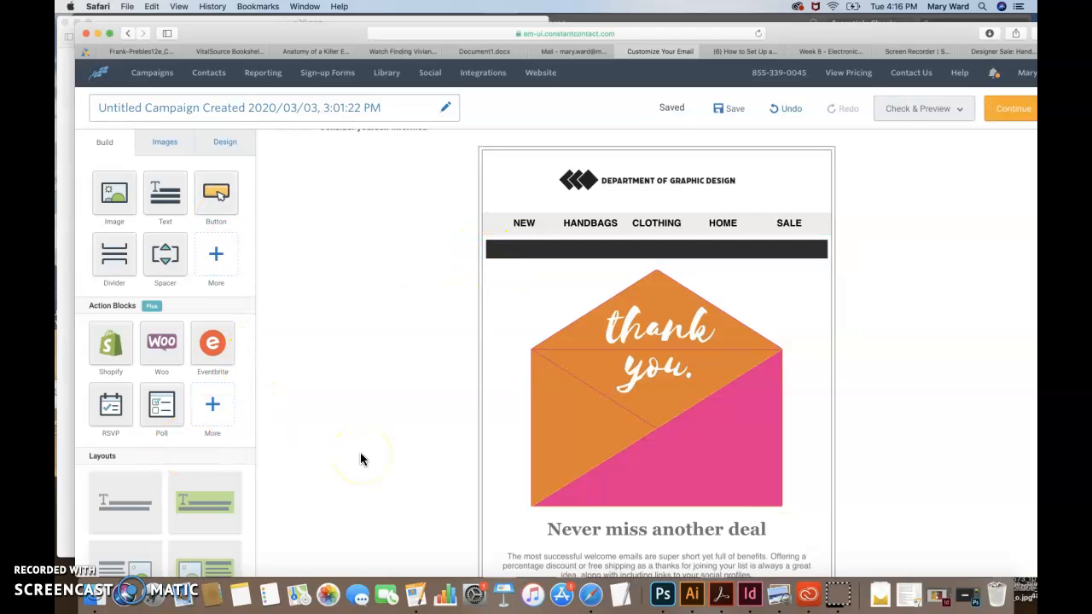
click(324, 343)
Look through the open kate spade Sale page and Week 8 course page, and return to the email editor
click(982, 52)
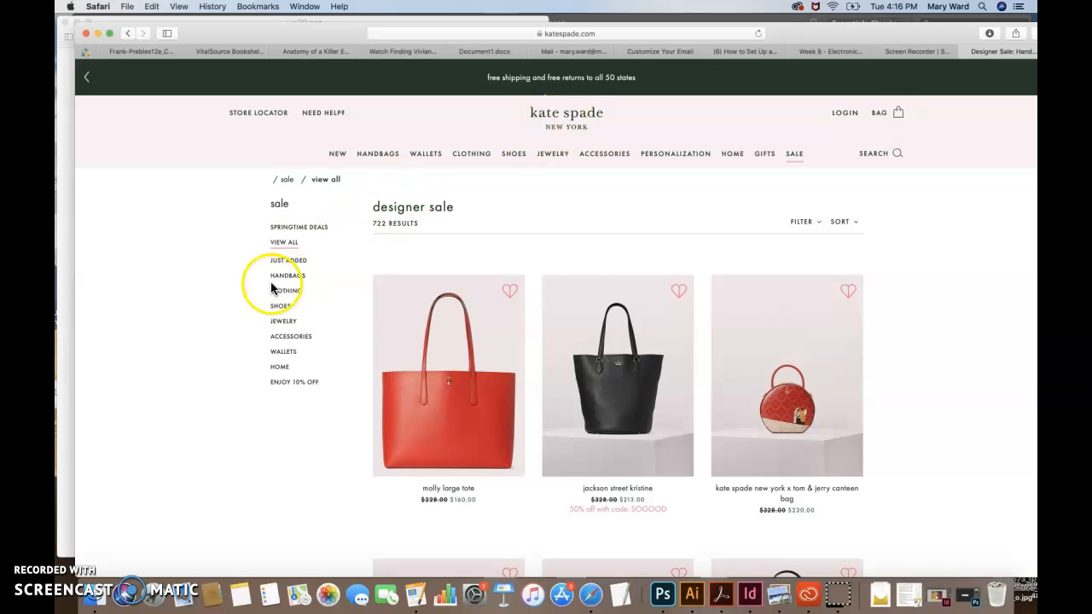
click(902, 48)
click(831, 51)
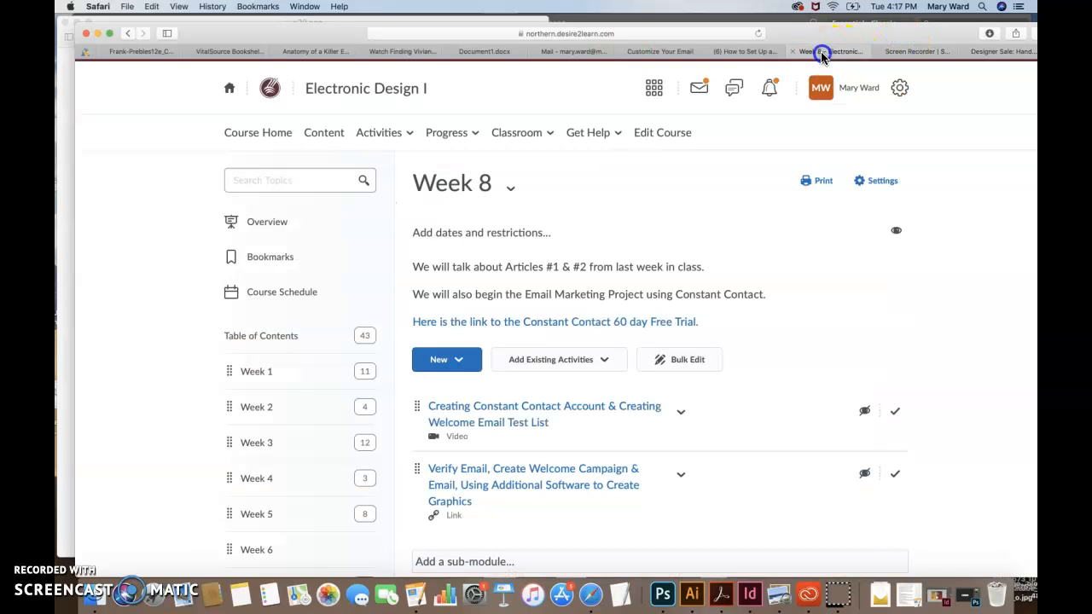
click(755, 53)
click(661, 52)
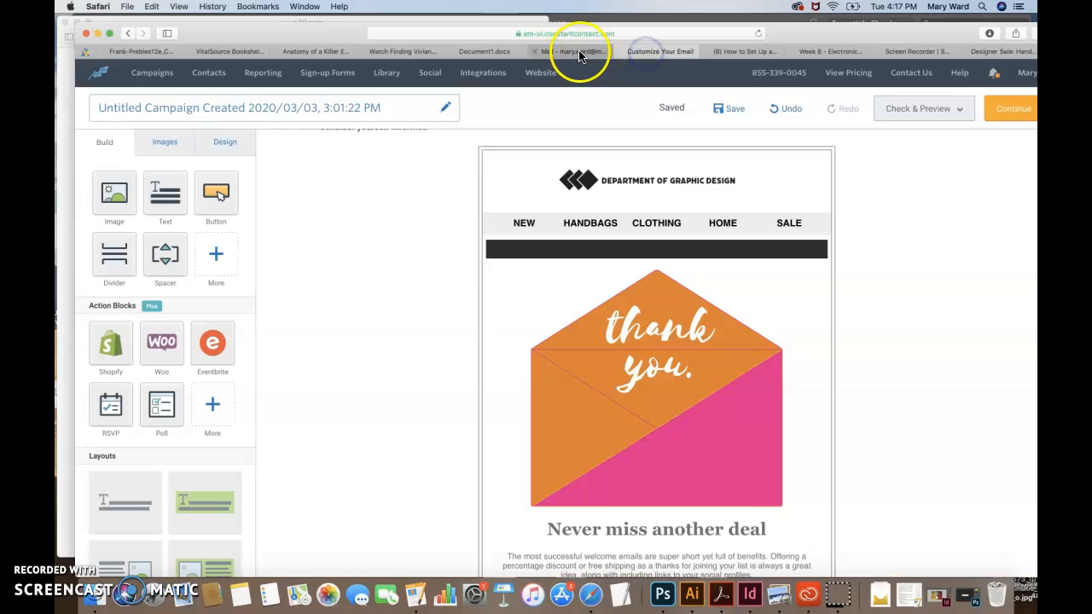